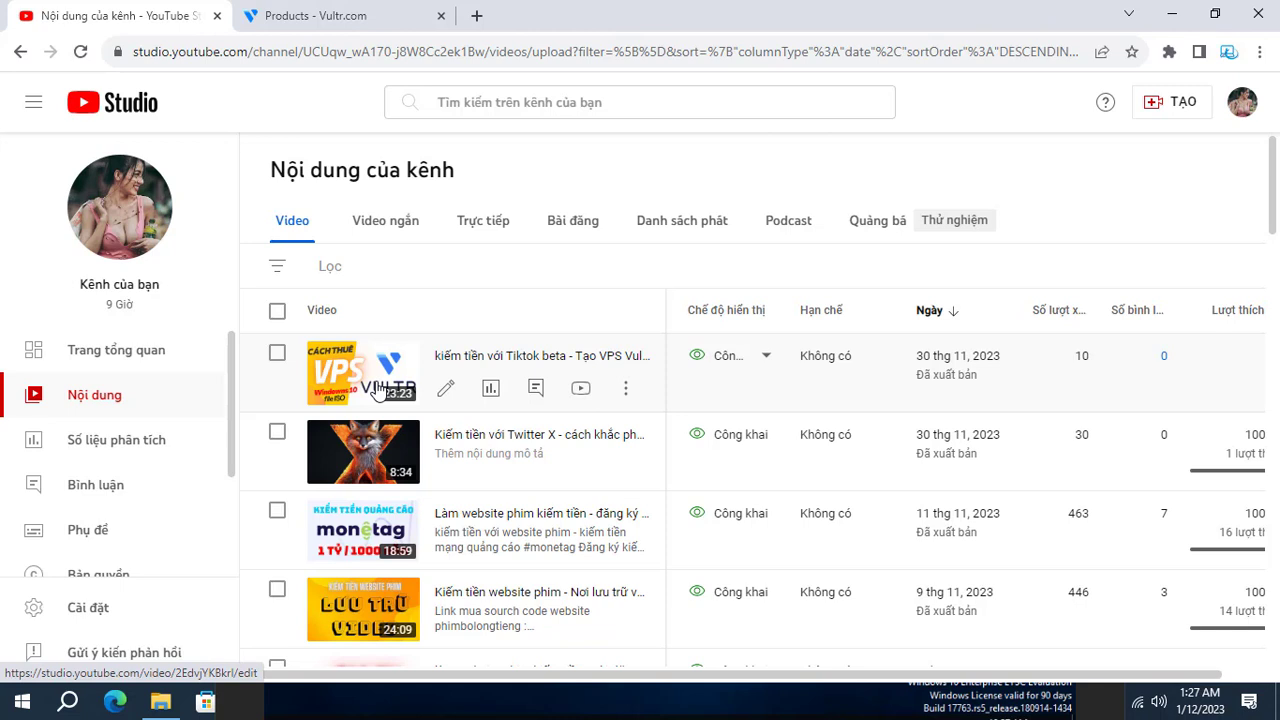
Step: Look over the actions available for the tiktok-vps server in the Vultr compute list
{"action": "left_click", "coordinate": [356, 16]}
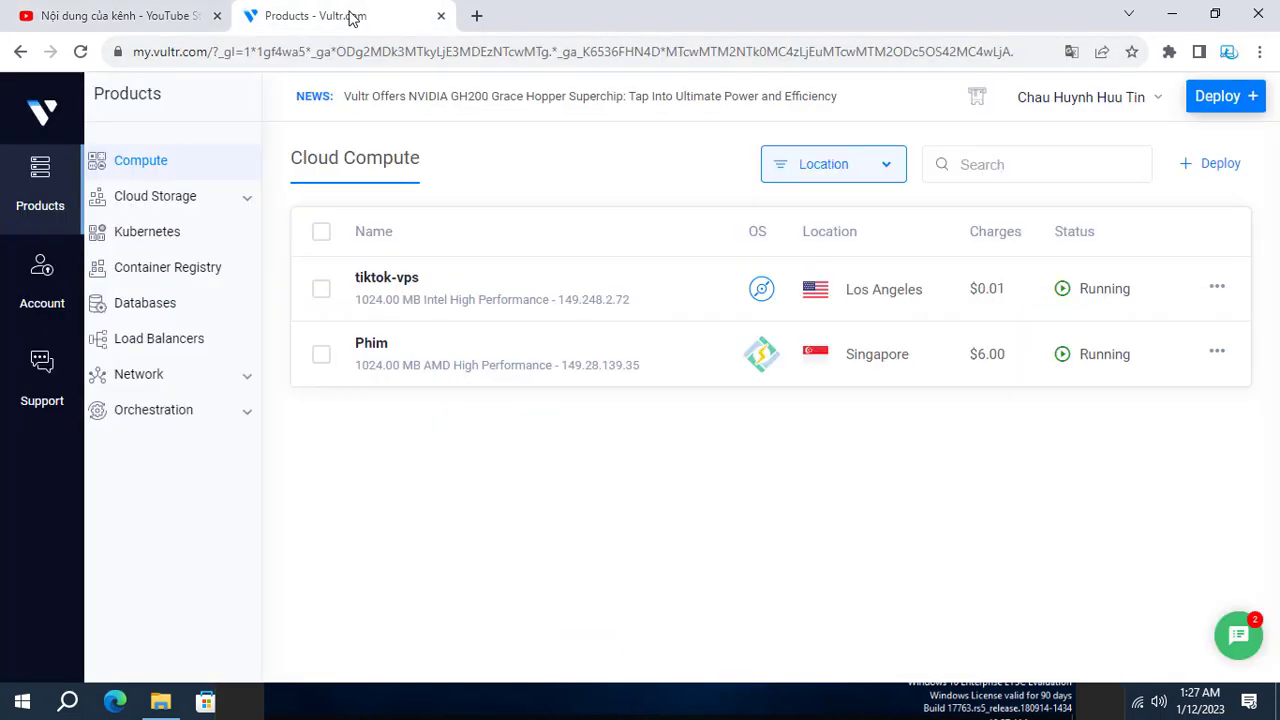
{"action": "left_click", "coordinate": [172, 14]}
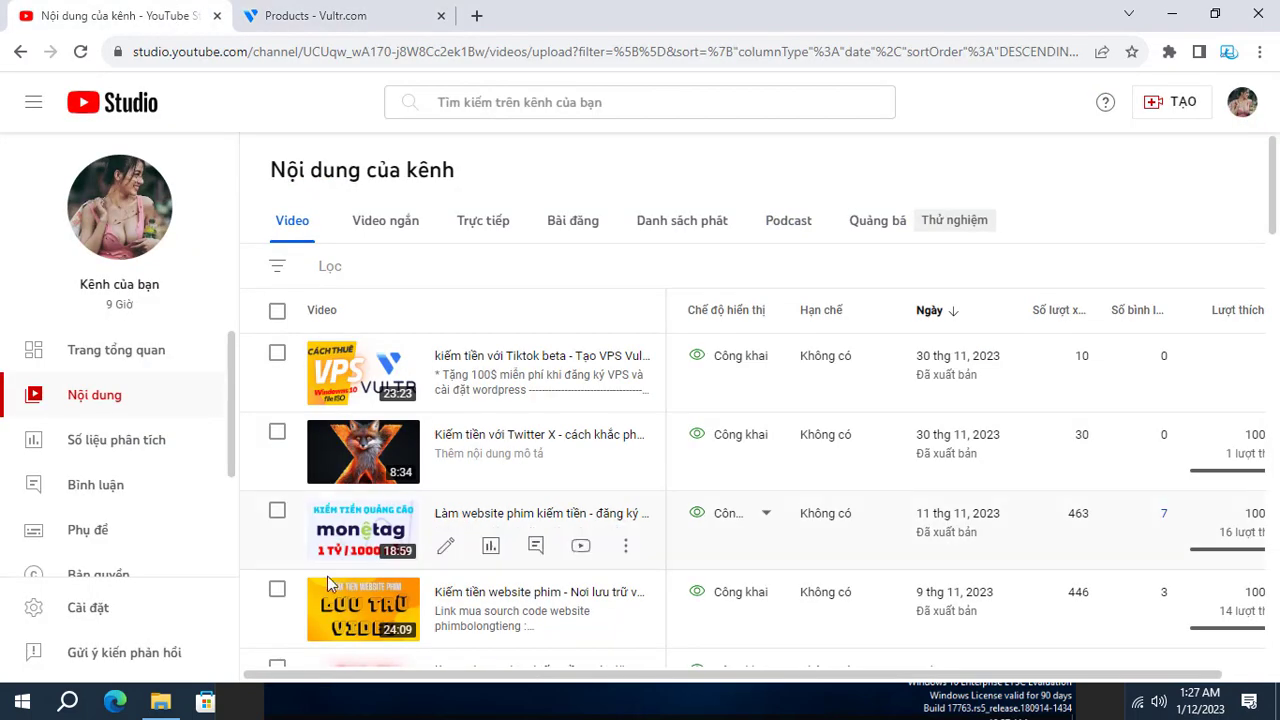
{"action": "left_click", "coordinate": [285, 700]}
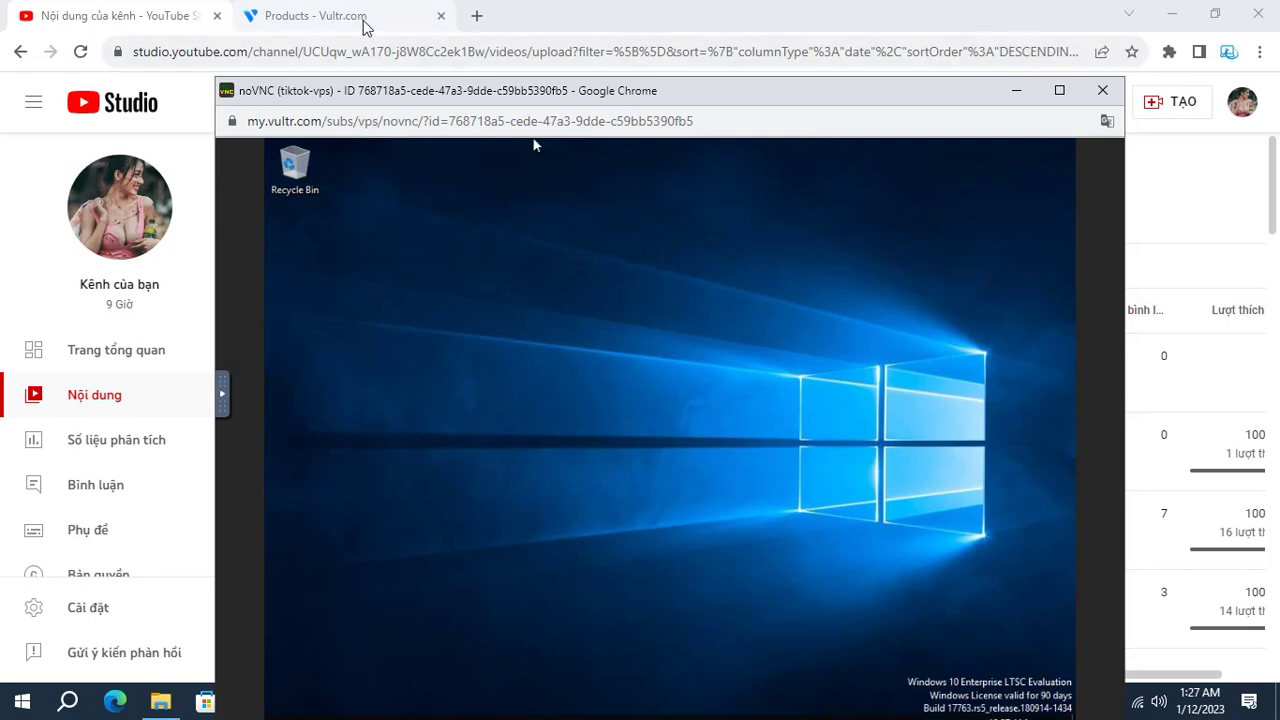
{"action": "left_click", "coordinate": [335, 15]}
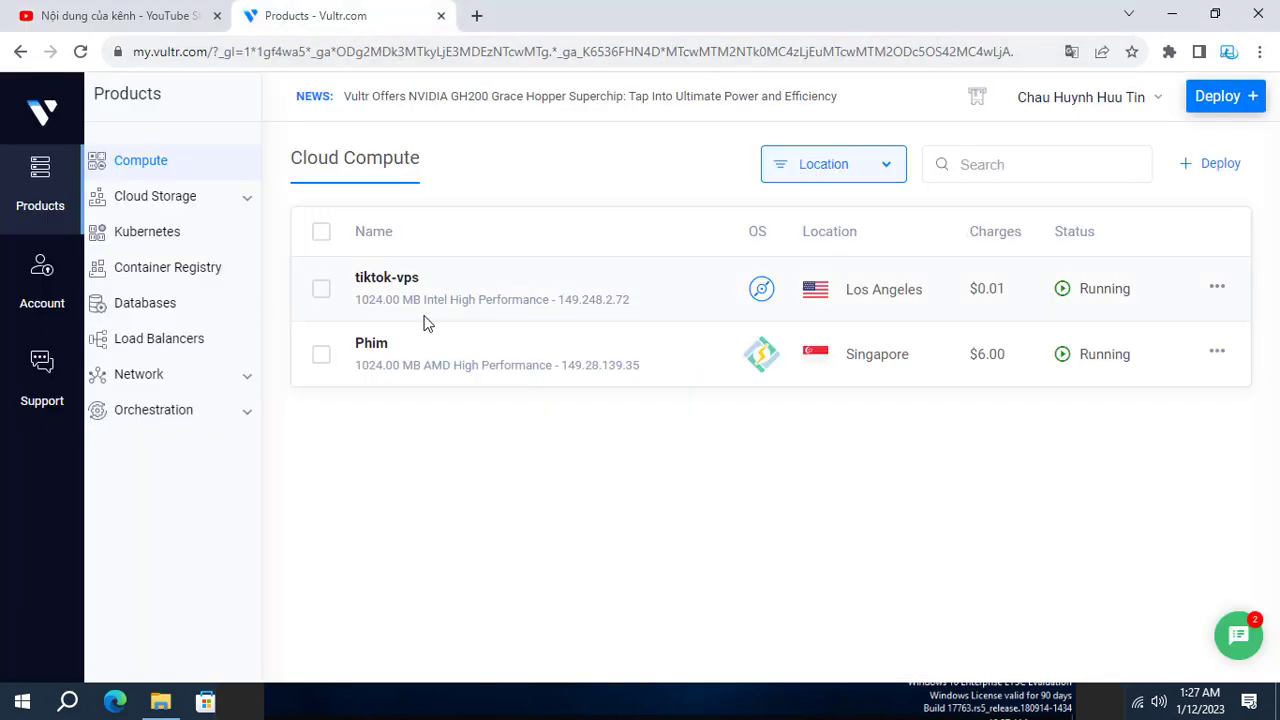
{"action": "left_click", "coordinate": [1216, 288]}
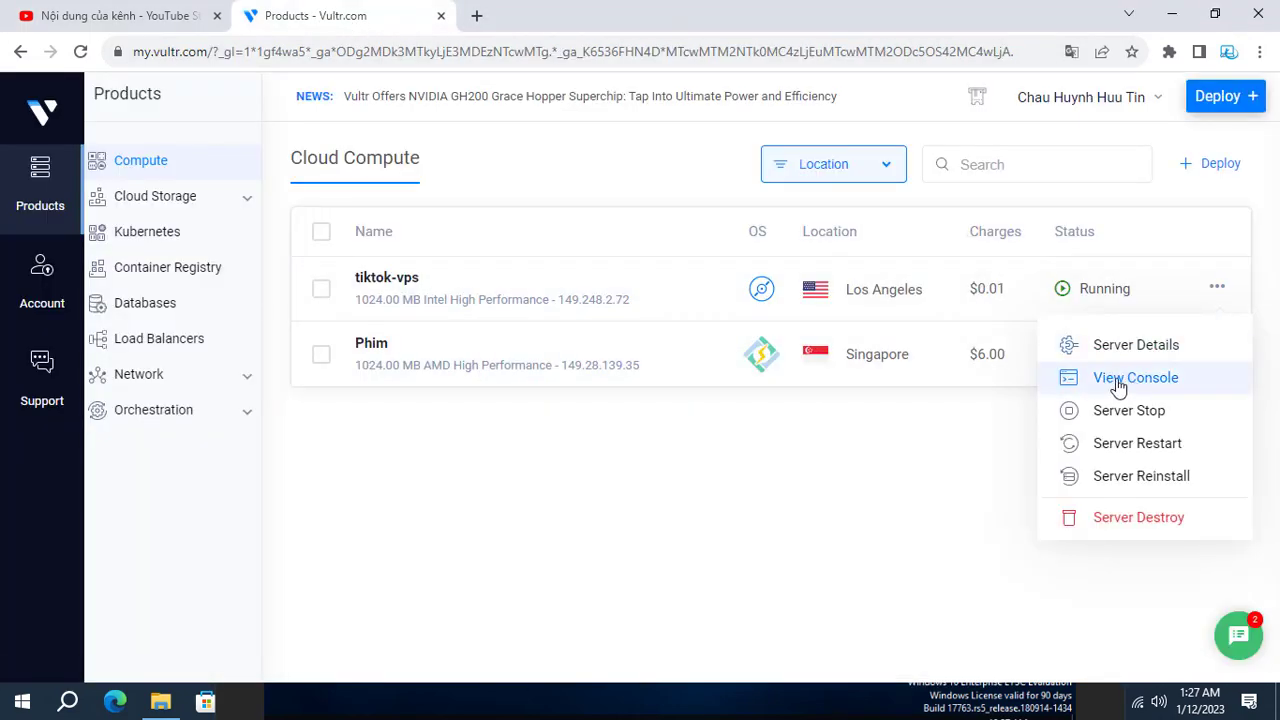
{"action": "left_click", "coordinate": [1217, 290]}
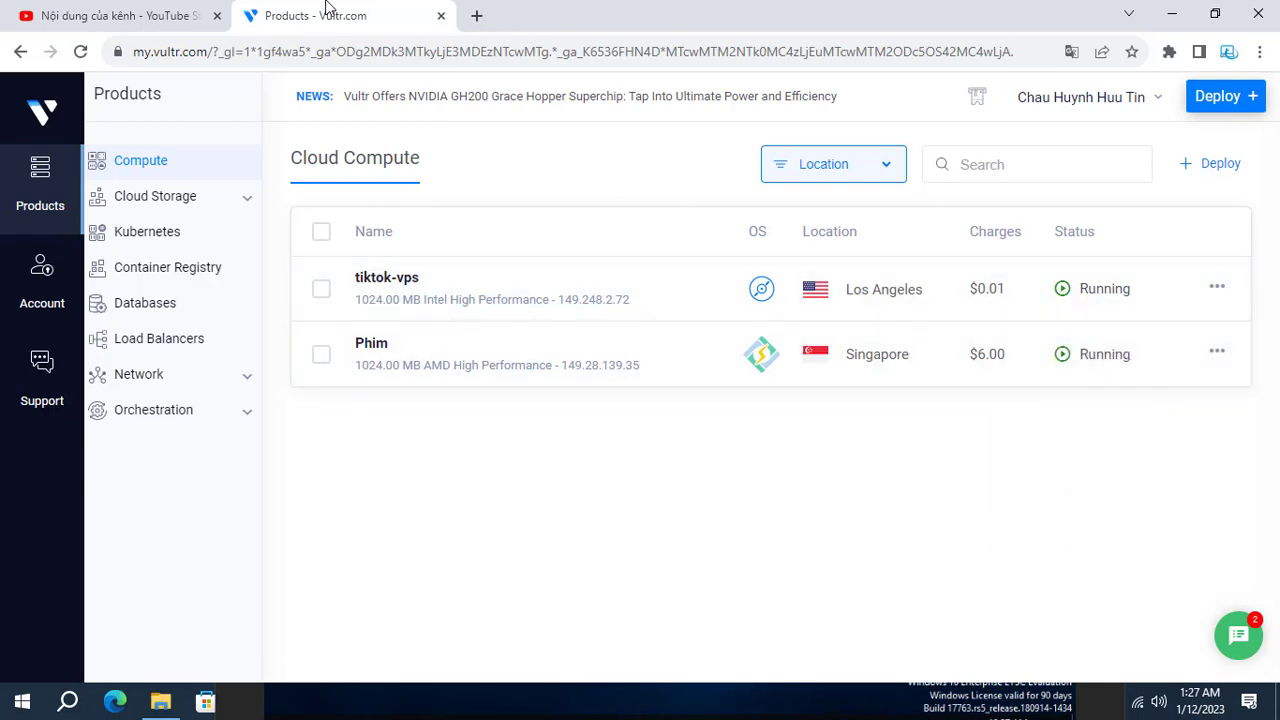
{"action": "left_click", "coordinate": [125, 16]}
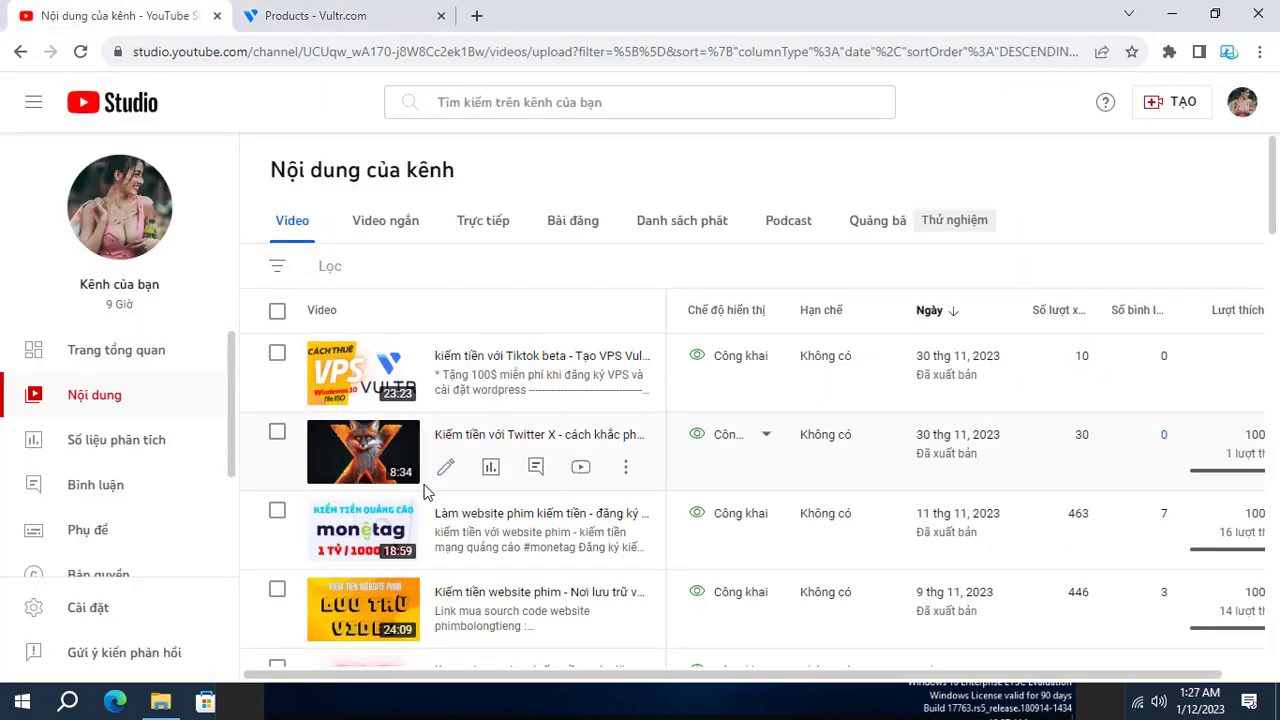
Step: Bring the tiktok-vps noVNC console to the front, clear away the browser and File Explorer windows behind it, and maximize it
{"action": "left_click", "coordinate": [246, 706]}
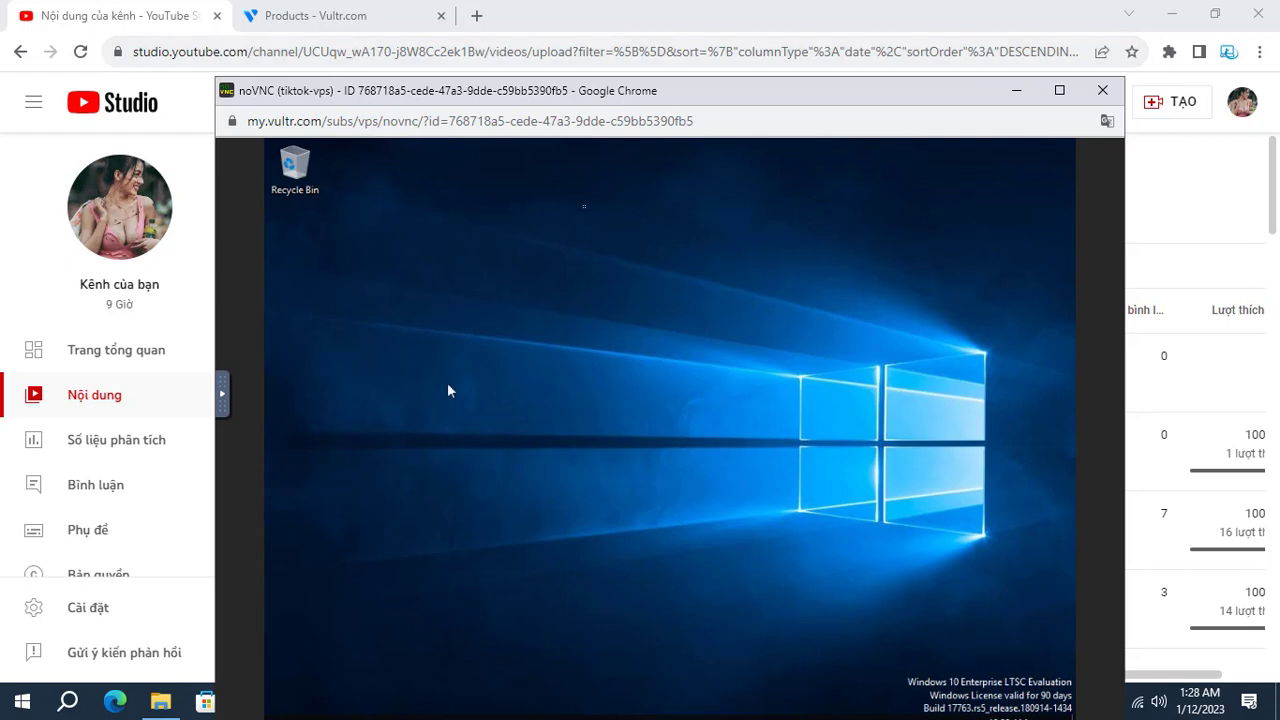
{"action": "left_click", "coordinate": [1172, 18]}
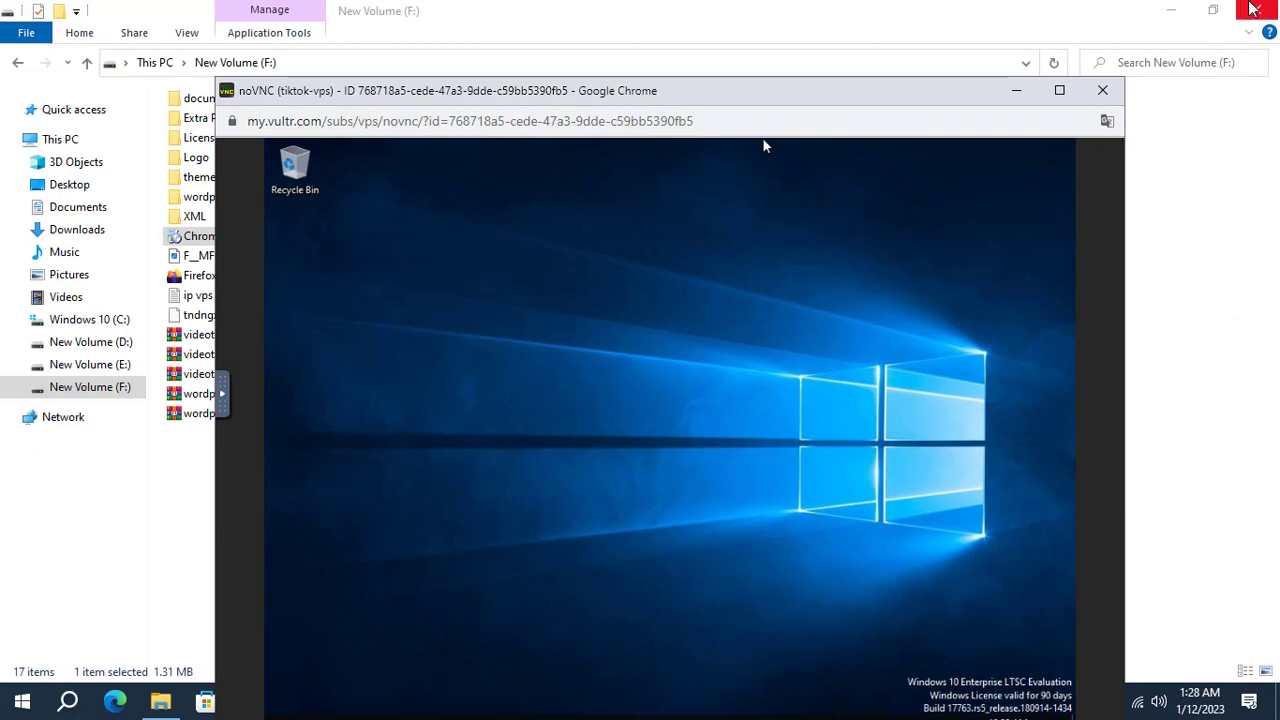
{"action": "left_click", "coordinate": [1253, 8]}
{"action": "left_click", "coordinate": [1059, 90]}
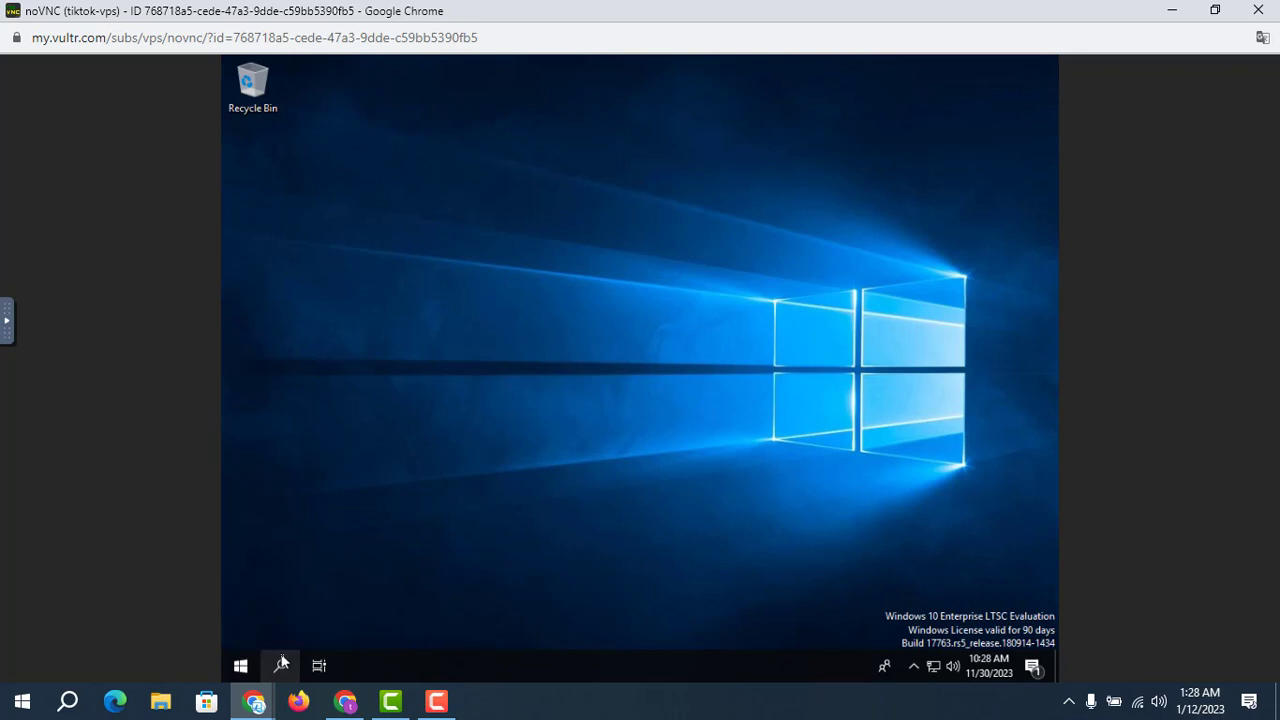
Step: Search for "run" on the remote tiktok-vps desktop and open the Run dialog there
{"action": "right_click", "coordinate": [398, 668]}
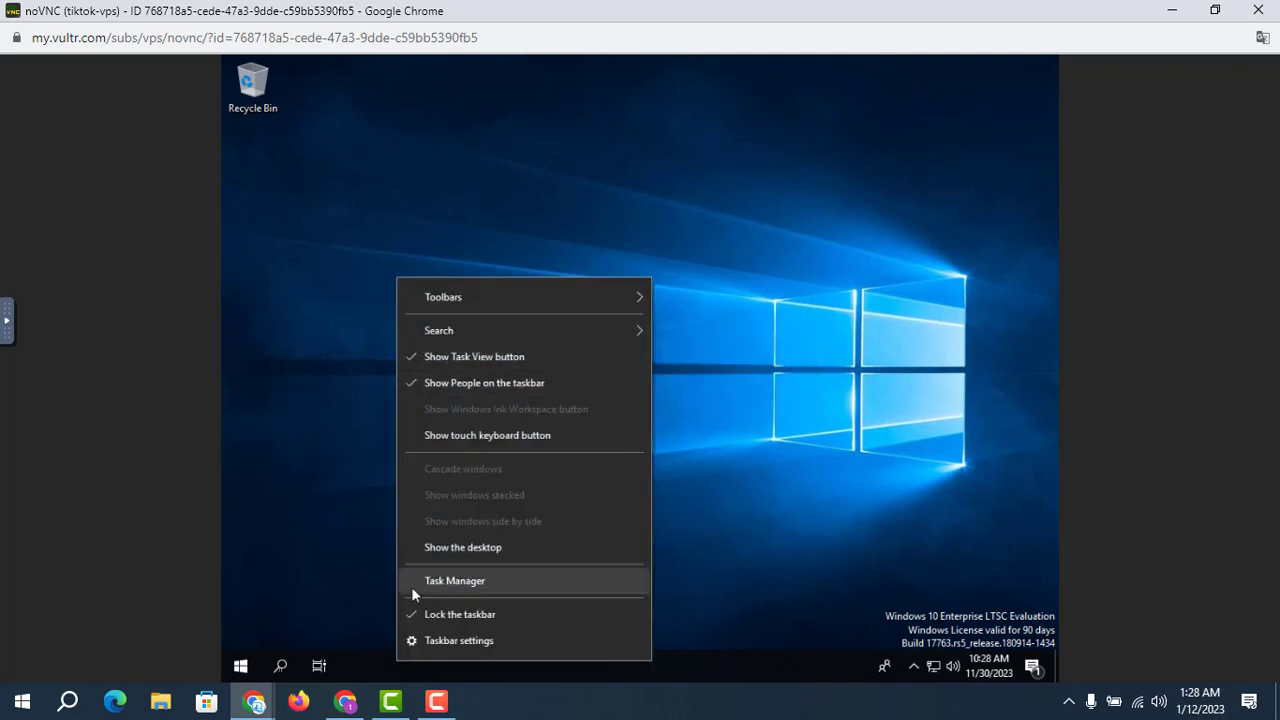
{"action": "left_click", "coordinate": [282, 672]}
{"action": "left_click", "coordinate": [282, 672]}
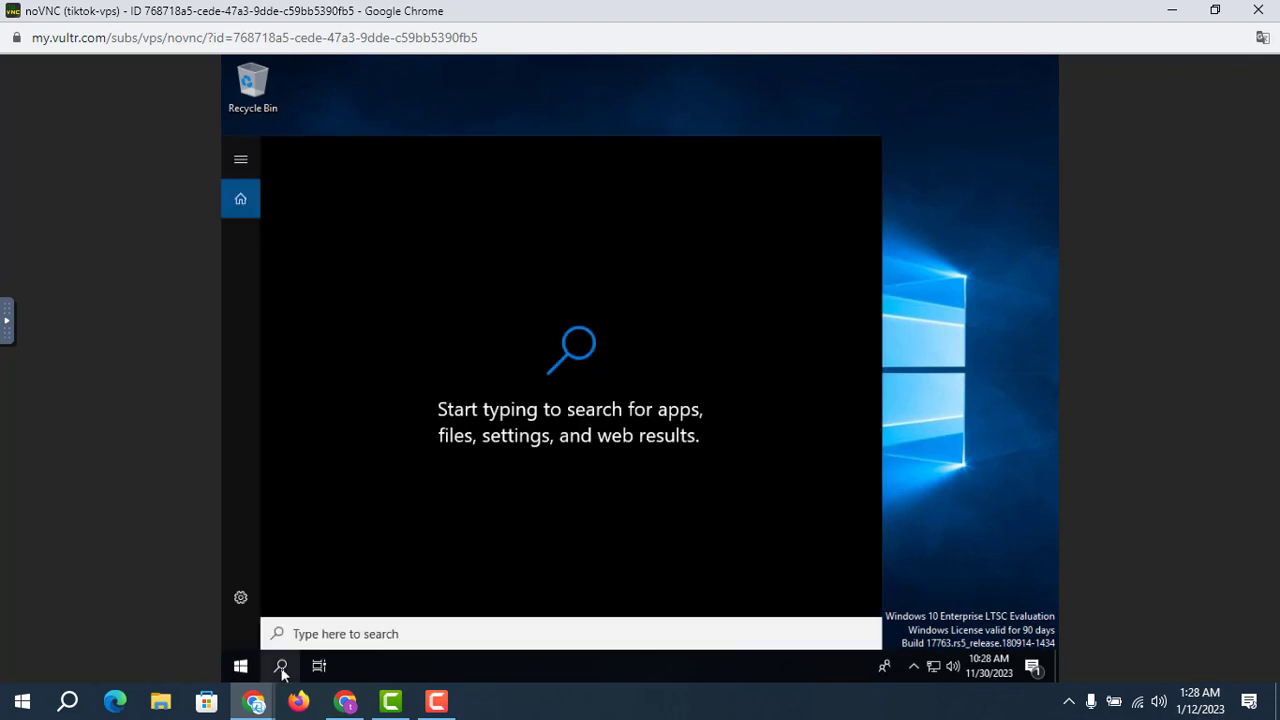
{"action": "type", "text": "r"}
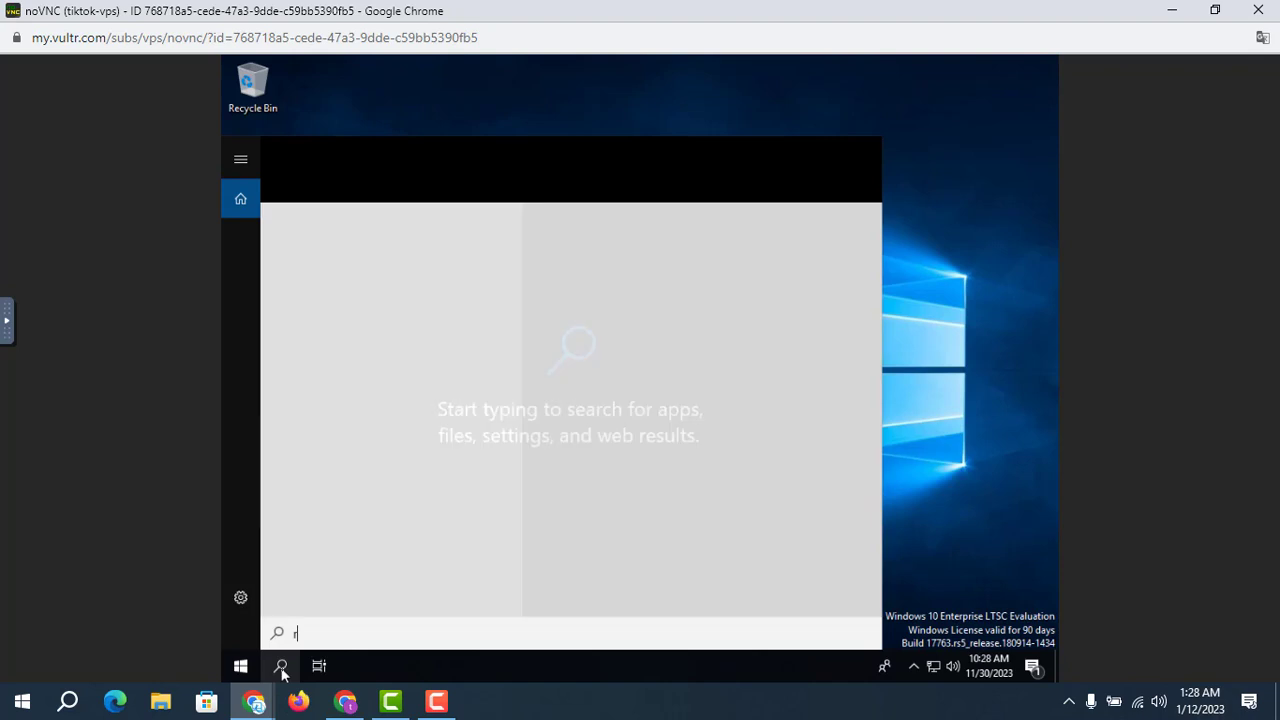
{"action": "type", "text": "un"}
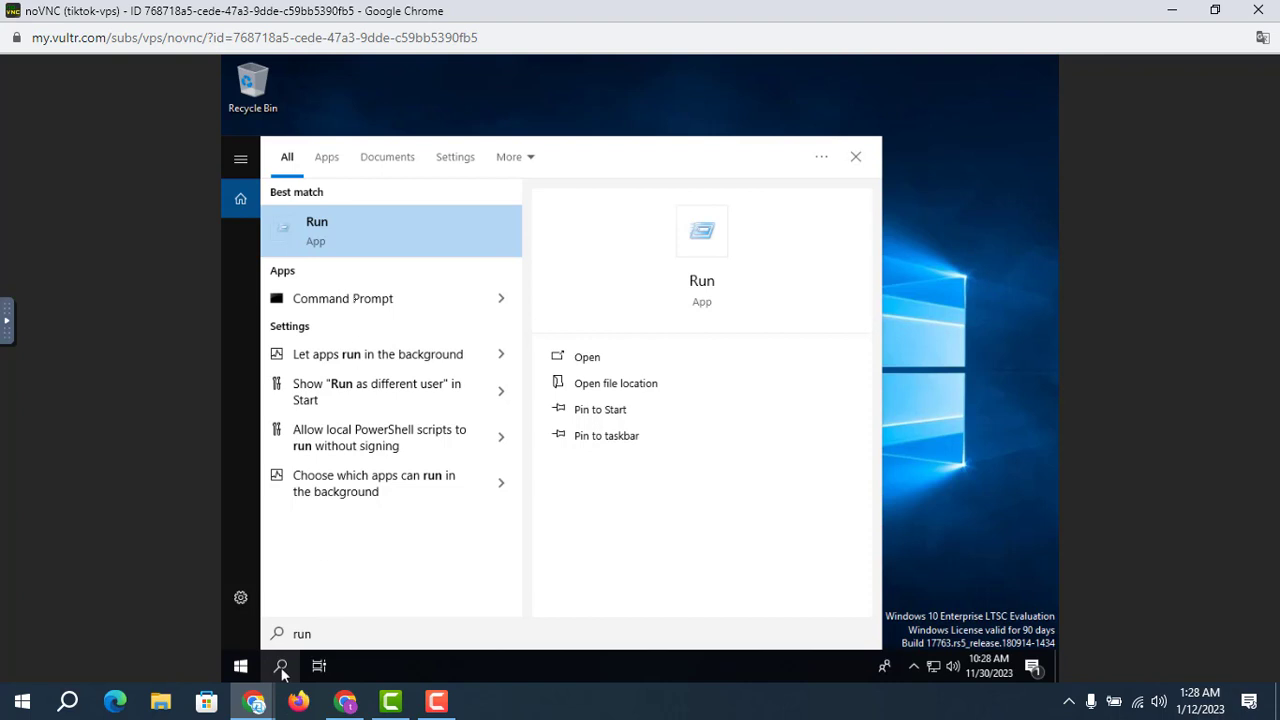
{"action": "key", "text": "Return"}
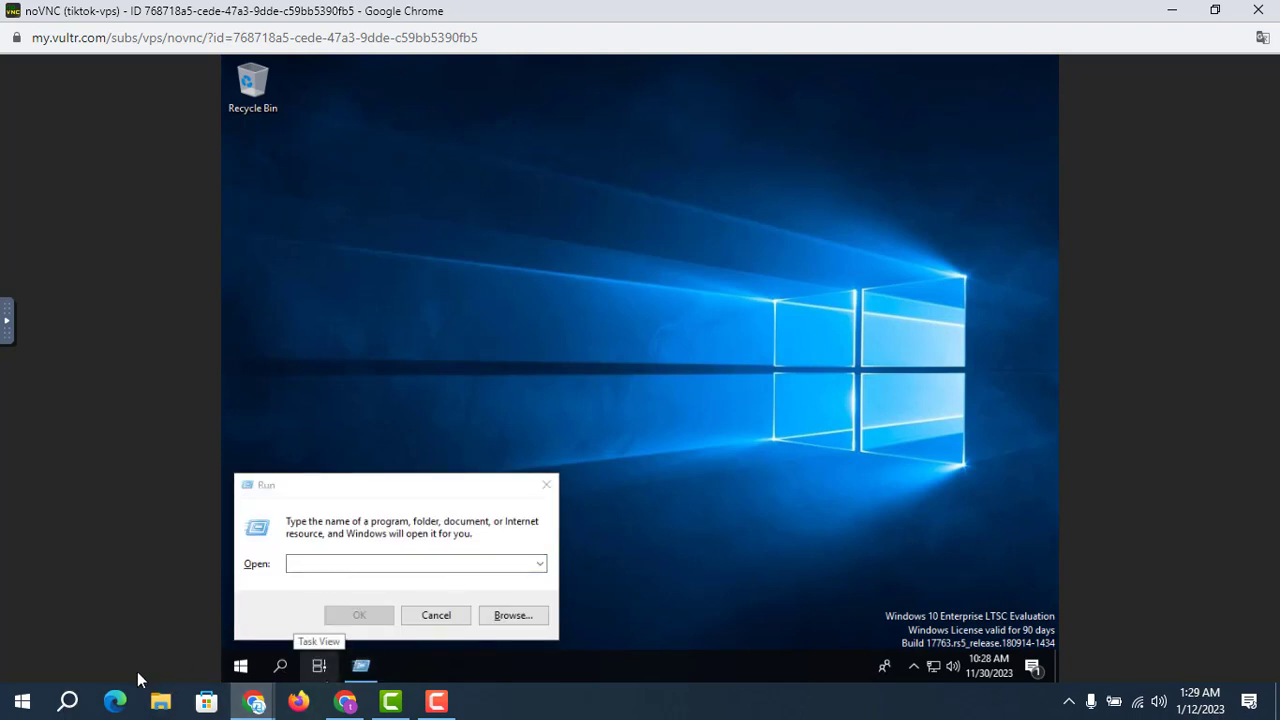
Step: Check the command stored in the local computer's Run dialog, close it, and return to the remote Run dialog
{"action": "key", "text": "super+s"}
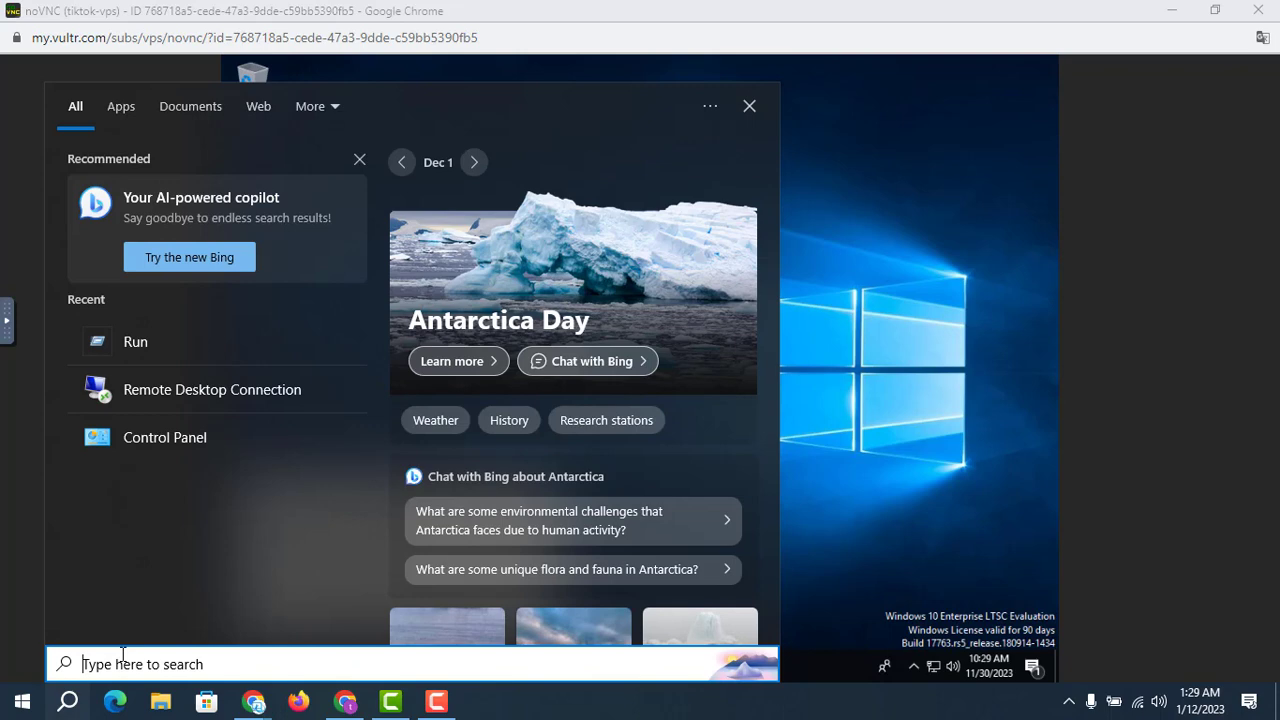
{"action": "type", "text": "run"}
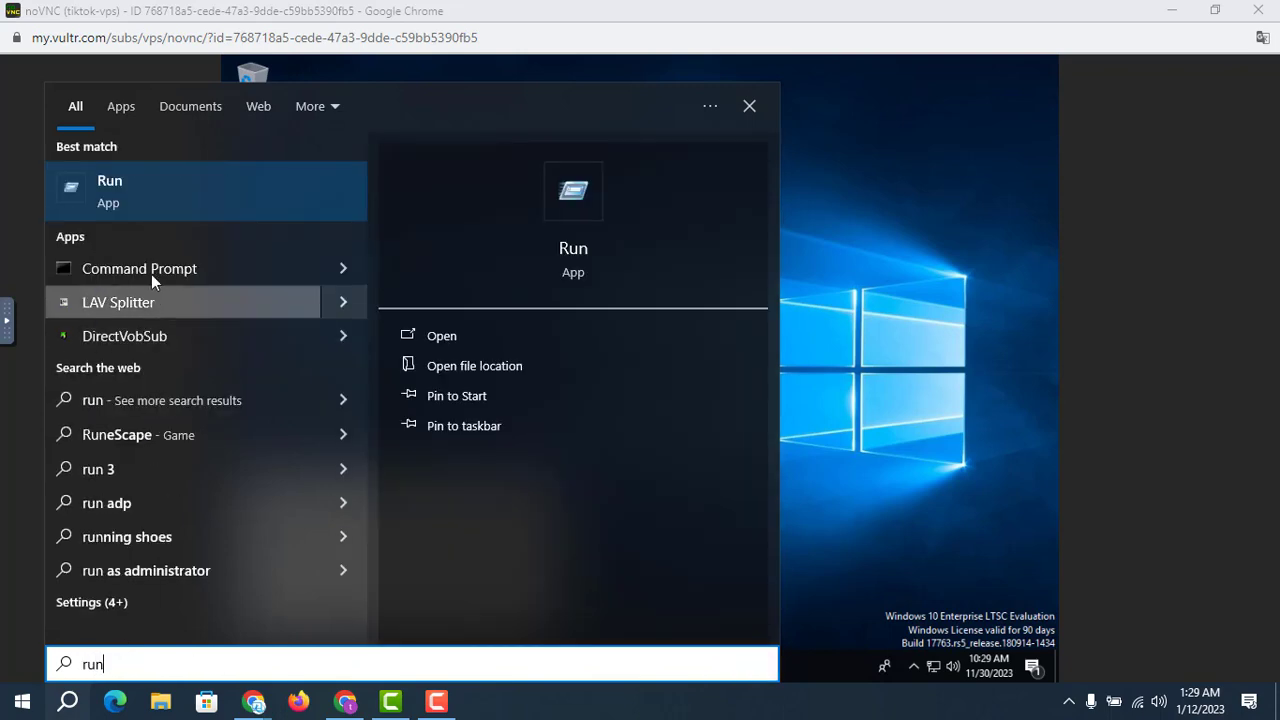
{"action": "left_click", "coordinate": [139, 207]}
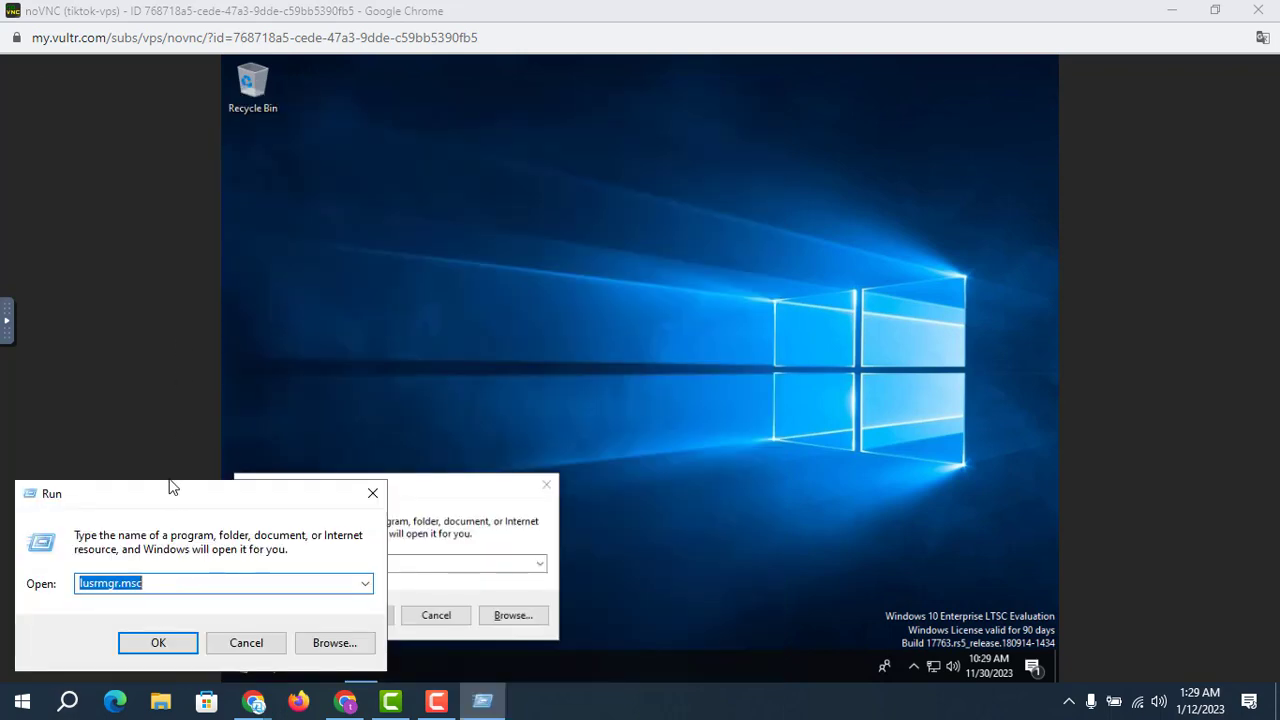
{"action": "left_click", "coordinate": [158, 583]}
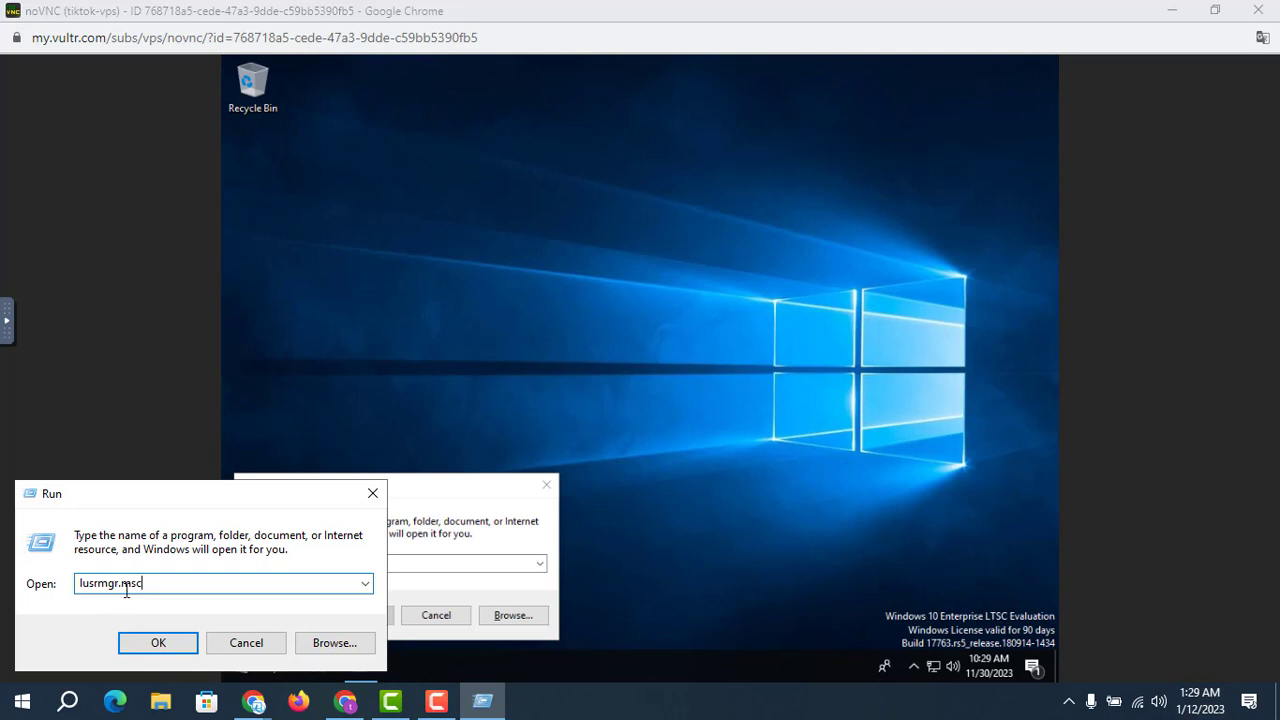
{"action": "left_click_drag", "start_coordinate": [150, 583], "coordinate": [56, 574]}
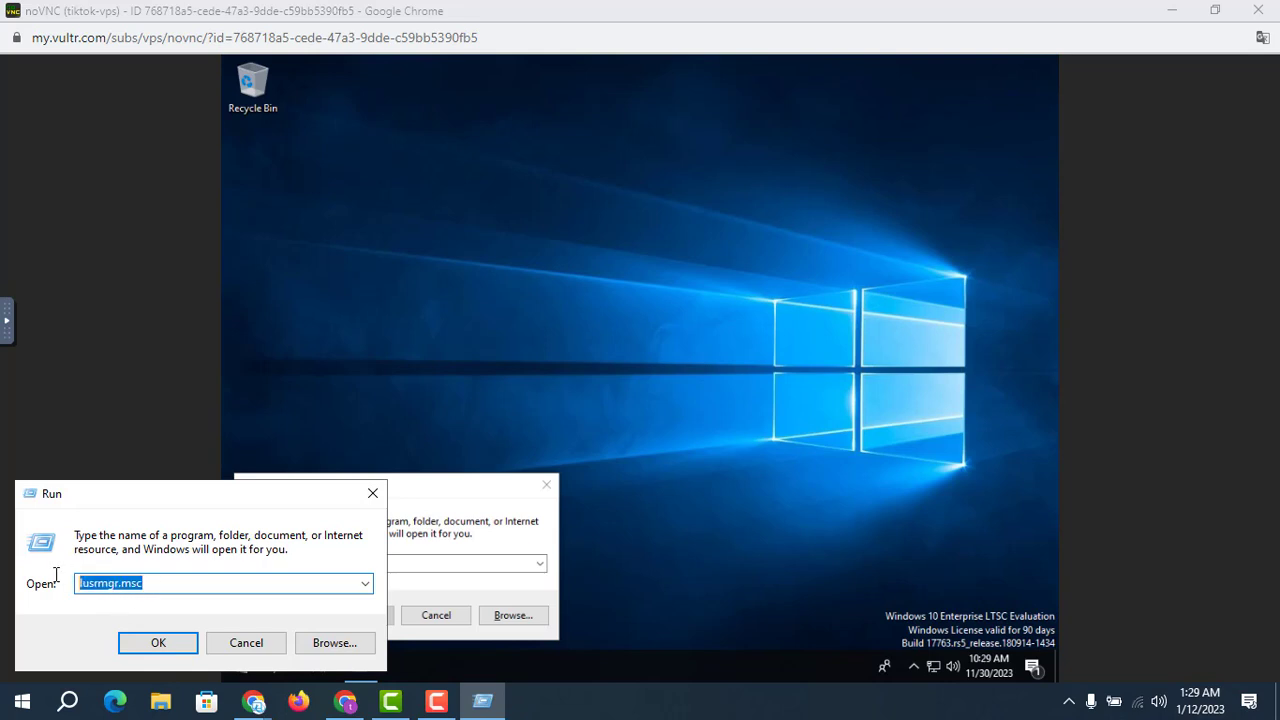
{"action": "left_click", "coordinate": [372, 493]}
{"action": "left_click", "coordinate": [349, 566]}
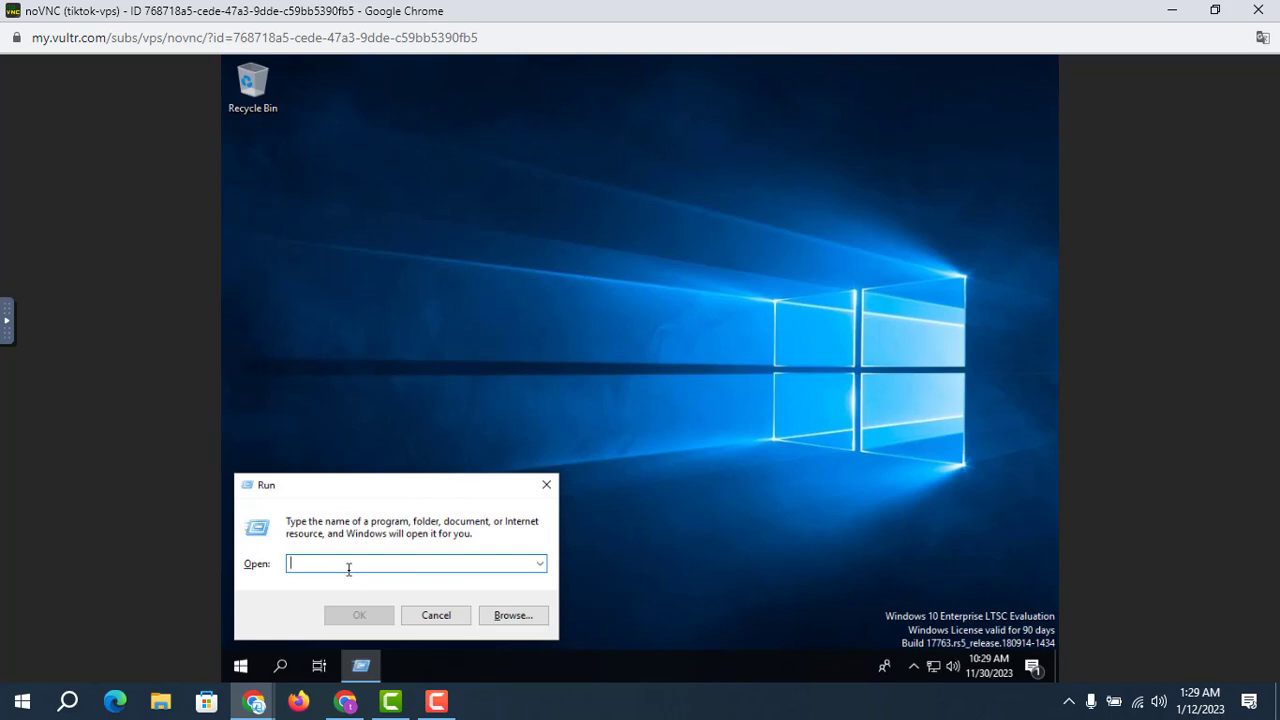
Step: Reopen the local computer's Run dialog as a reference for the command
{"action": "left_click", "coordinate": [67, 701]}
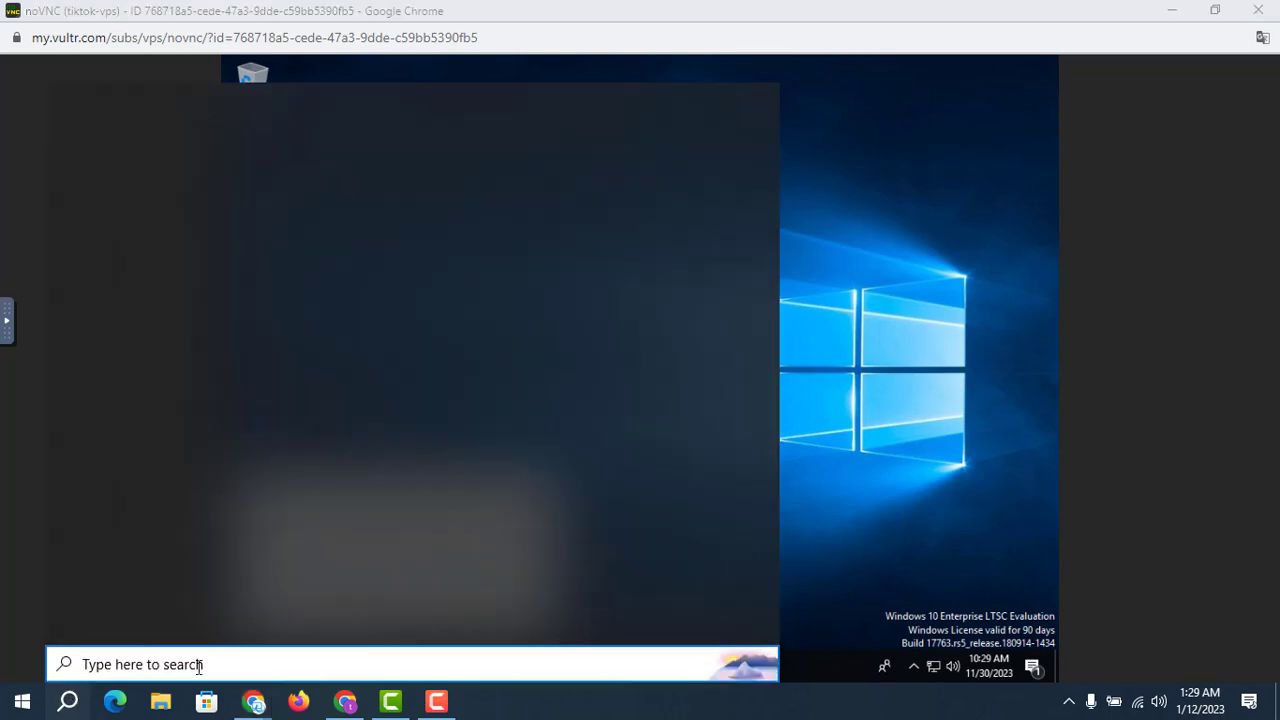
{"action": "type", "text": "run"}
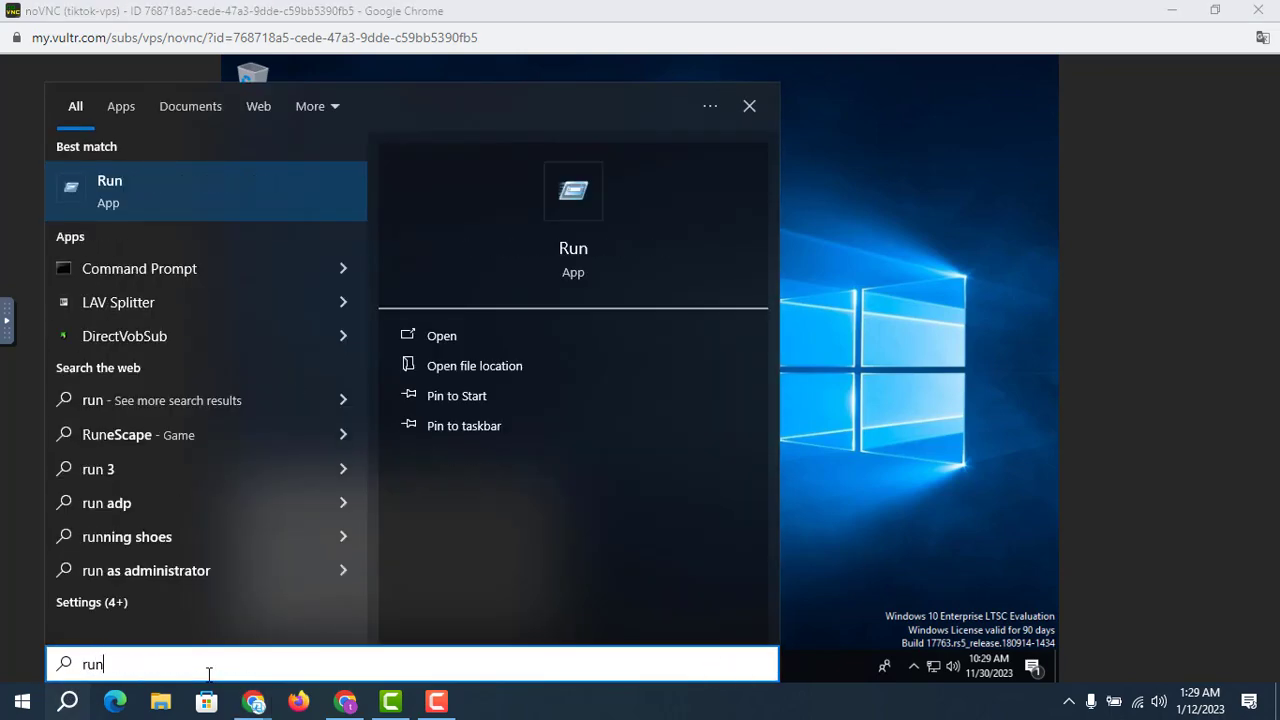
{"action": "left_click", "coordinate": [126, 190]}
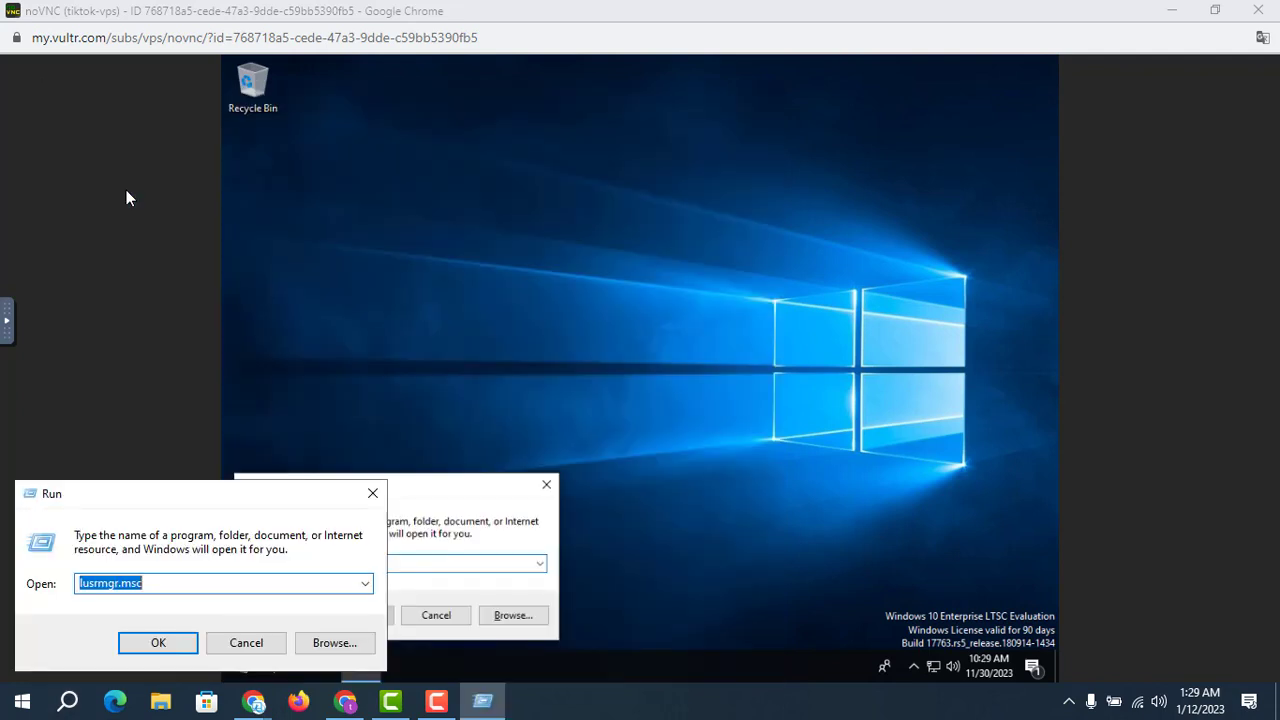
Step: Enter lusrmgr.msc in the remote desktop's Run dialog, close the local Run dialog, and execute the remote command
{"action": "left_click", "coordinate": [439, 563]}
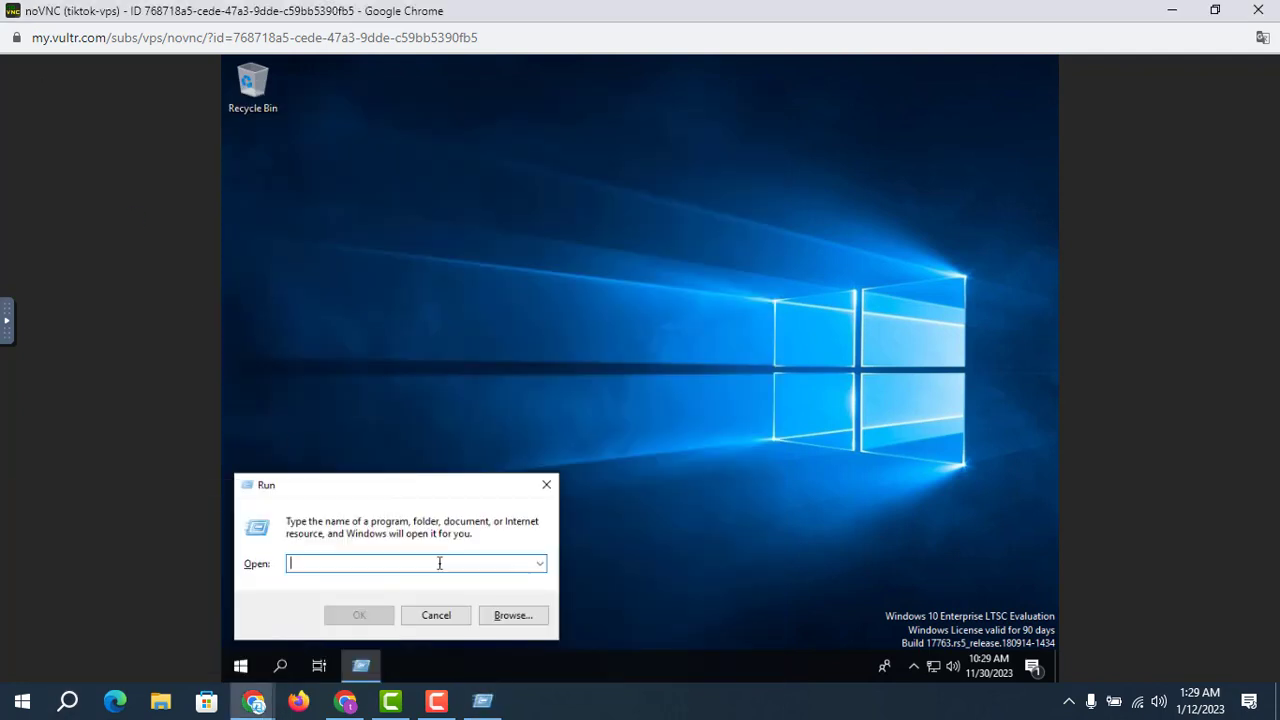
{"action": "type", "text": "lusr"}
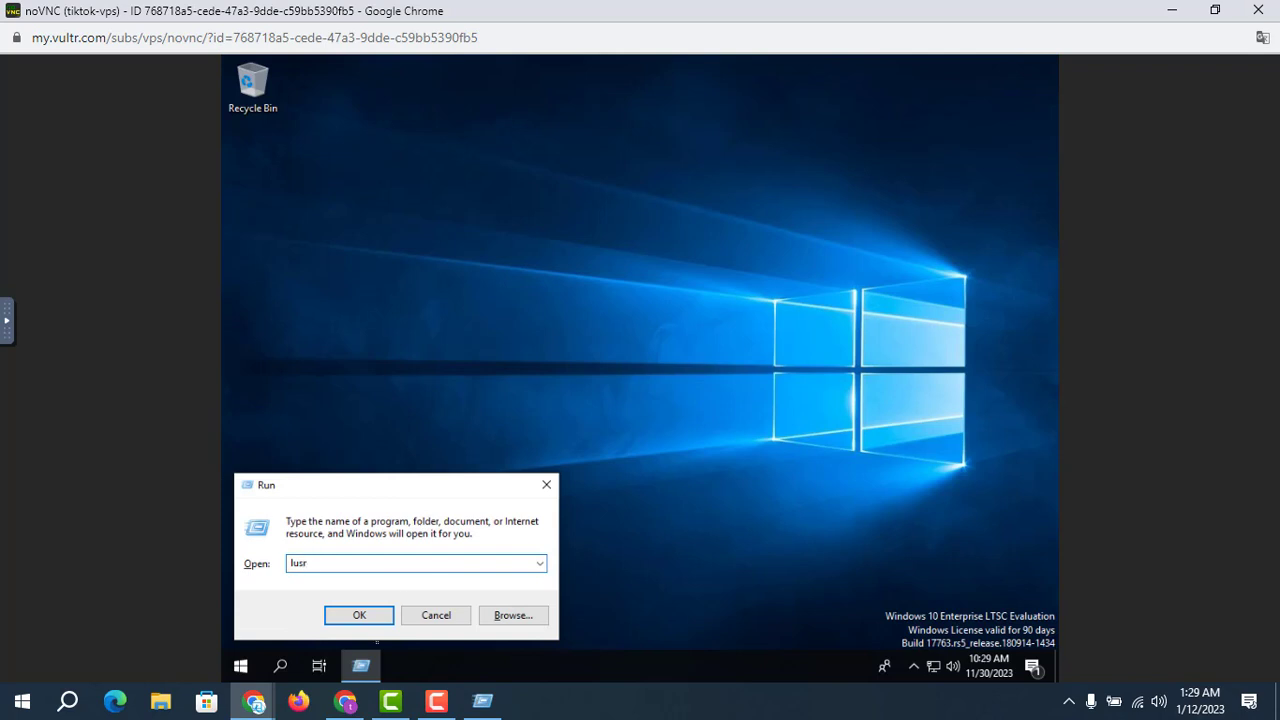
{"action": "left_click", "coordinate": [72, 703]}
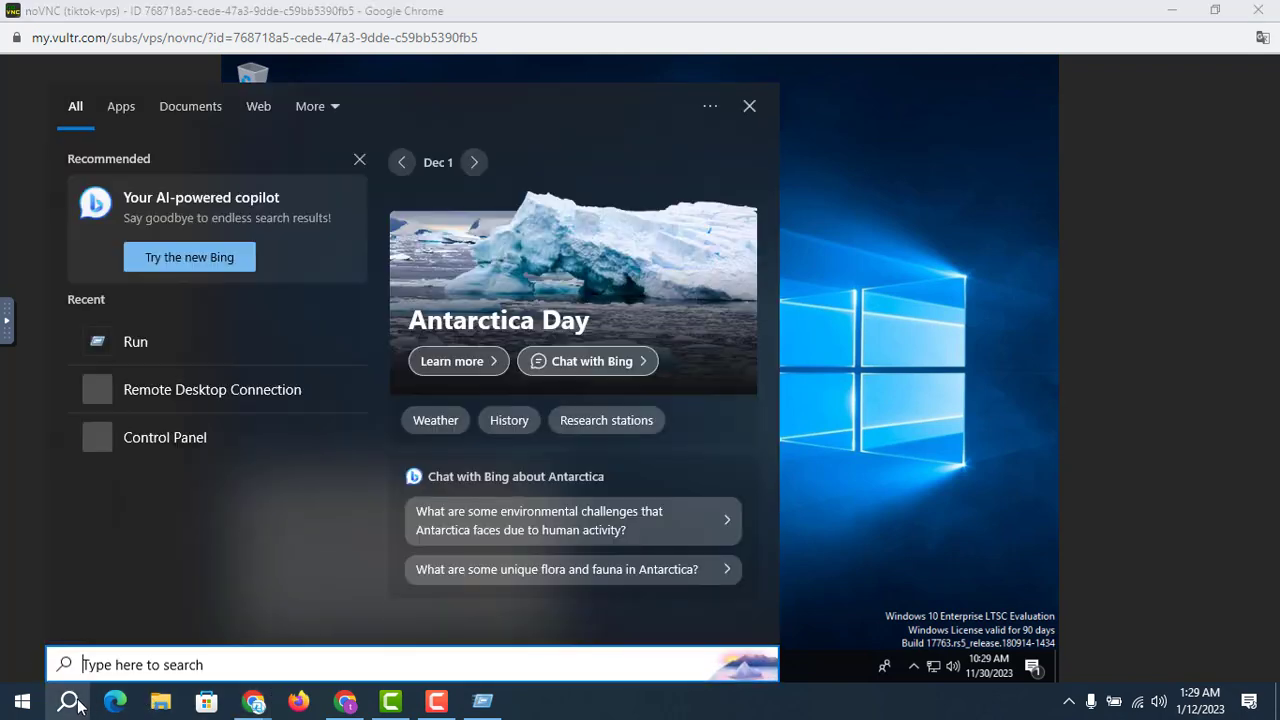
{"action": "left_click", "coordinate": [482, 700]}
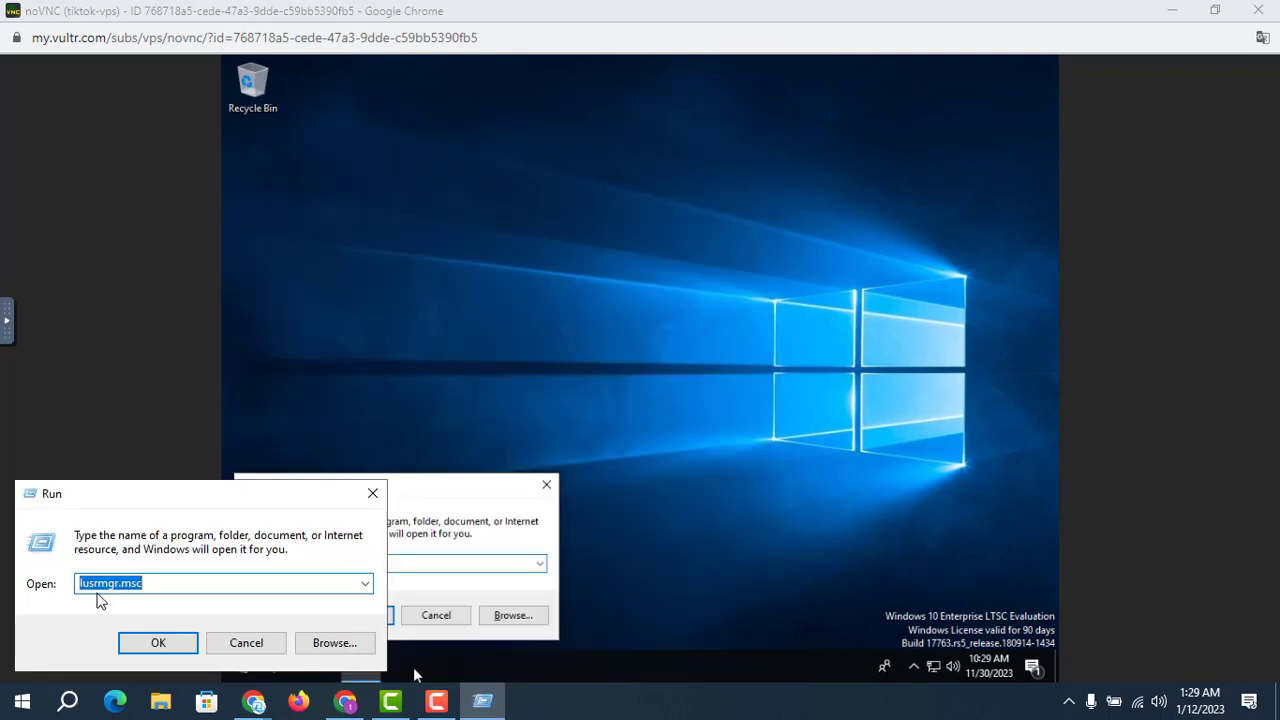
{"action": "left_click", "coordinate": [425, 564]}
{"action": "type", "text": "lusr"}
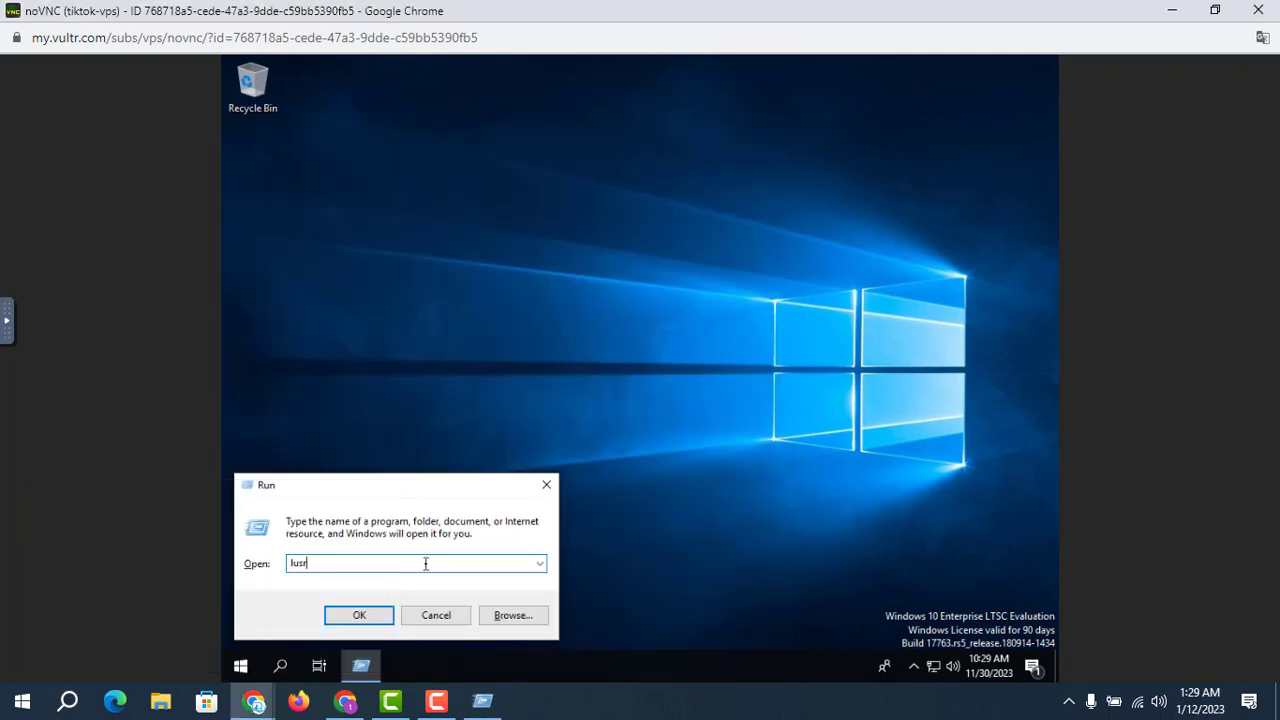
{"action": "type", "text": "mgr.msc"}
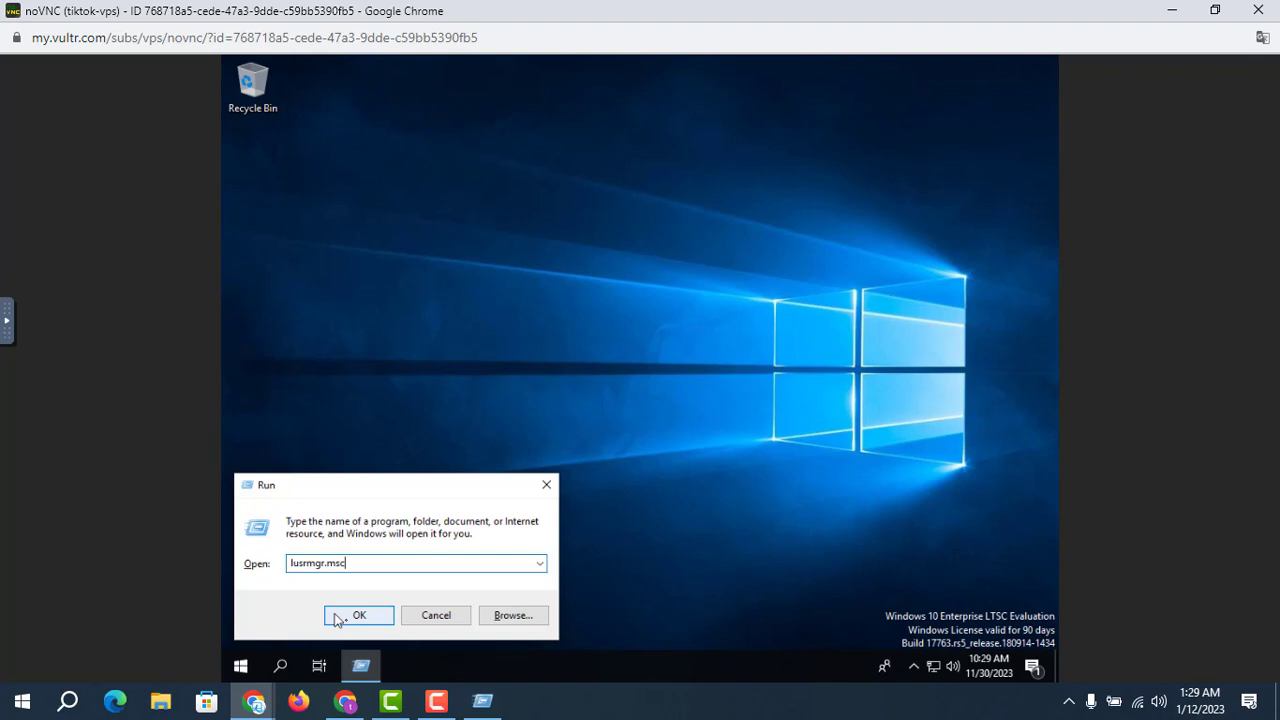
{"action": "left_click", "coordinate": [485, 712]}
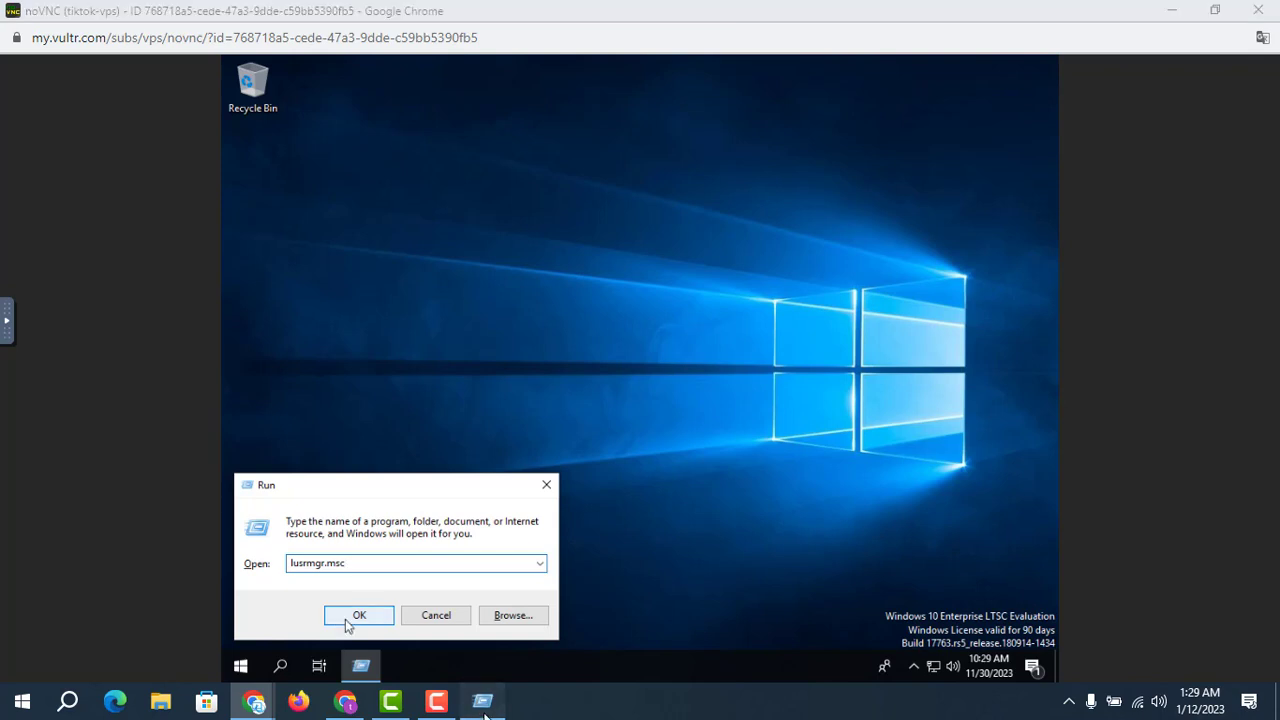
{"action": "left_click", "coordinate": [373, 490]}
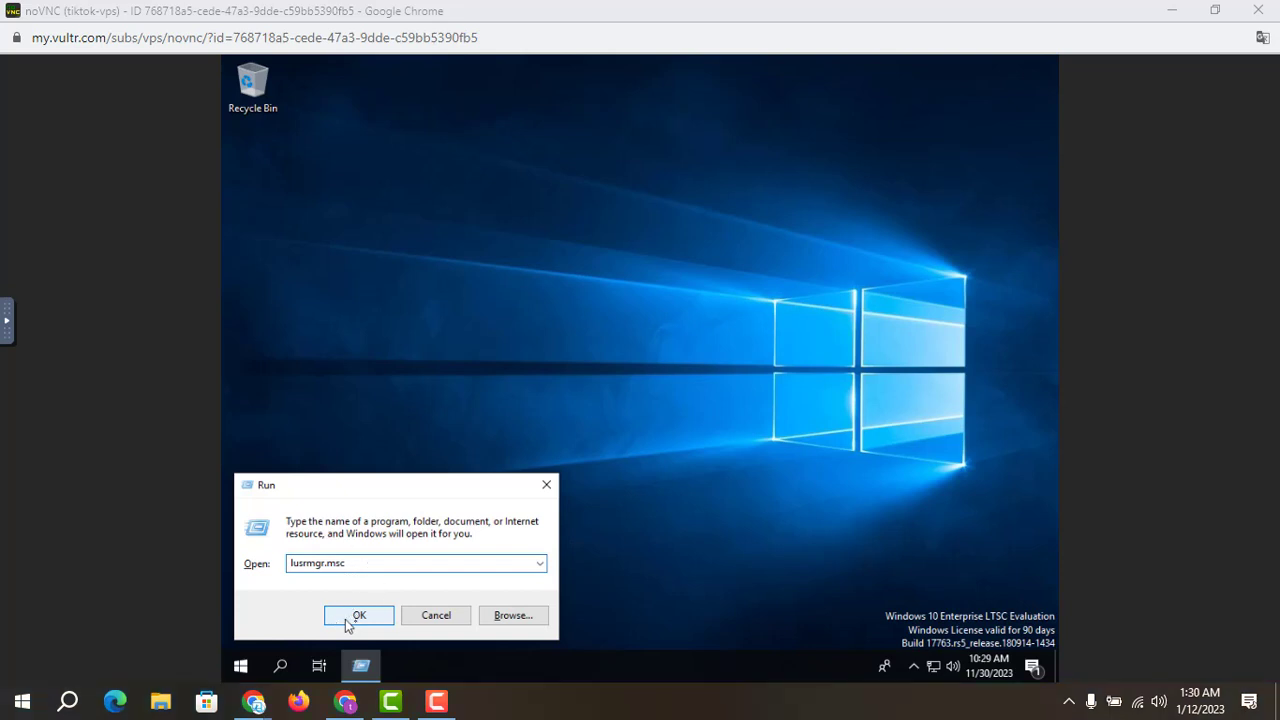
{"action": "left_click", "coordinate": [349, 620]}
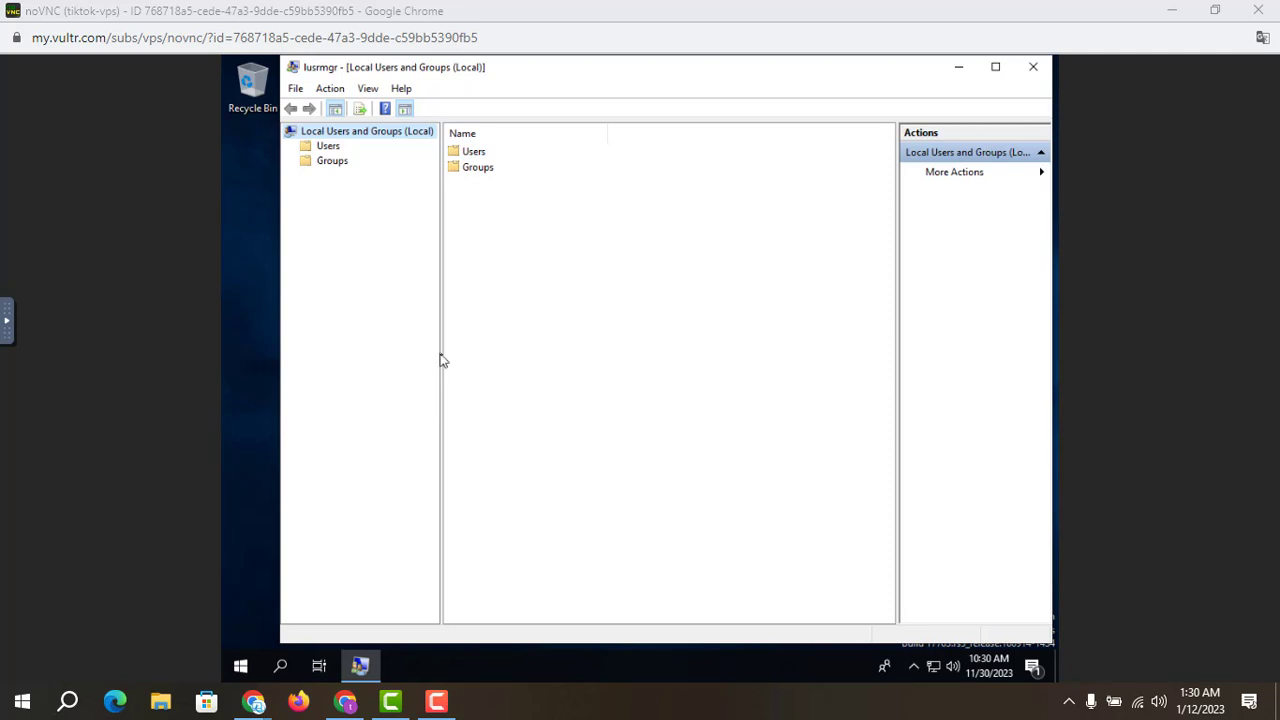
Step: View the blank New User form for the Users folder and close it
{"action": "right_click", "coordinate": [475, 157]}
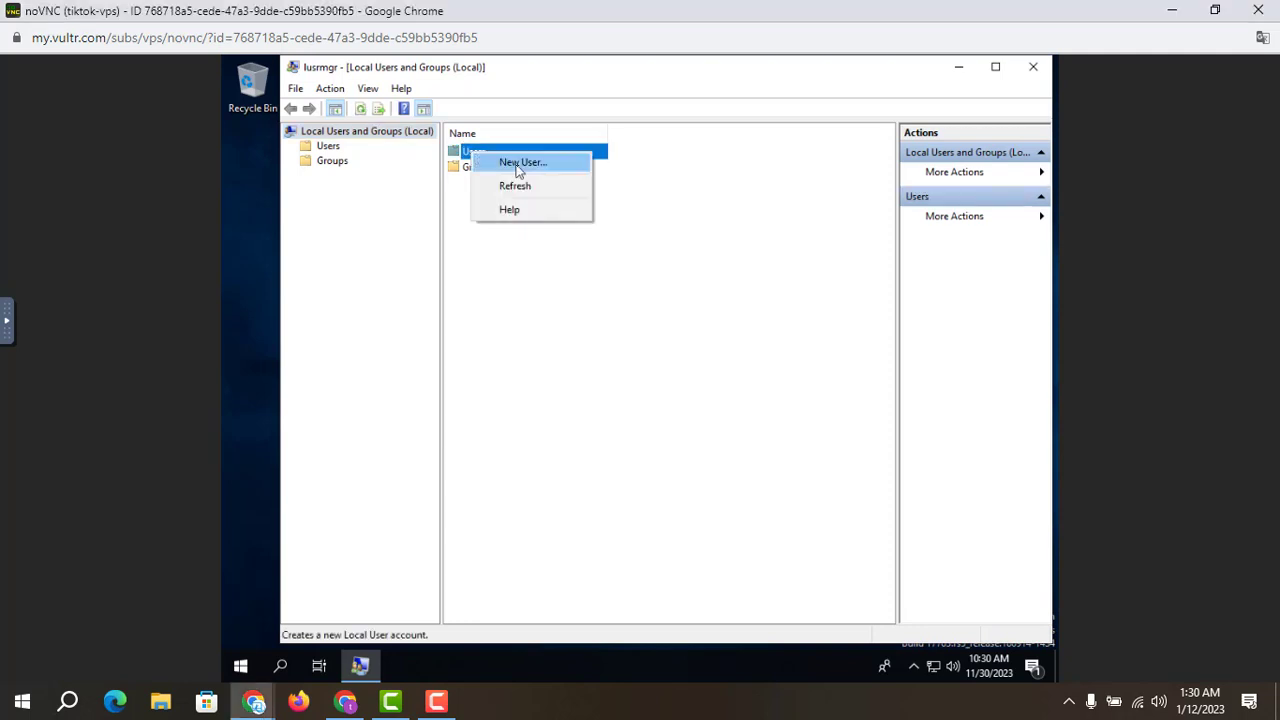
{"action": "left_click", "coordinate": [518, 166]}
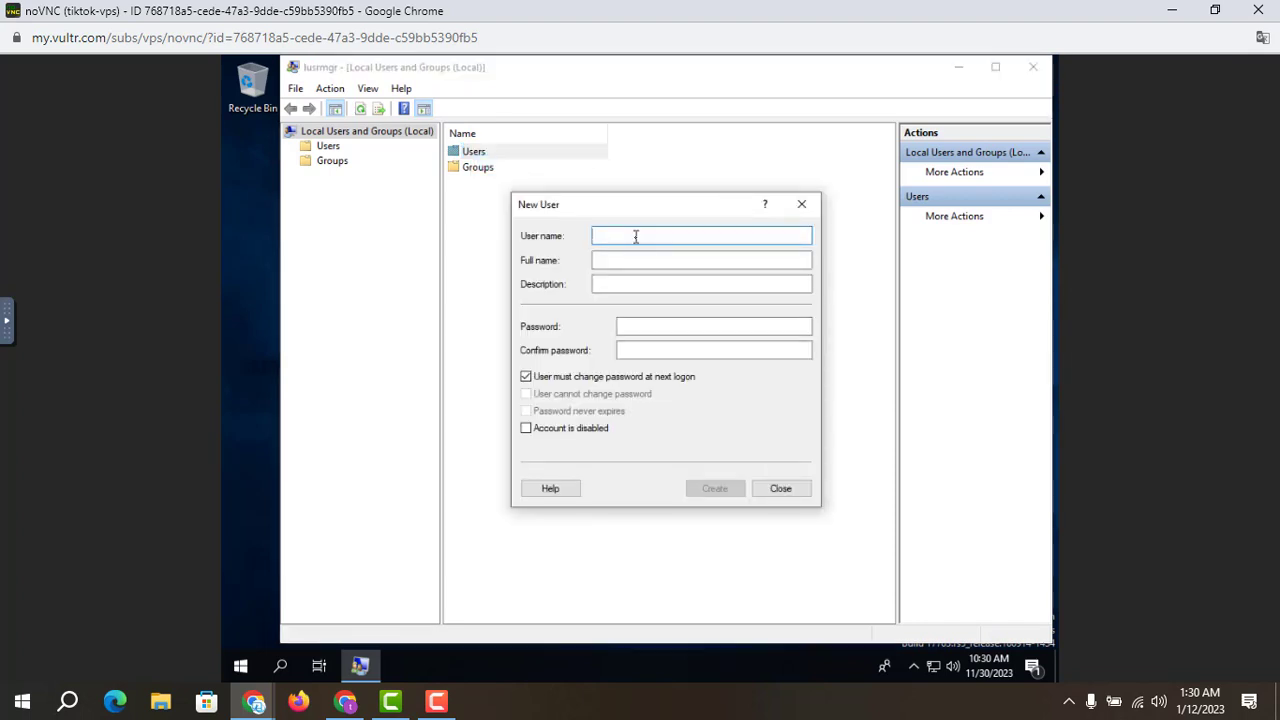
{"action": "left_click", "coordinate": [801, 207]}
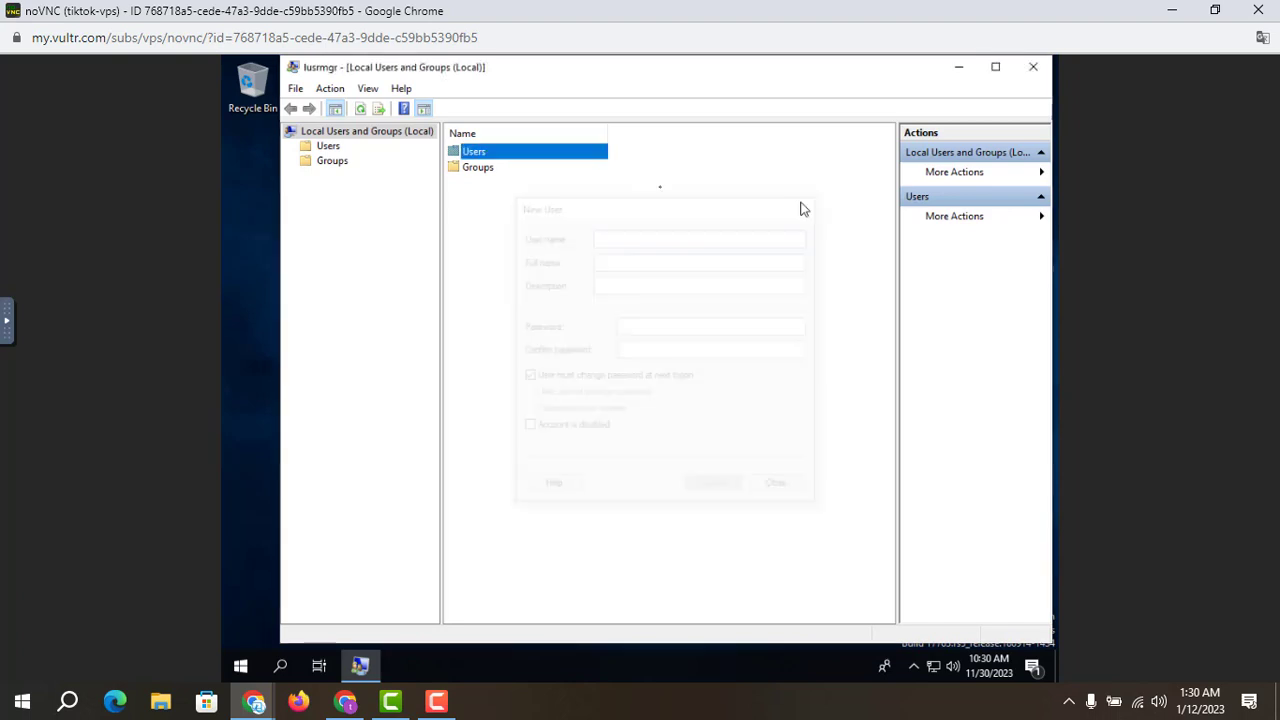
Step: Open the Users list, view the Set Password form for the logged-in account, and close it without setting a password
{"action": "double_click", "coordinate": [462, 153]}
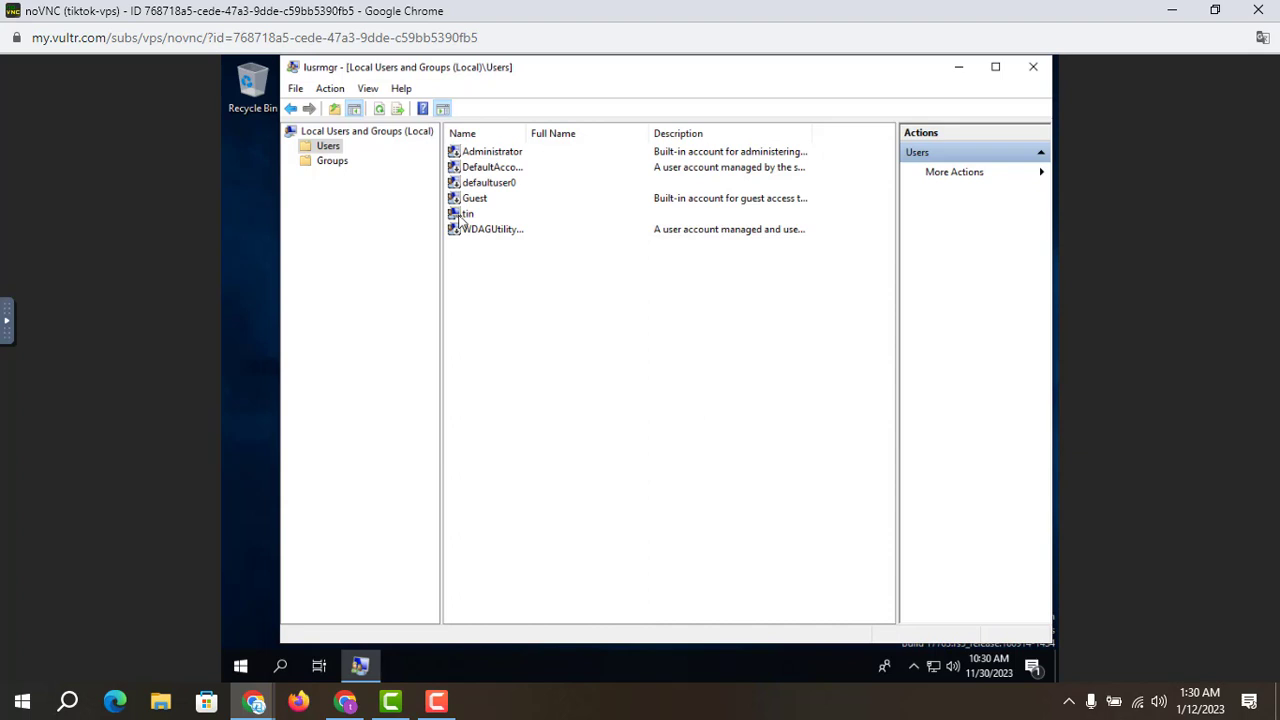
{"action": "right_click", "coordinate": [460, 216]}
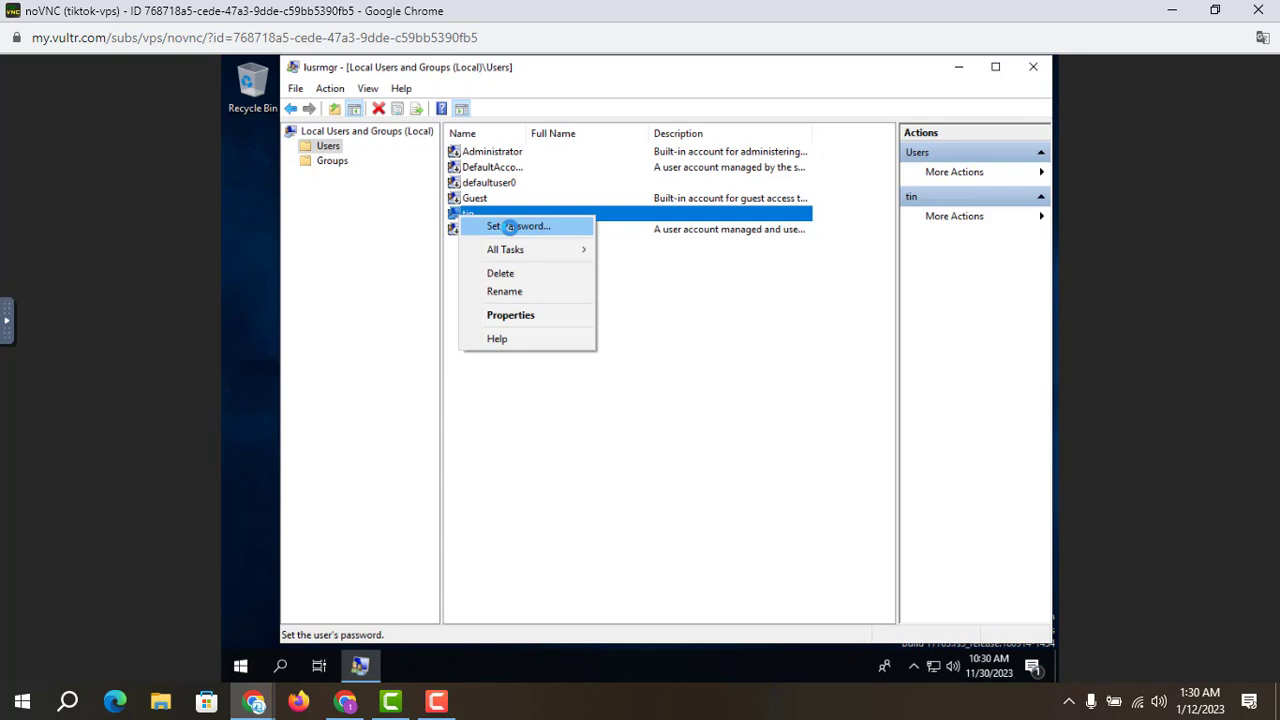
{"action": "left_click", "coordinate": [510, 226]}
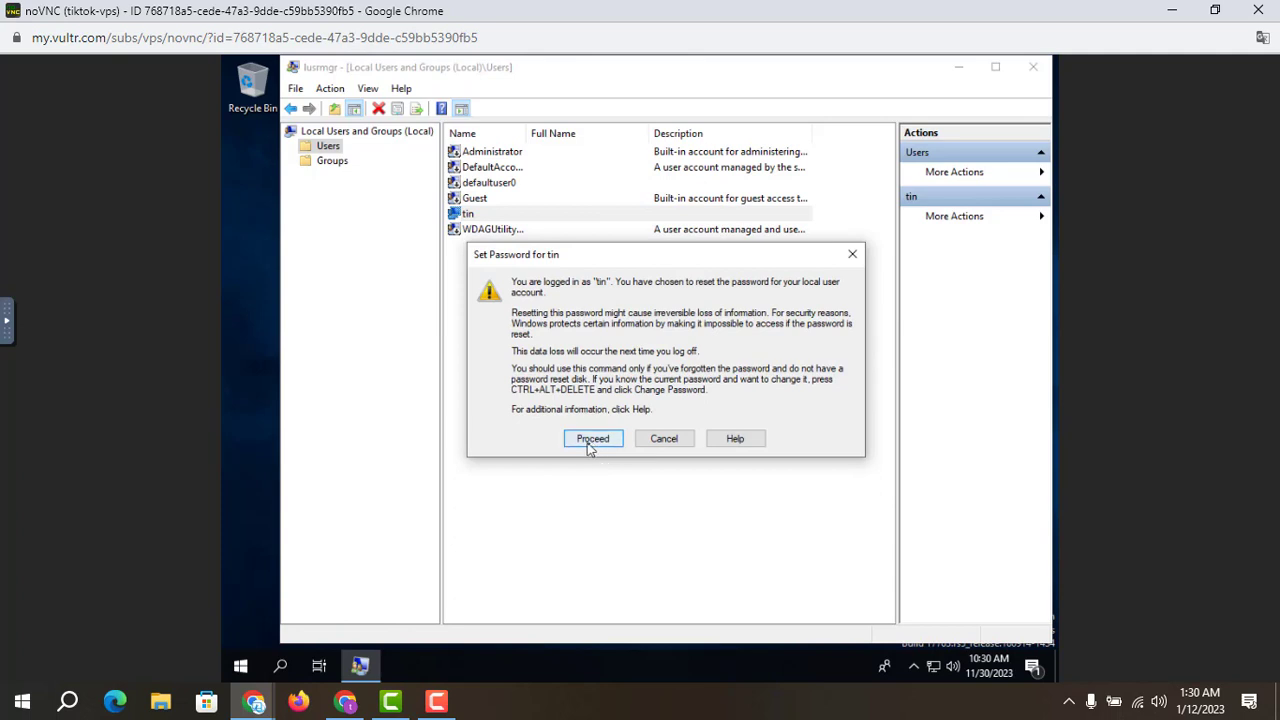
{"action": "left_click", "coordinate": [590, 441]}
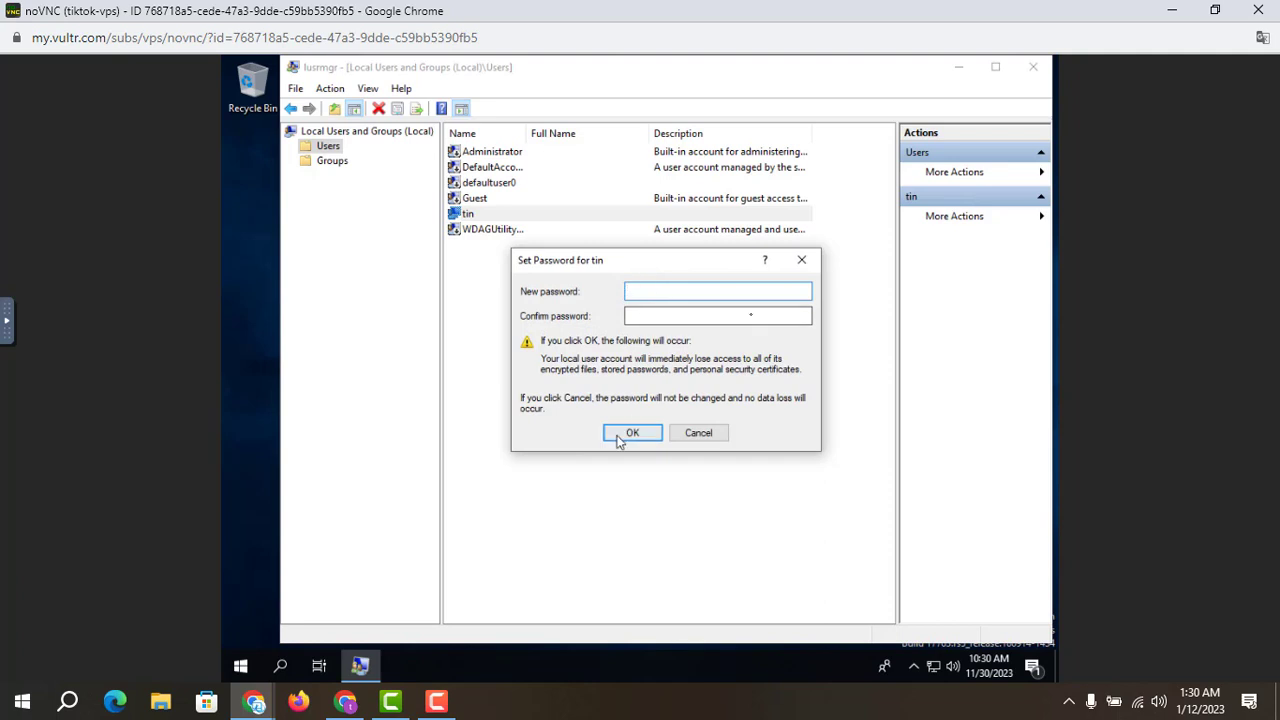
{"action": "left_click", "coordinate": [801, 261]}
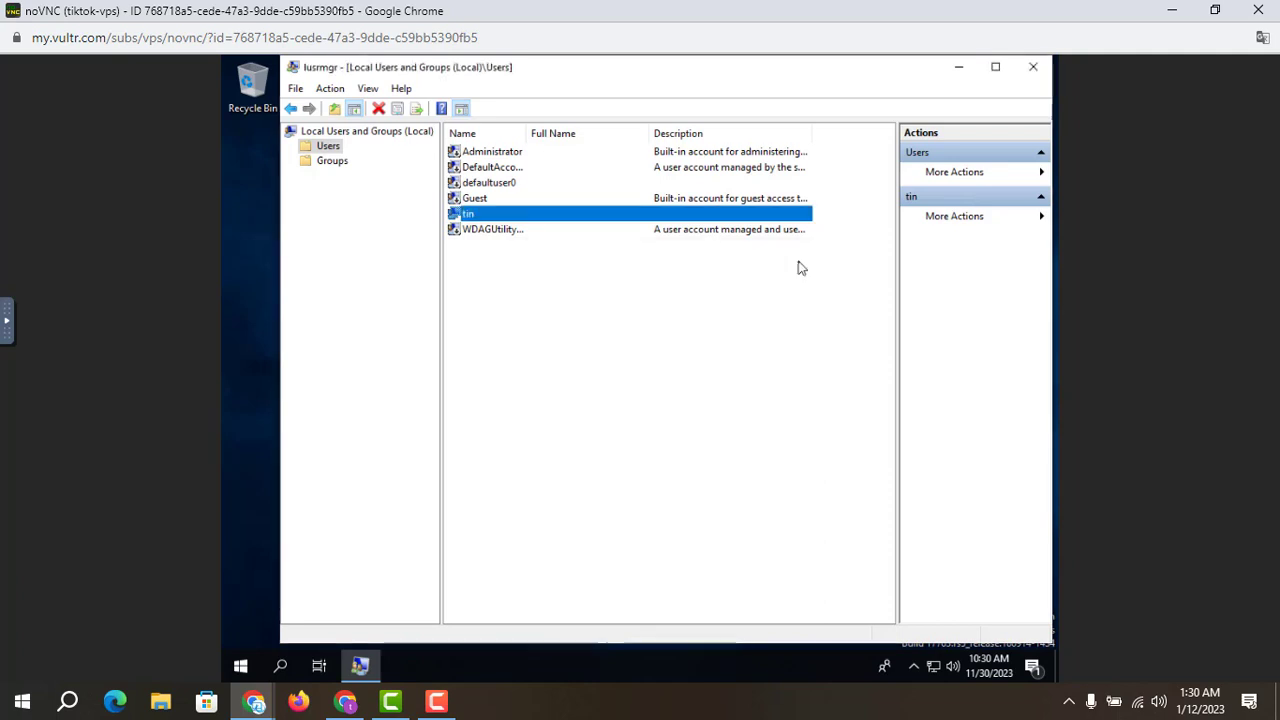
Step: View the New User form from within the Users list, and close it along with the Local Users and Groups window
{"action": "right_click", "coordinate": [532, 287]}
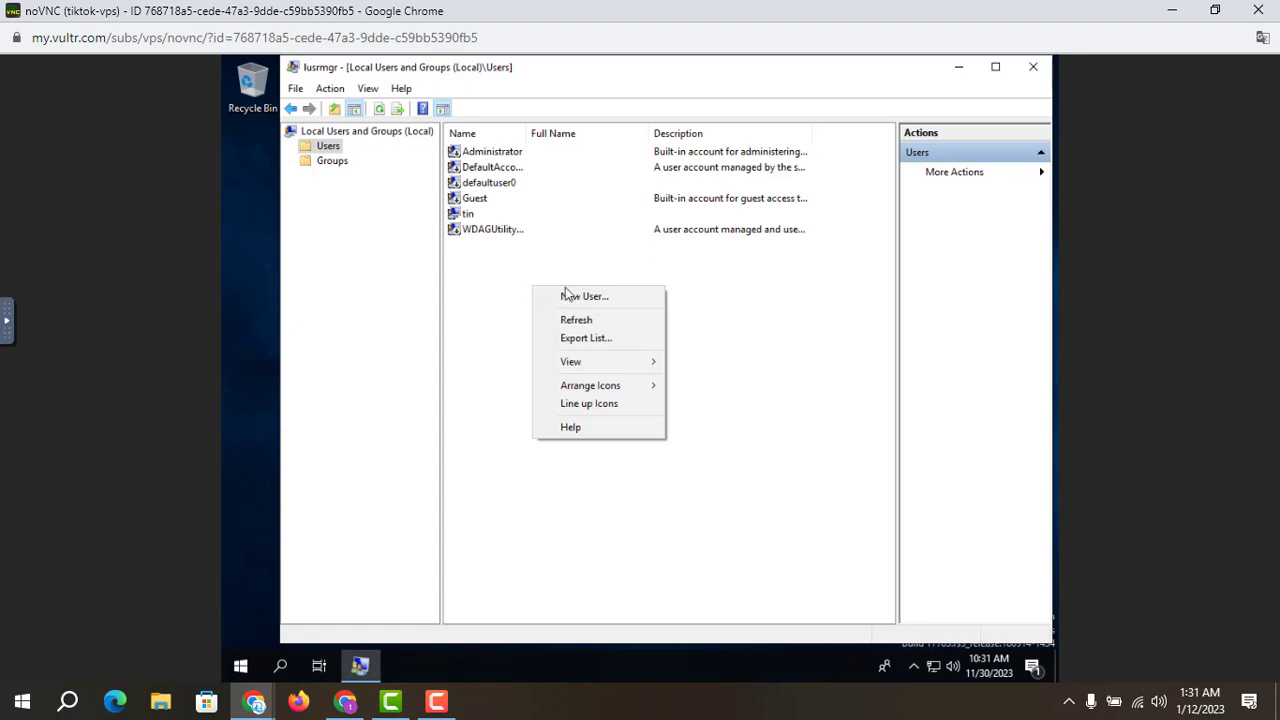
{"action": "left_click", "coordinate": [580, 297]}
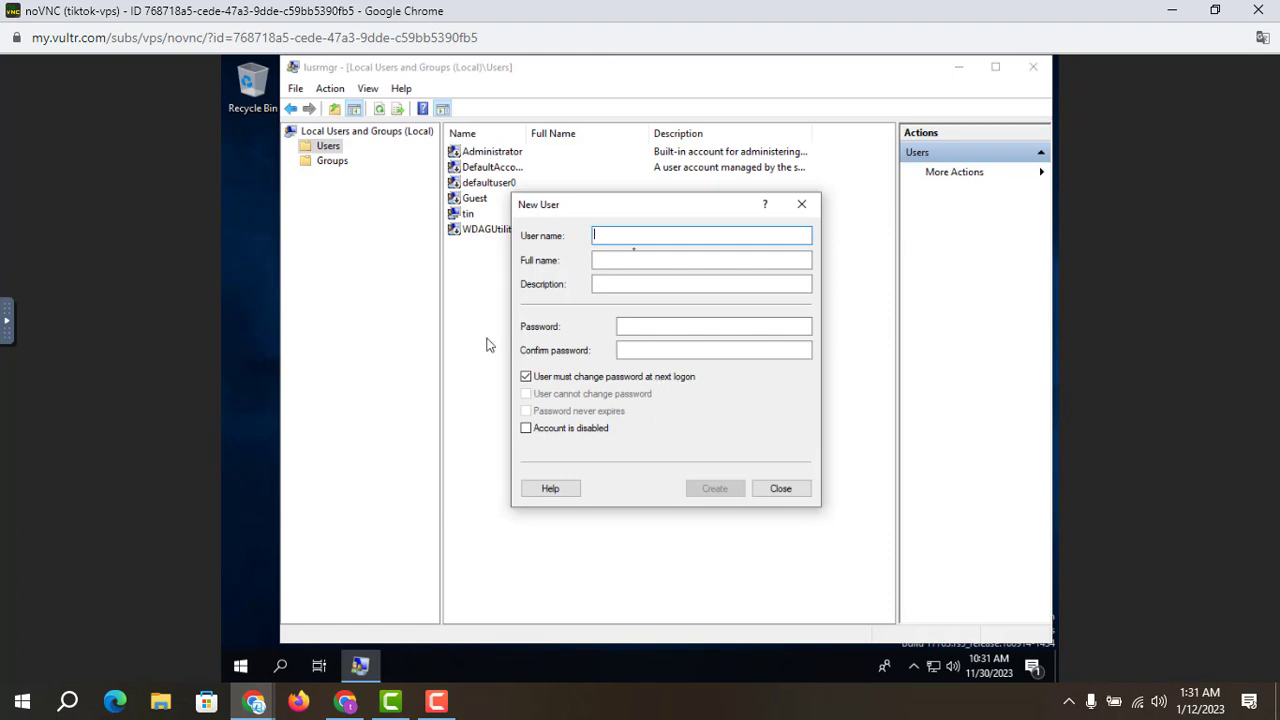
{"action": "left_click", "coordinate": [742, 240]}
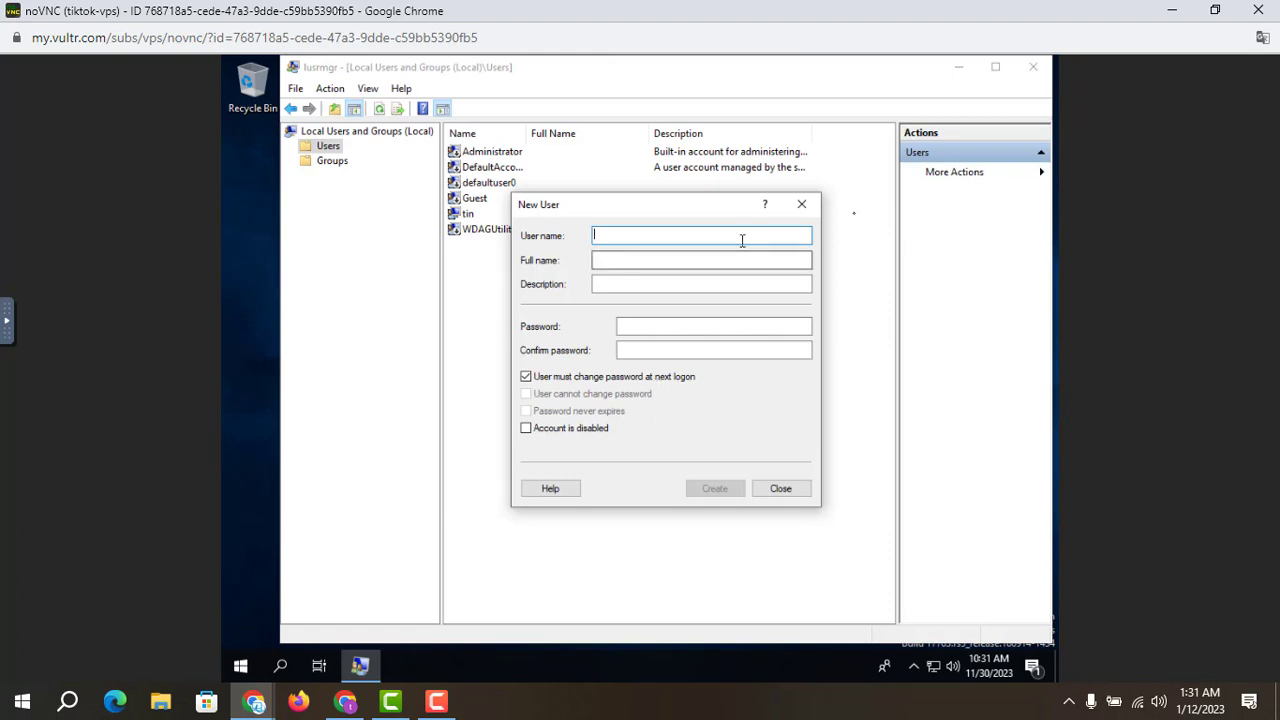
{"action": "left_click", "coordinate": [803, 208]}
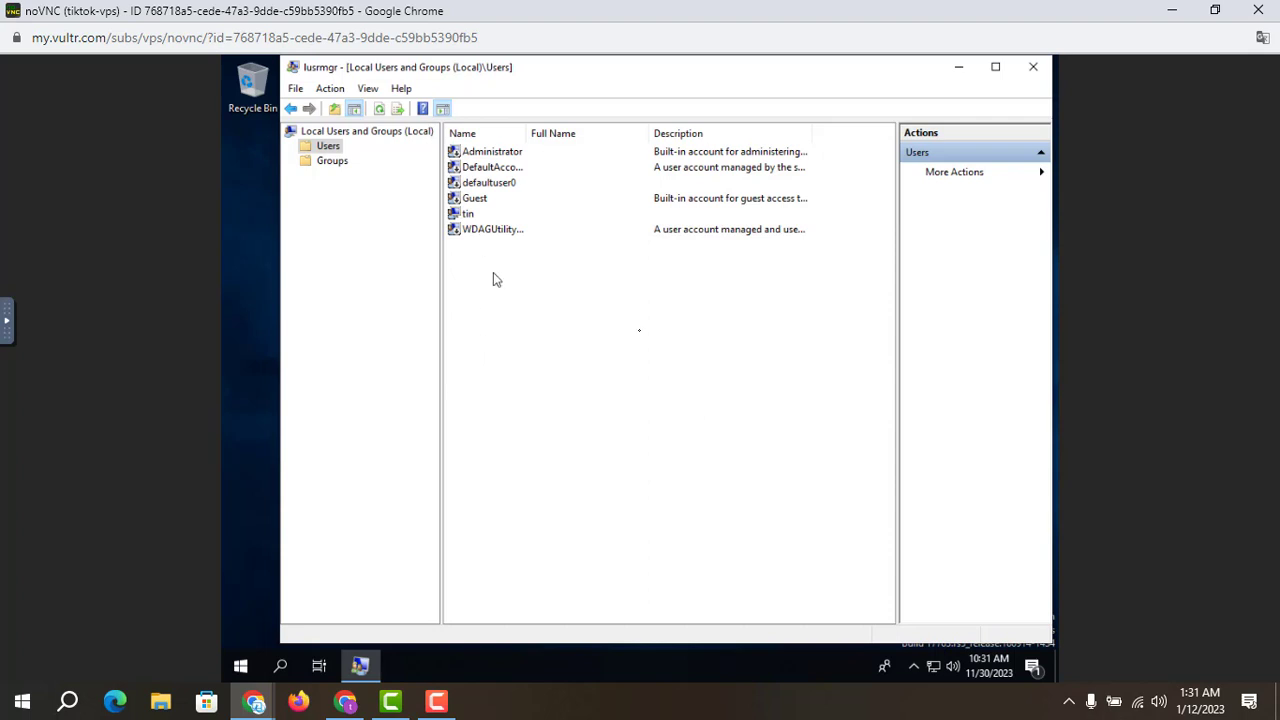
{"action": "left_click", "coordinate": [1035, 67]}
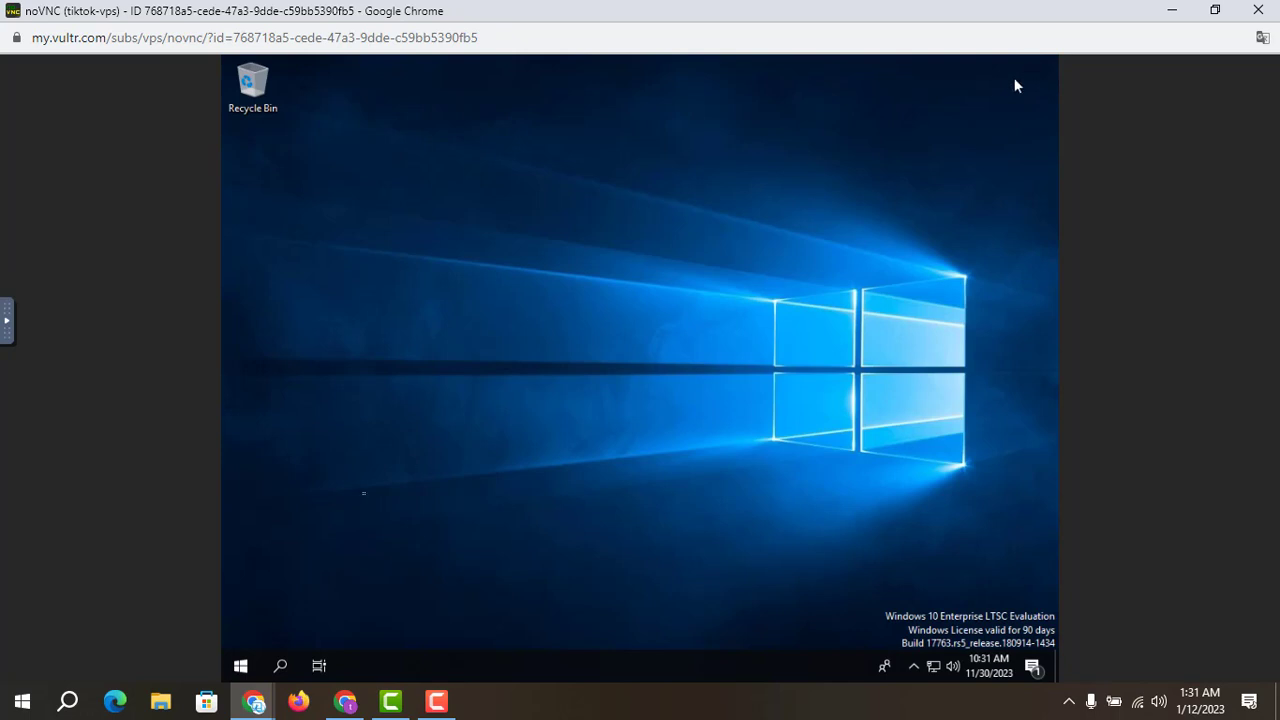
Step: Search for "control" on the remote desktop, open Control Panel, and go to the System page under System and Security
{"action": "left_click", "coordinate": [281, 667]}
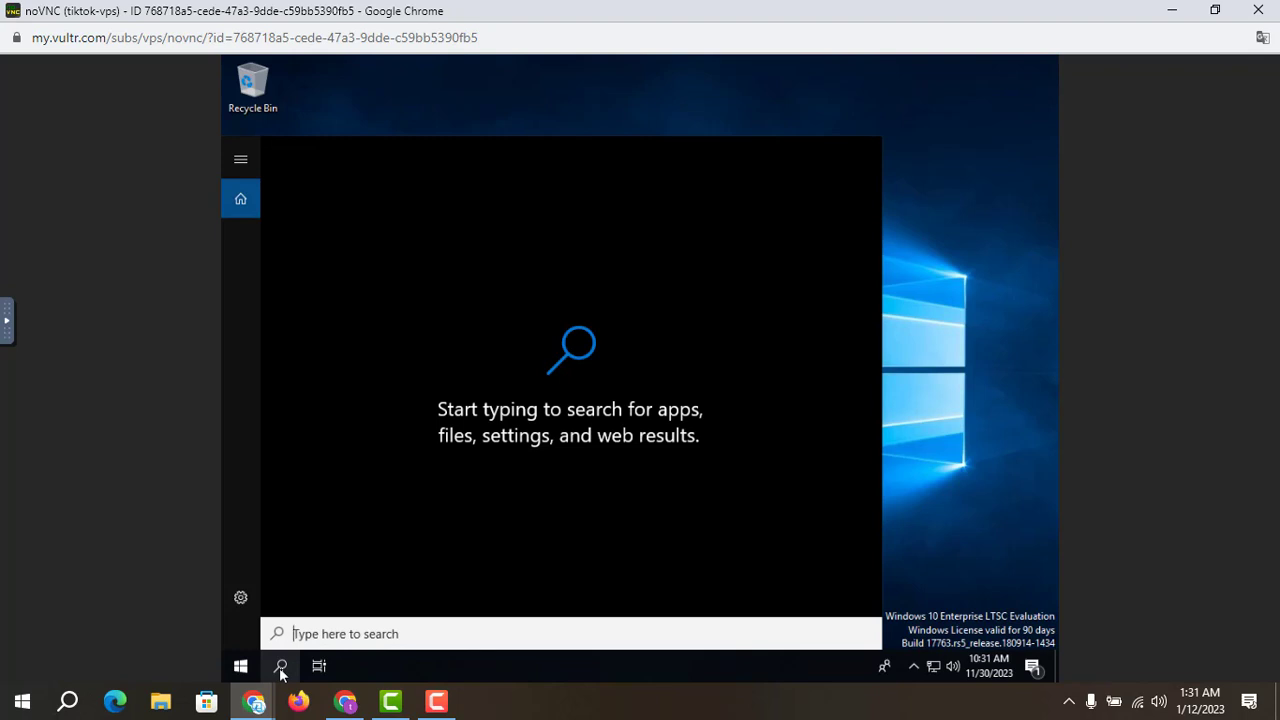
{"action": "type", "text": "co"}
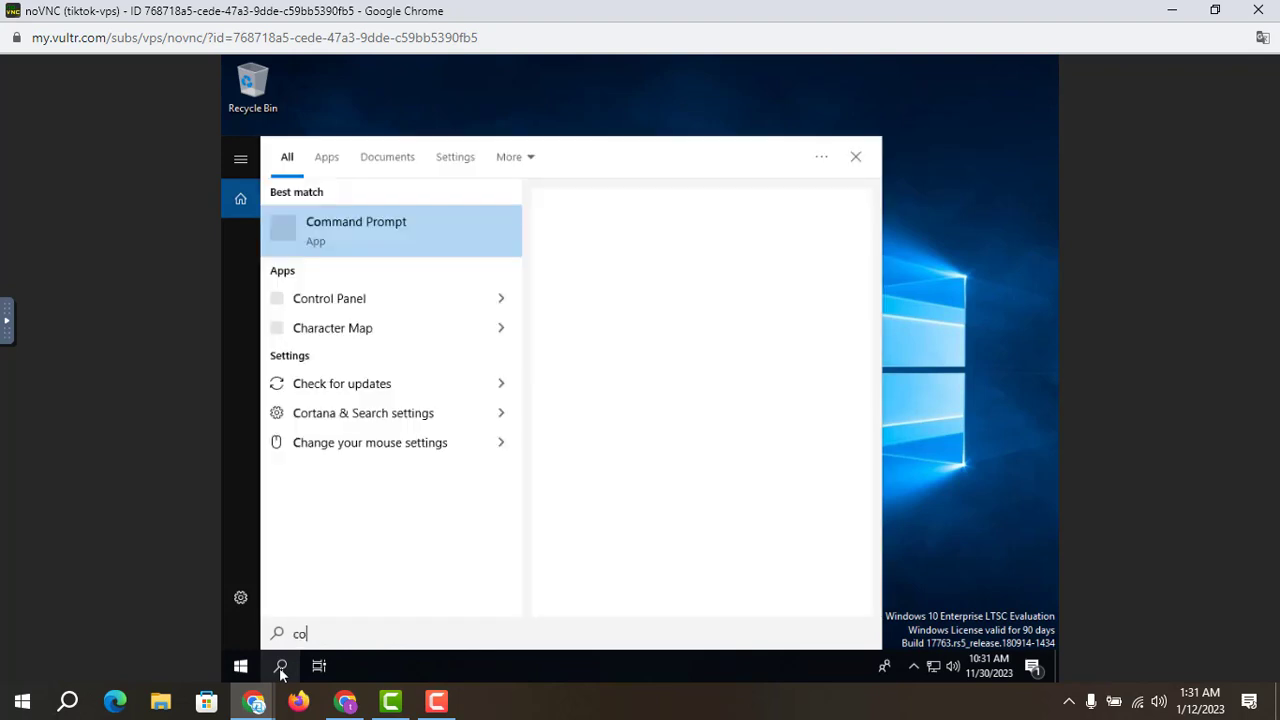
{"action": "type", "text": "ntrol"}
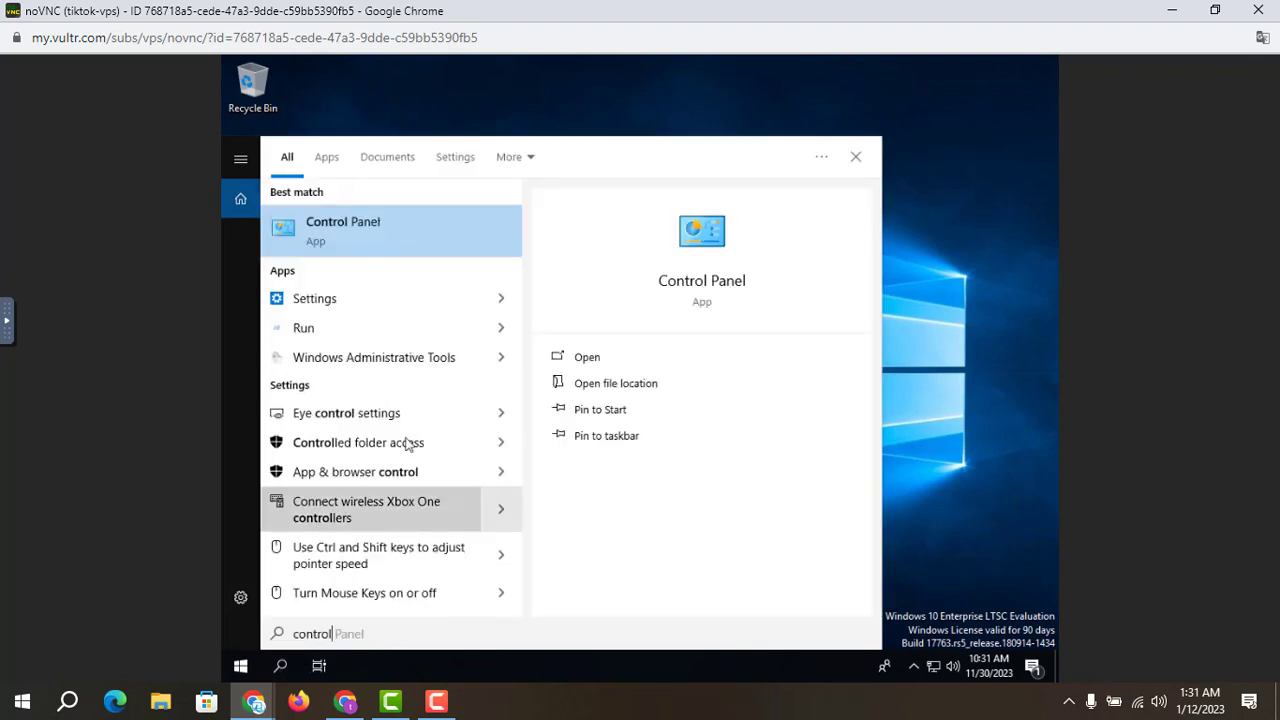
{"action": "left_click", "coordinate": [343, 241]}
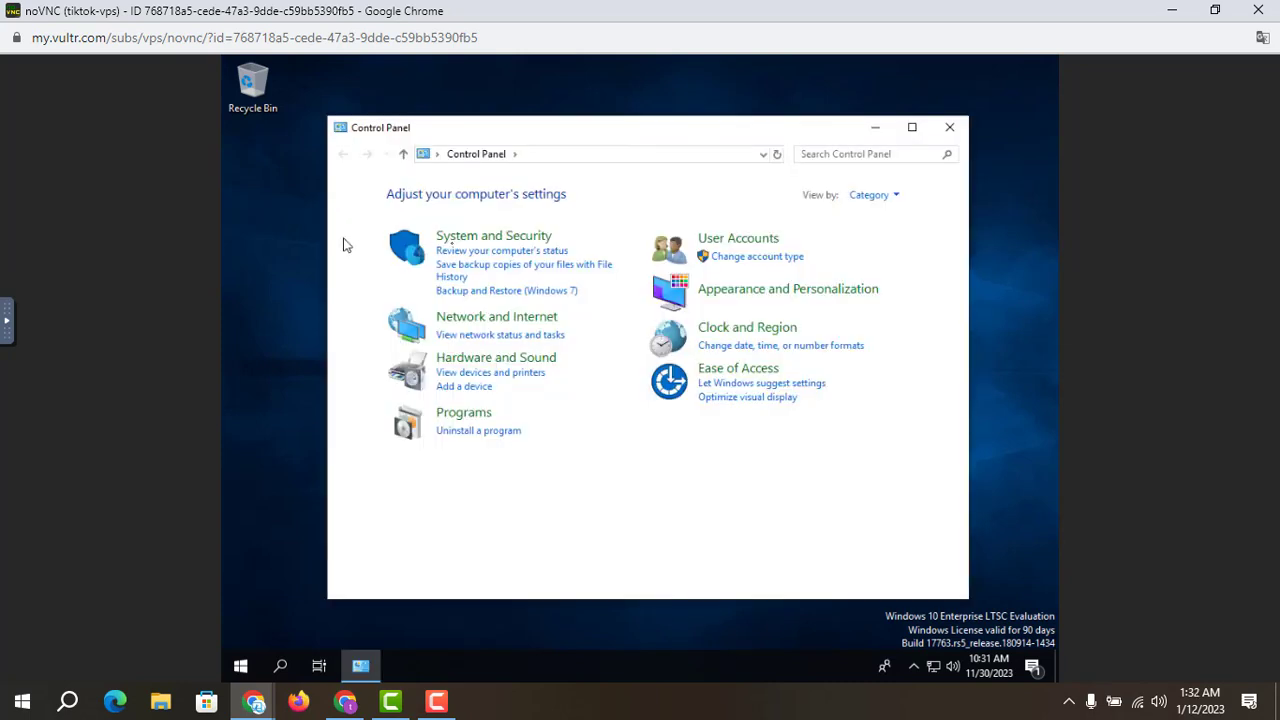
{"action": "left_click", "coordinate": [465, 240]}
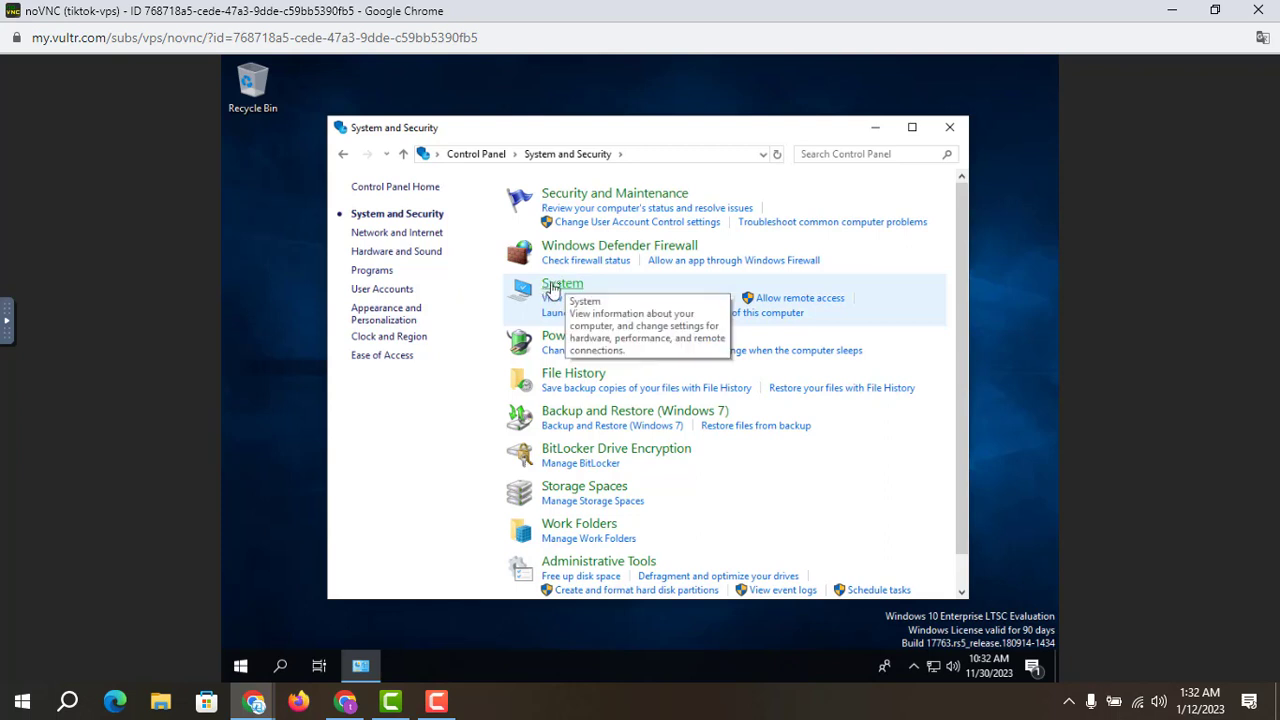
{"action": "left_click", "coordinate": [561, 287]}
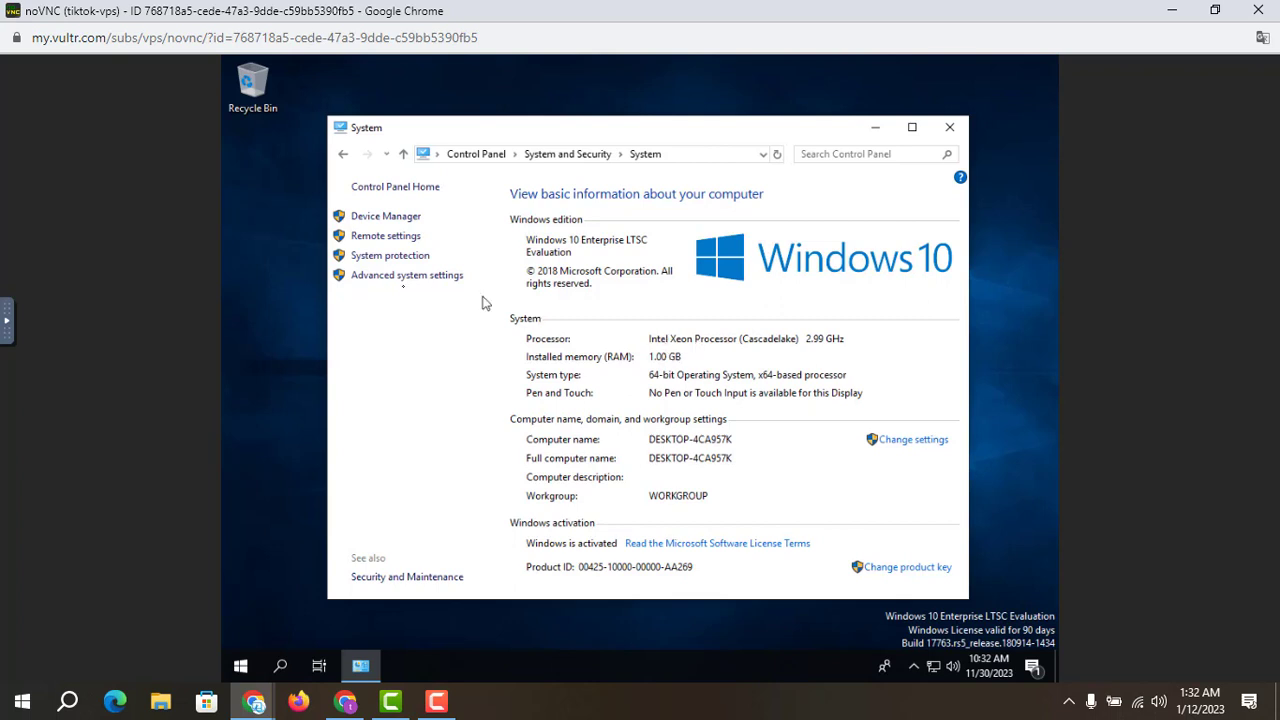
Step: Open the Remote settings in System Properties through the advanced system settings and allow remote connections to this computer
{"action": "left_click", "coordinate": [380, 285]}
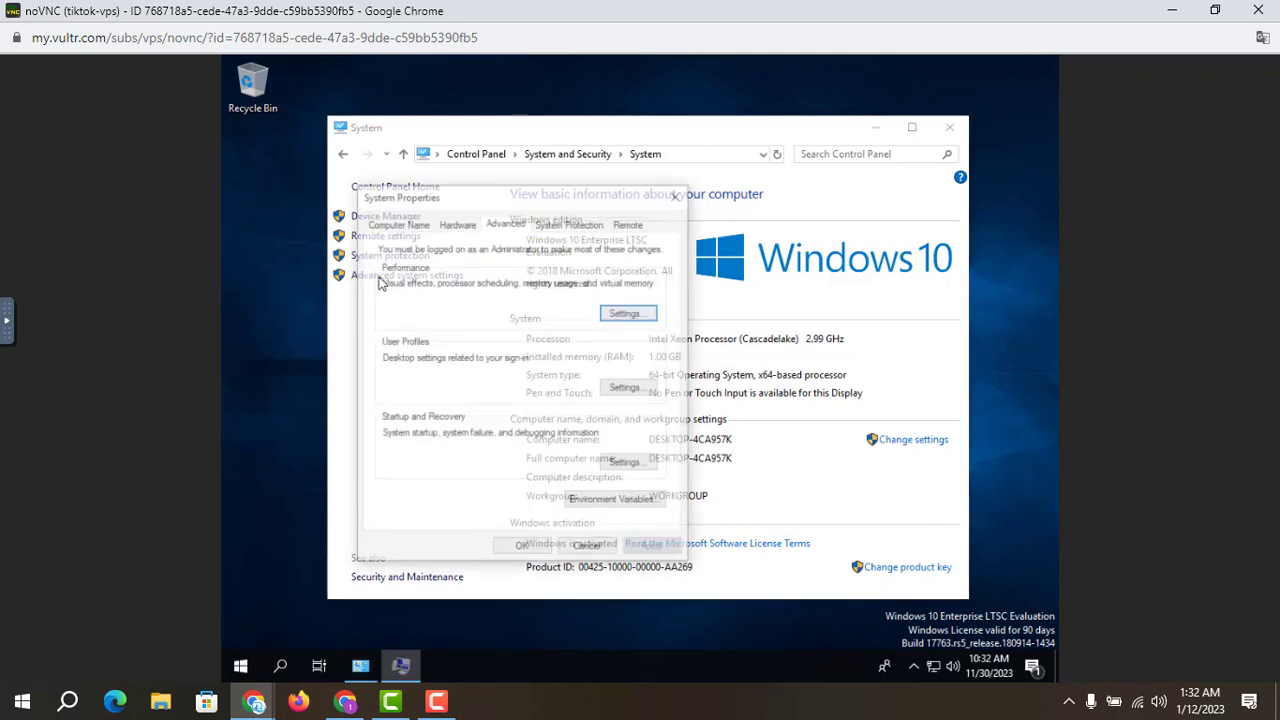
{"action": "left_click", "coordinate": [632, 224]}
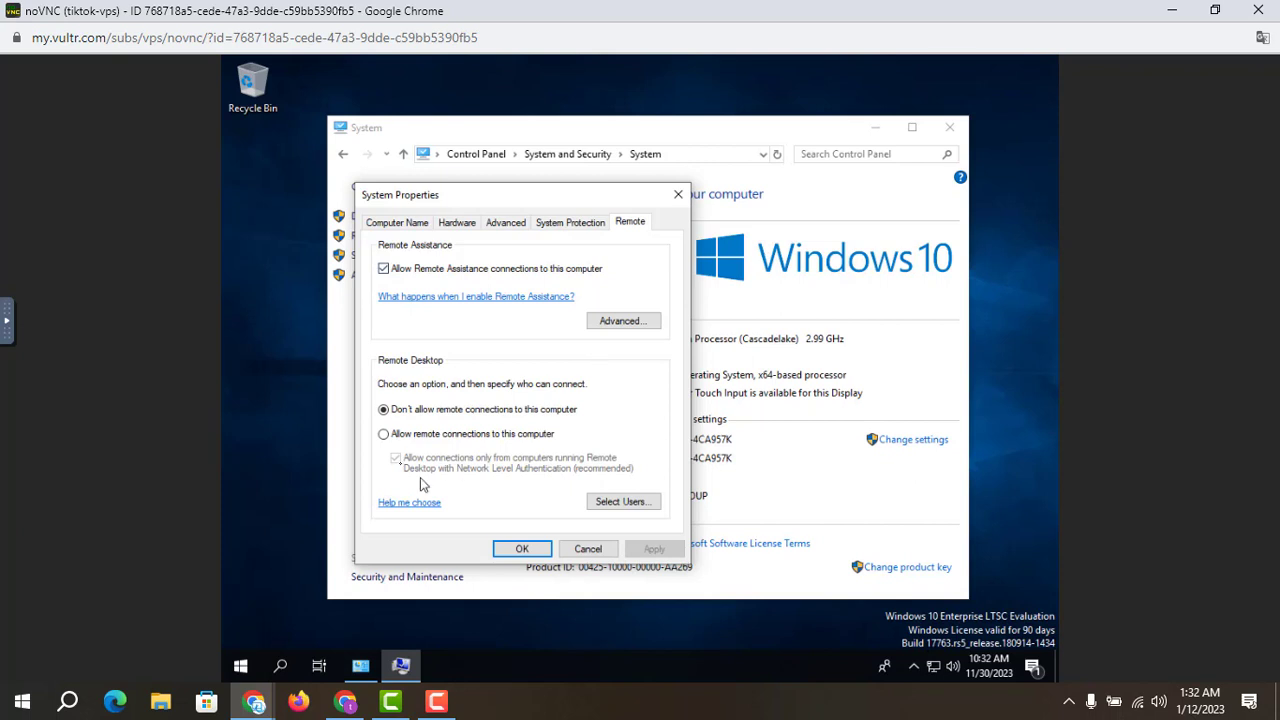
{"action": "left_click", "coordinate": [384, 436]}
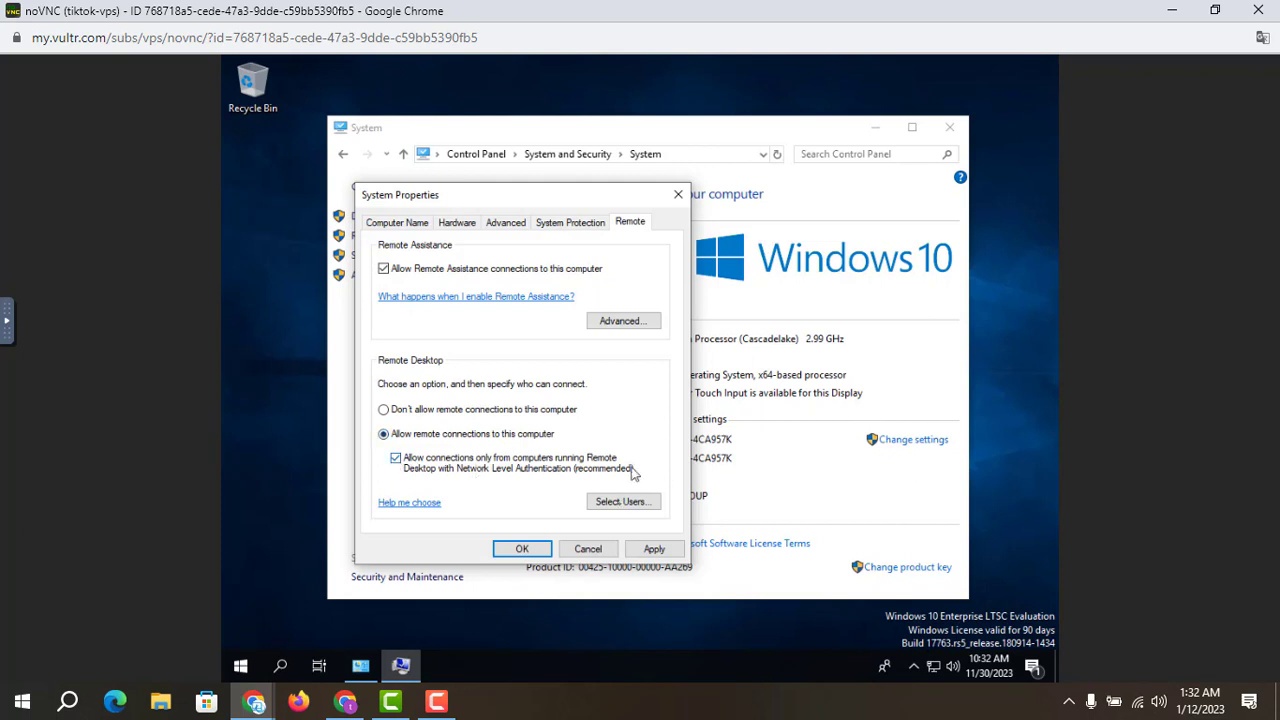
Step: Add the logged-in account to the Remote Desktop Users with its name checked, and save the System Properties
{"action": "left_click", "coordinate": [614, 508]}
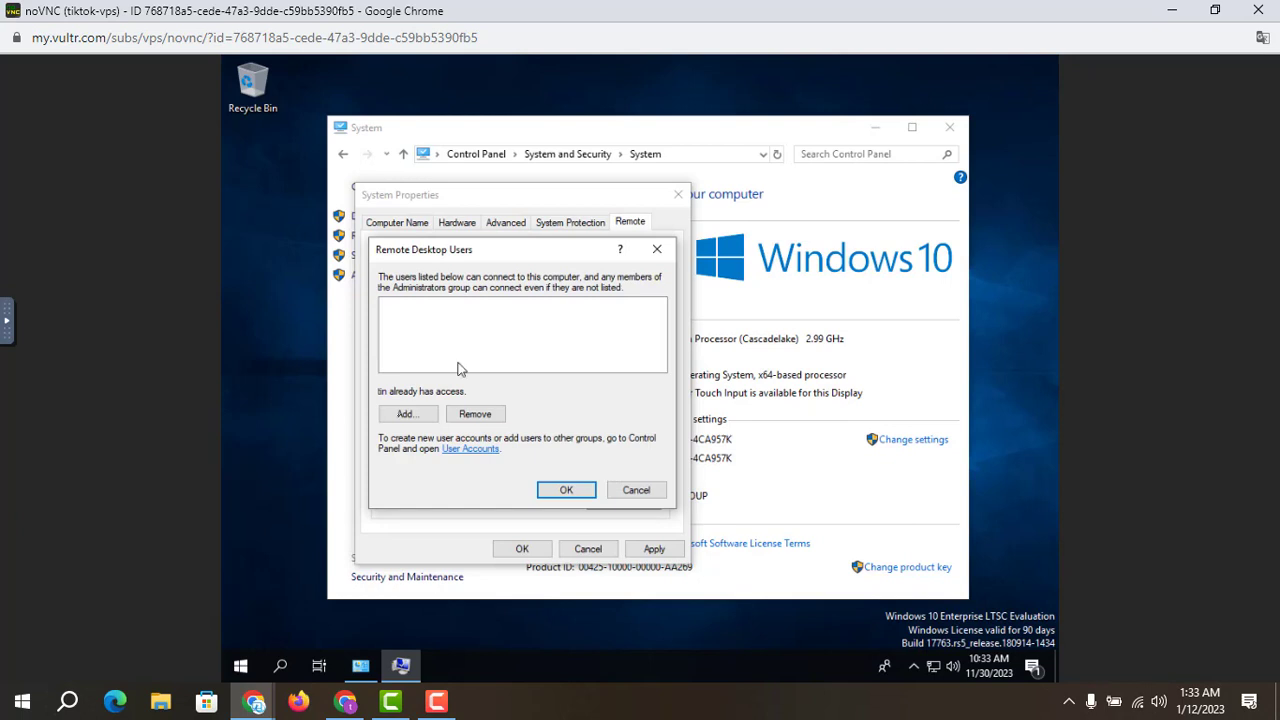
{"action": "left_click", "coordinate": [402, 418]}
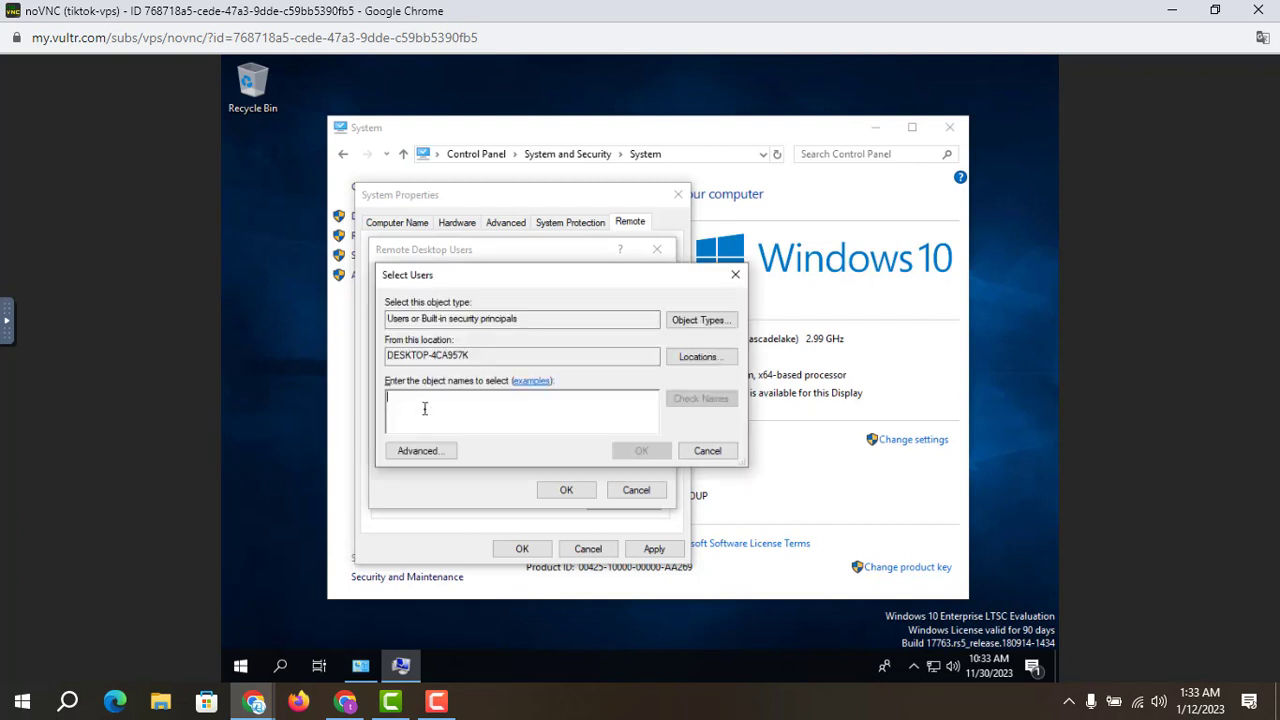
{"action": "type", "text": "tin"}
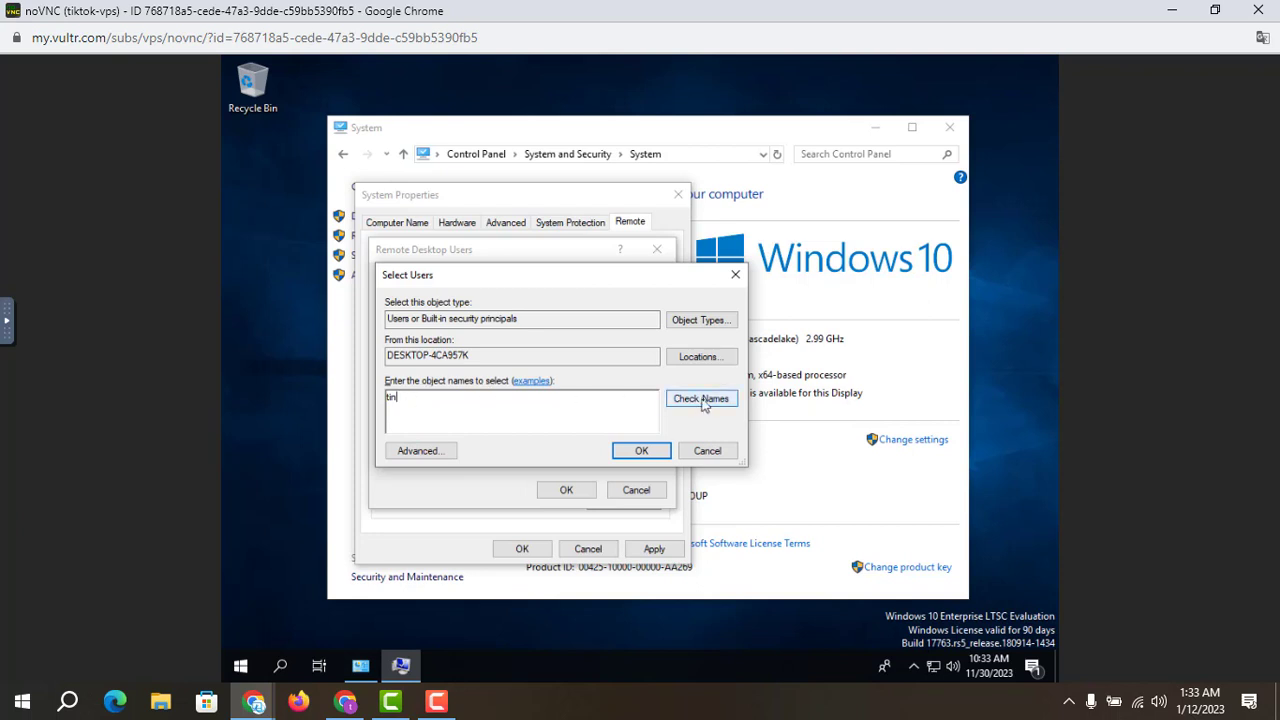
{"action": "left_click", "coordinate": [703, 399]}
{"action": "left_click", "coordinate": [640, 451]}
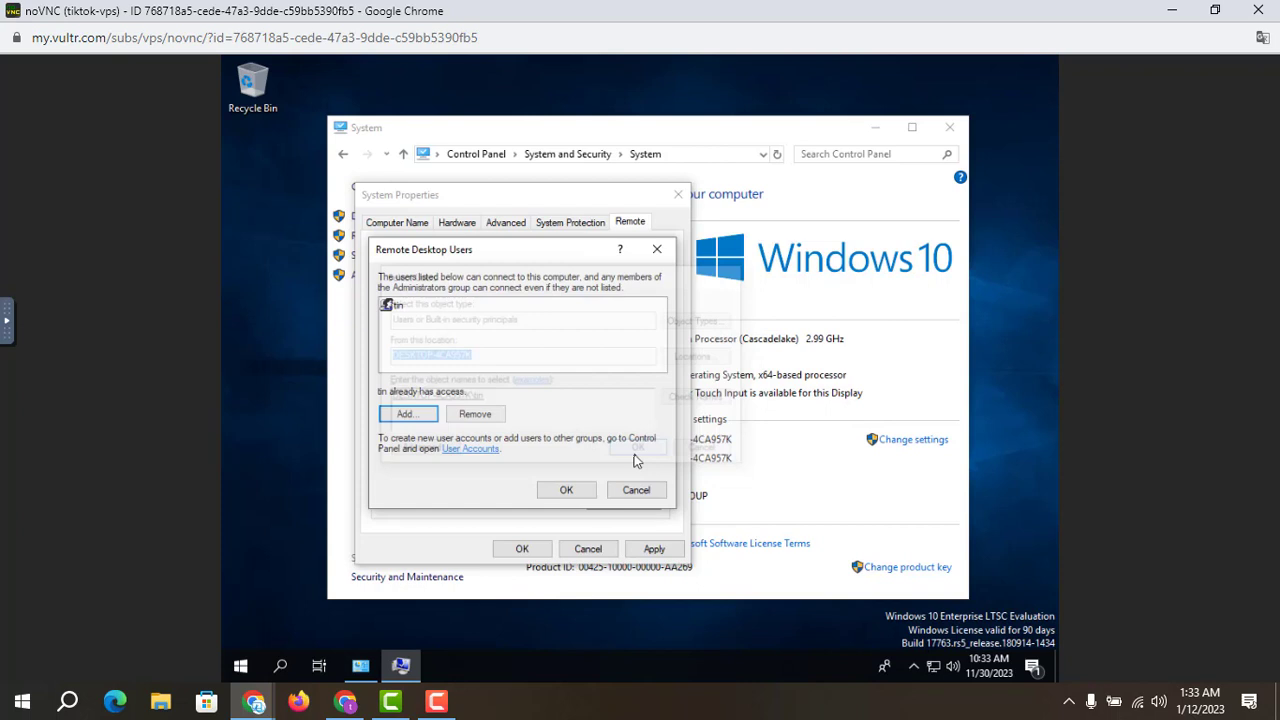
{"action": "left_click", "coordinate": [563, 492]}
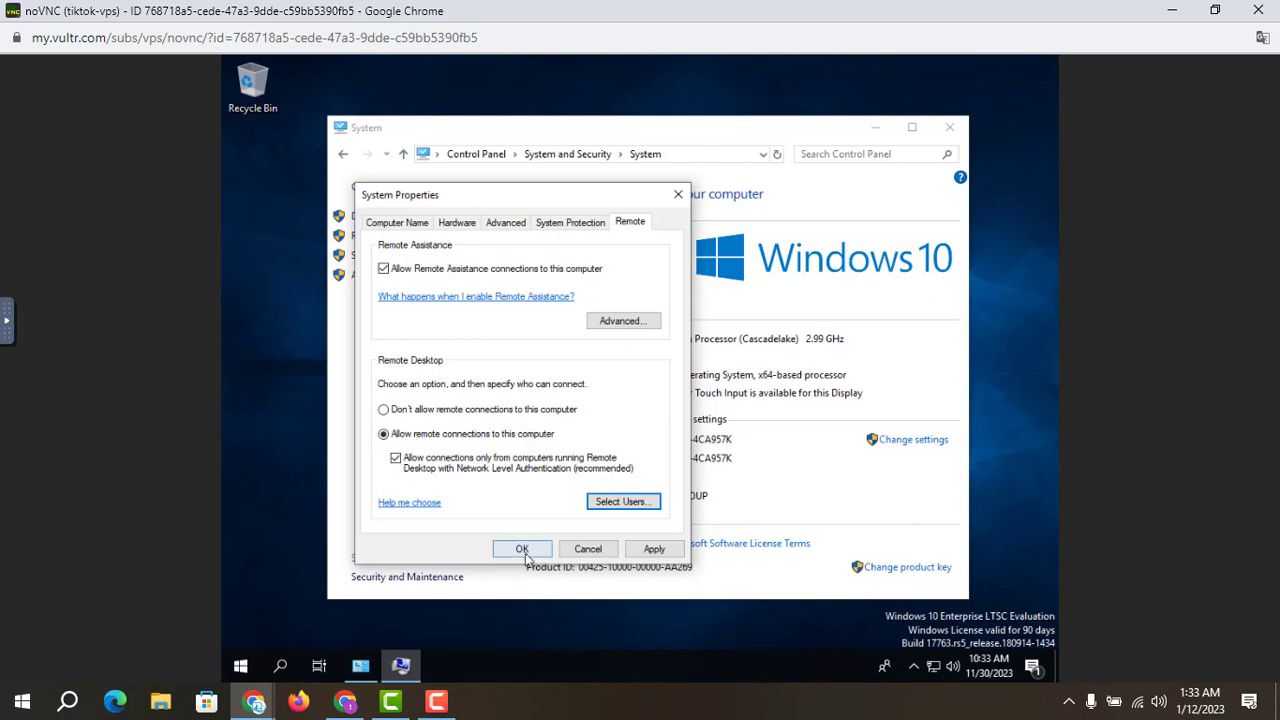
{"action": "left_click", "coordinate": [522, 552]}
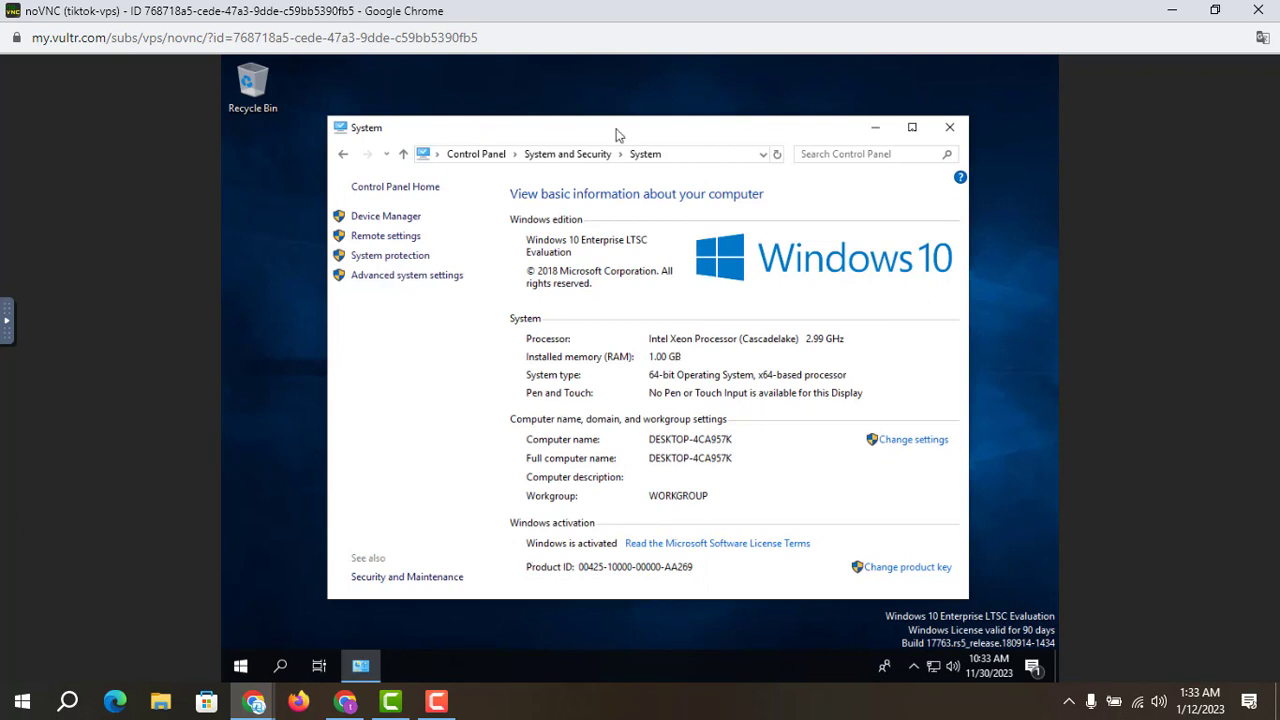
Step: Close the remote System window, the noVNC console, the Vultr products page, and the local browser window
{"action": "left_click", "coordinate": [950, 132]}
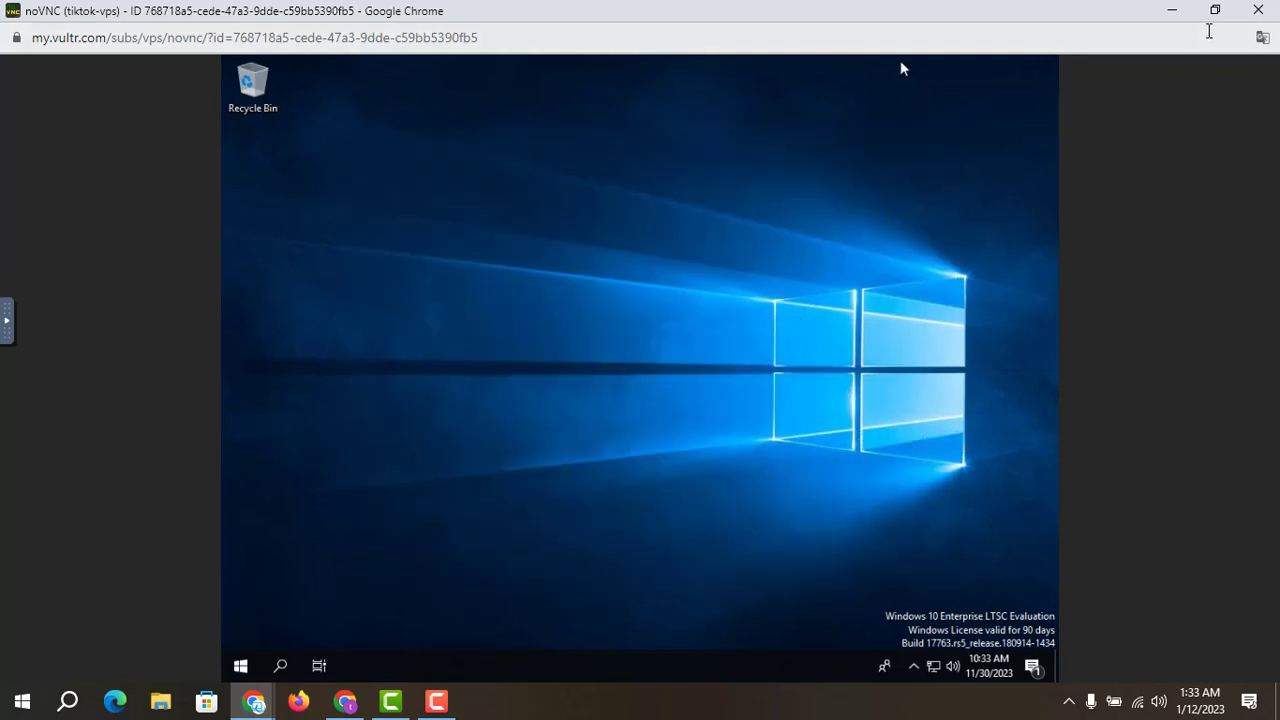
{"action": "left_click", "coordinate": [1258, 10]}
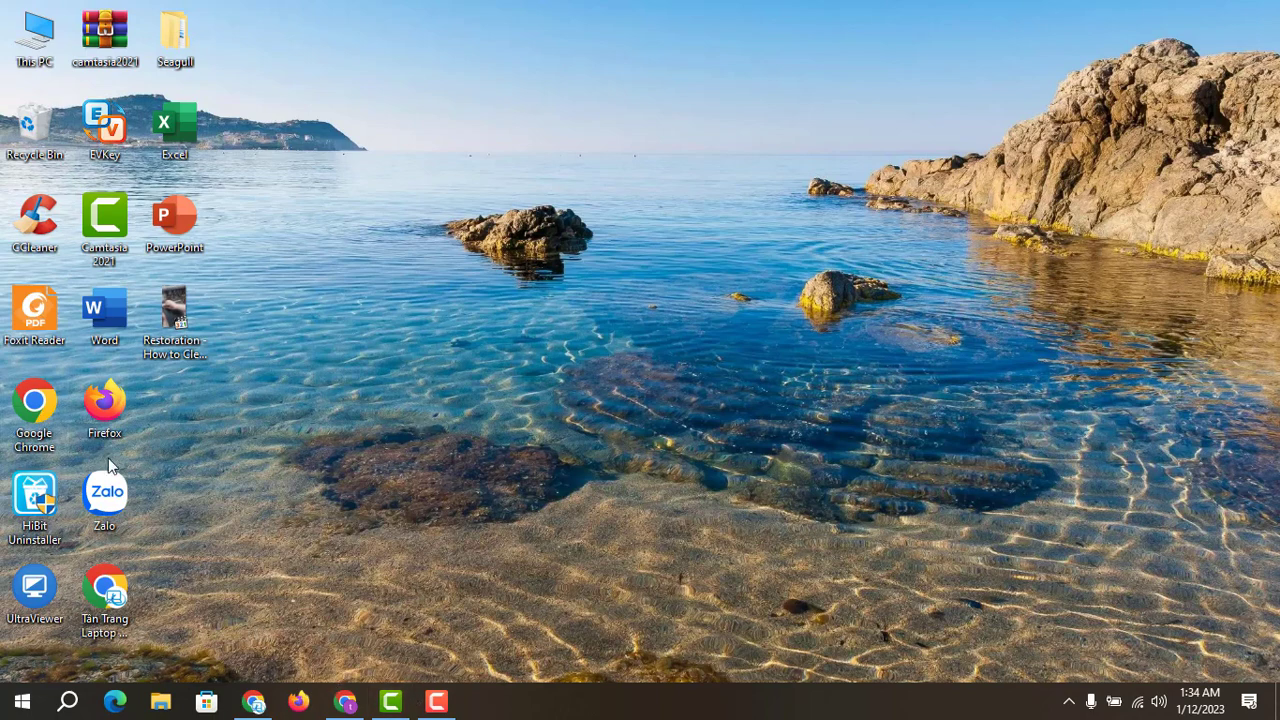
{"action": "left_click", "coordinate": [258, 702]}
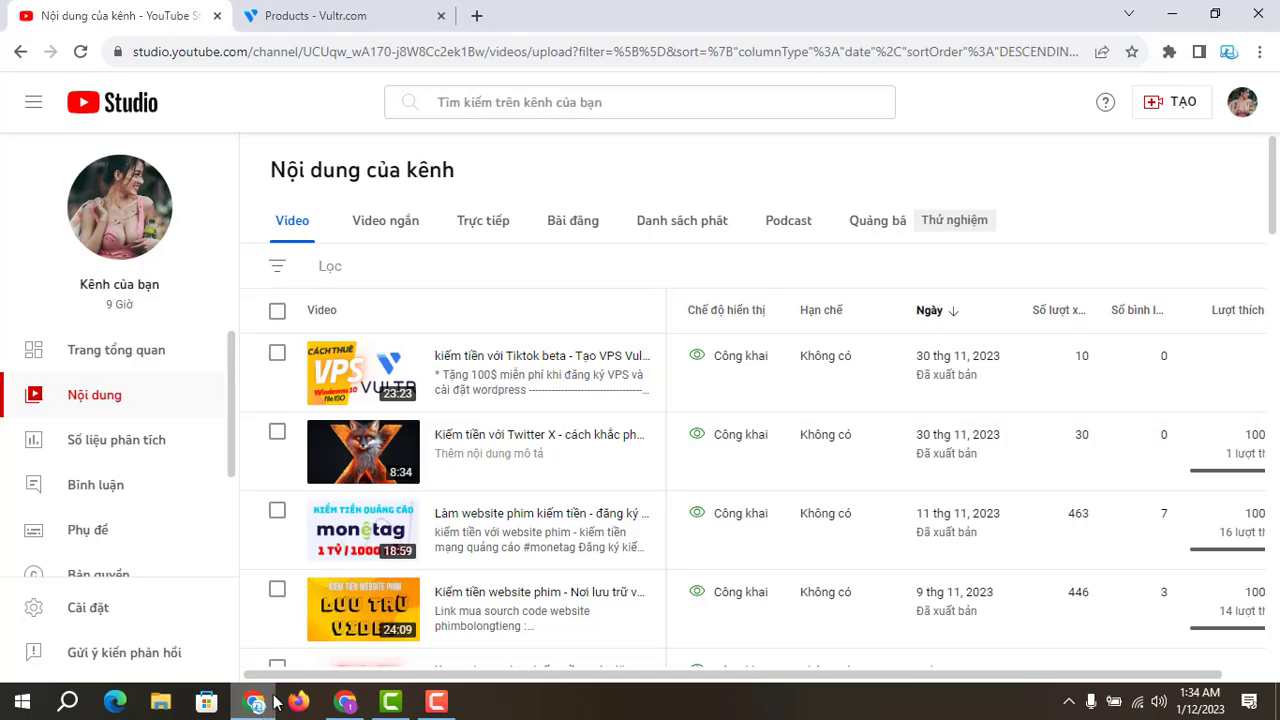
{"action": "left_click", "coordinate": [342, 17]}
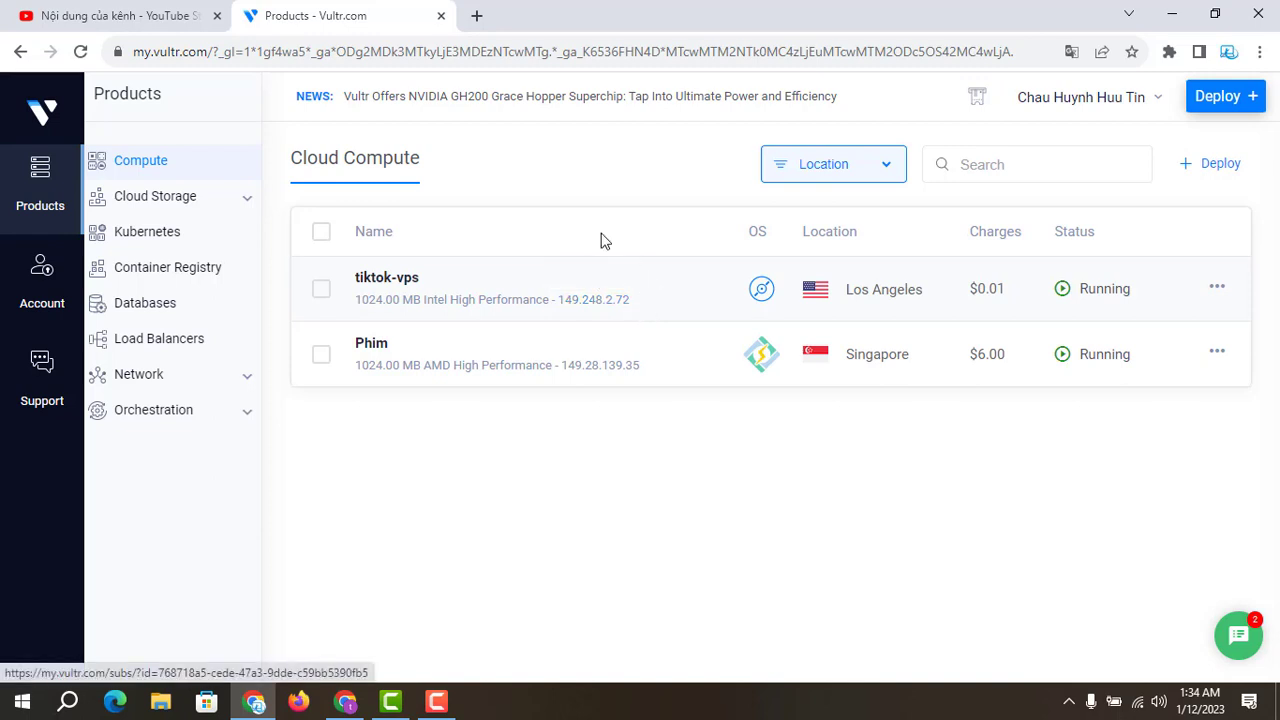
{"action": "left_click", "coordinate": [441, 15]}
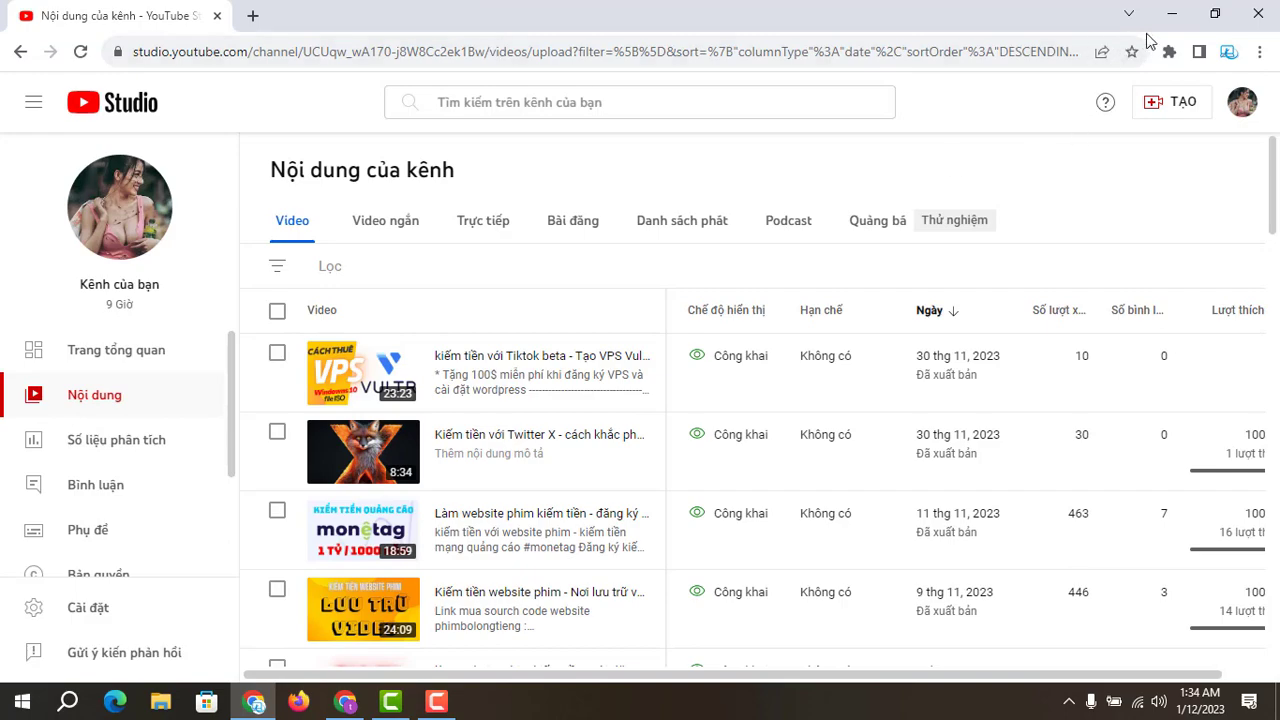
{"action": "left_click", "coordinate": [1261, 14]}
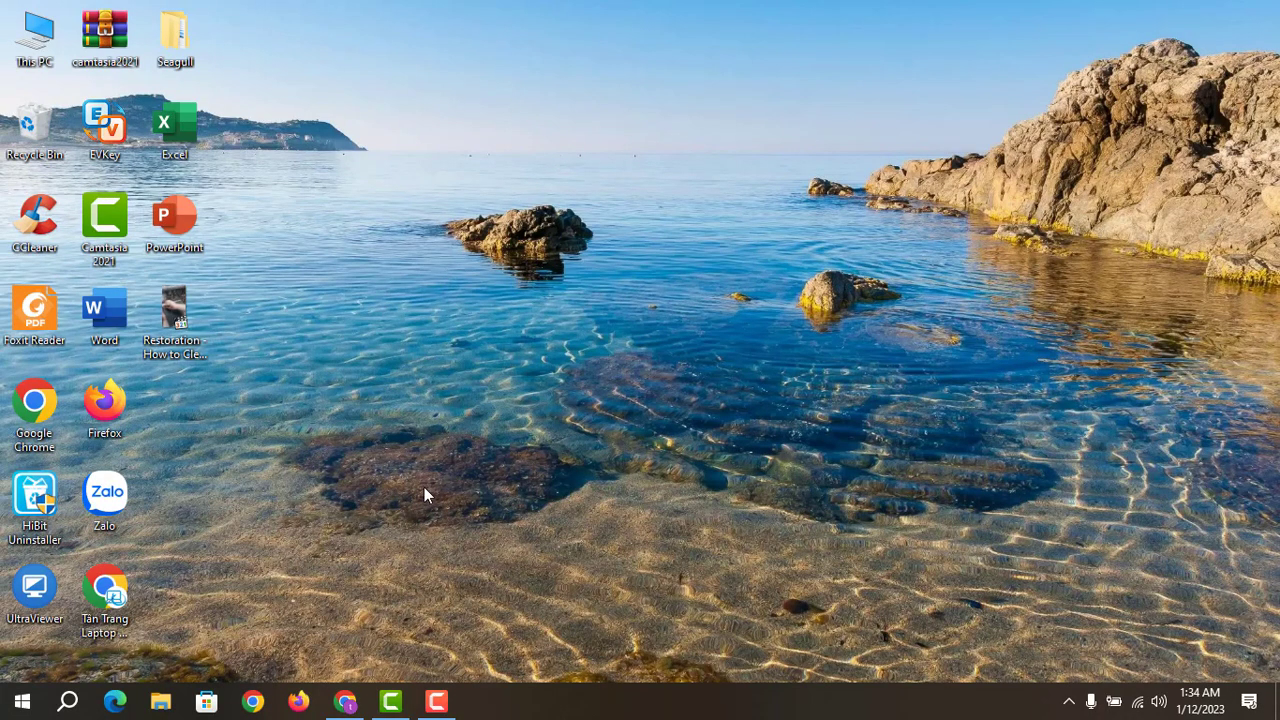
{"action": "left_click", "coordinate": [72, 700]}
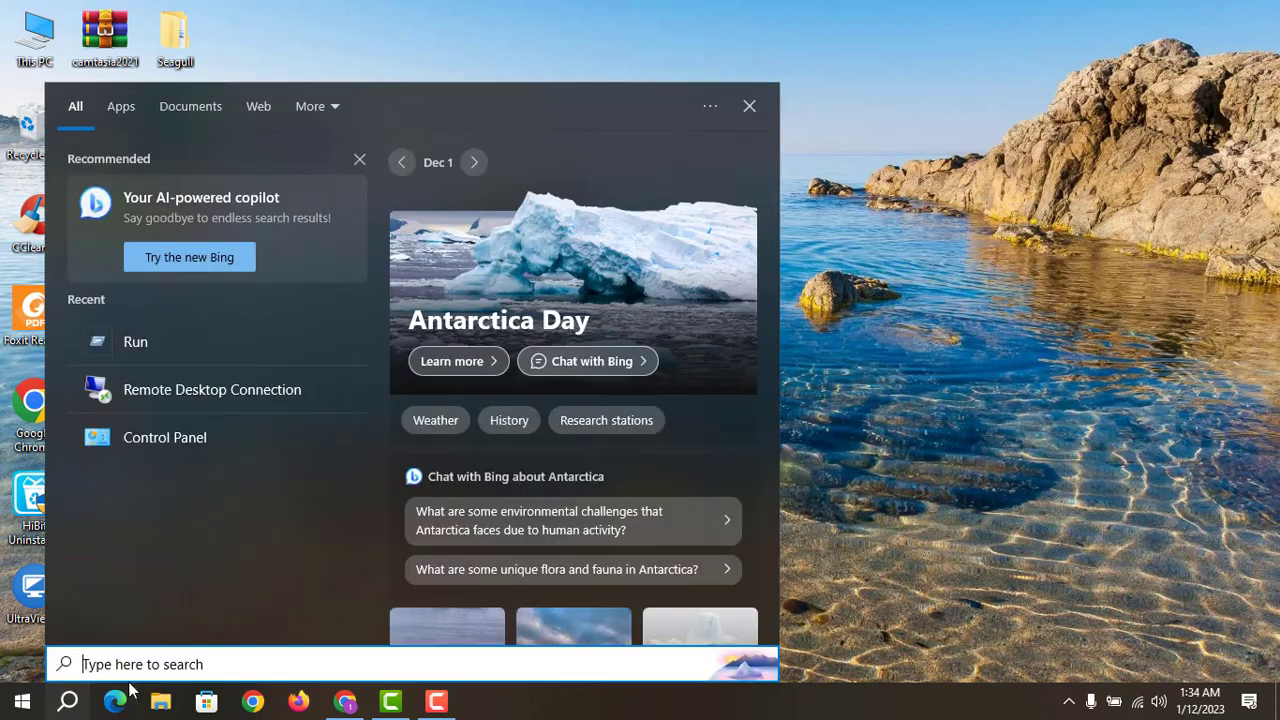
{"action": "type", "text": "remote"}
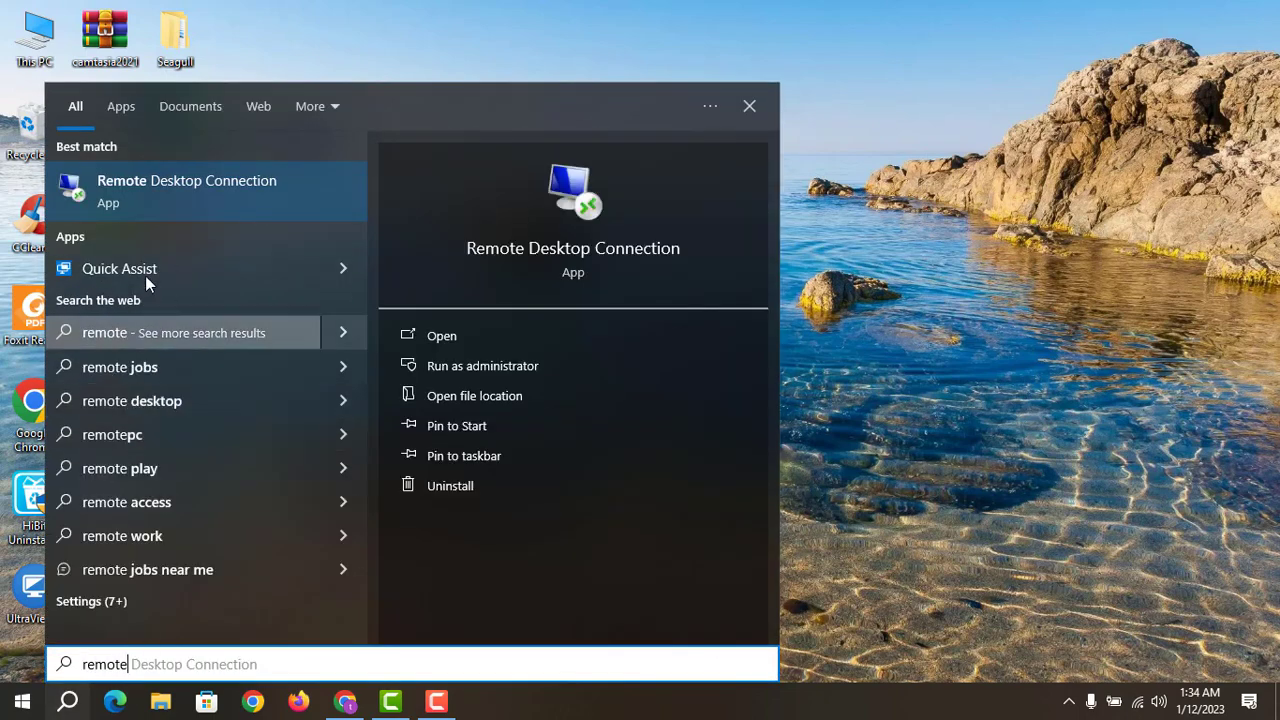
{"action": "left_click", "coordinate": [180, 199]}
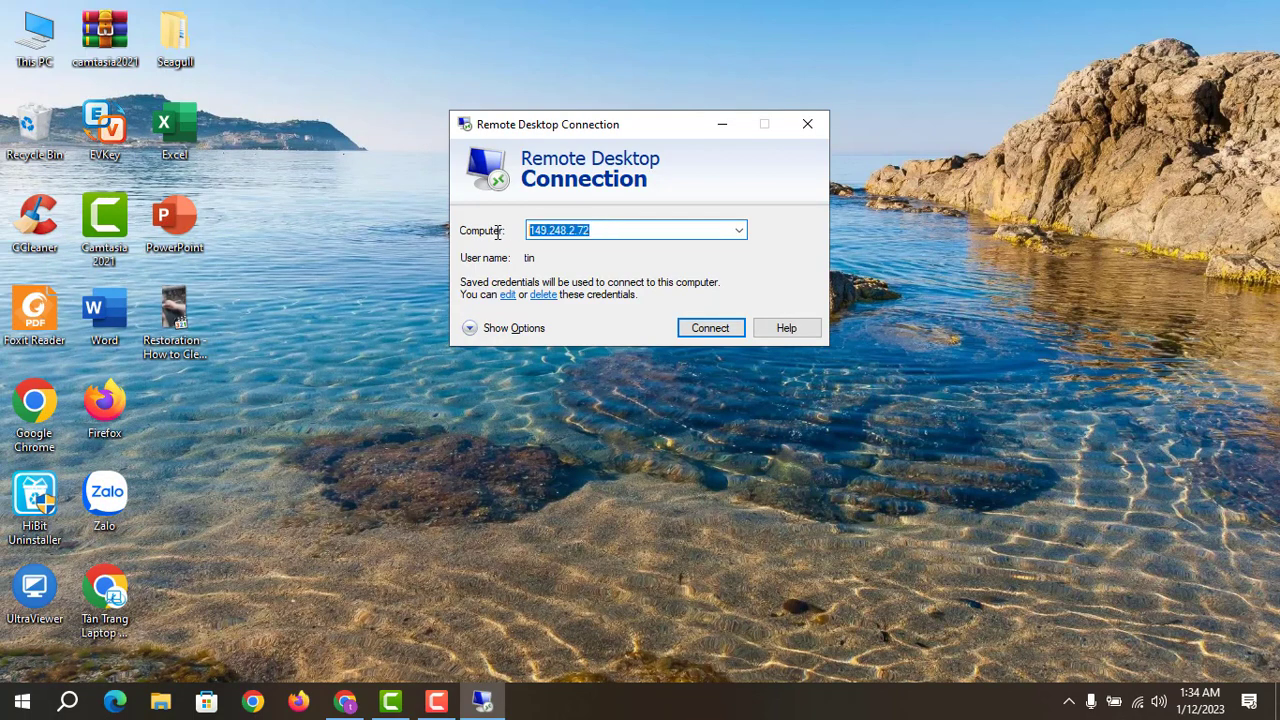
{"action": "key", "text": "BackSpace"}
{"action": "key", "text": "ctrl+v"}
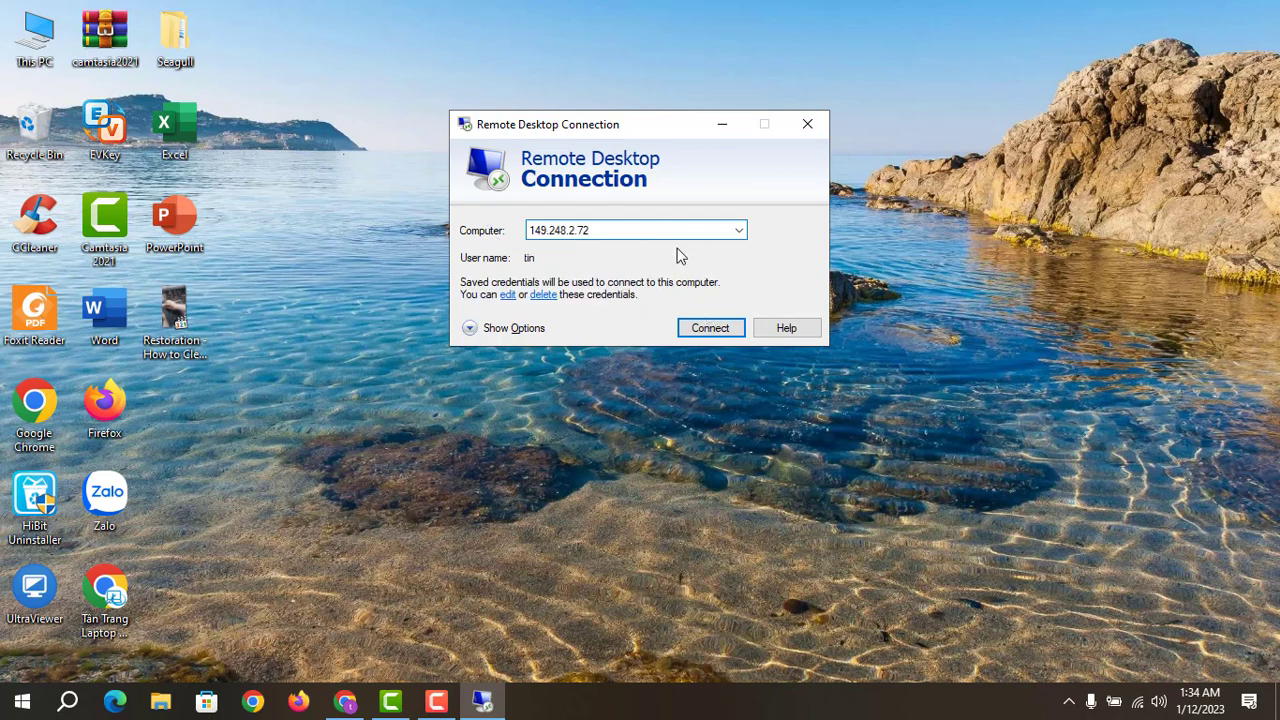
{"action": "left_click", "coordinate": [796, 127]}
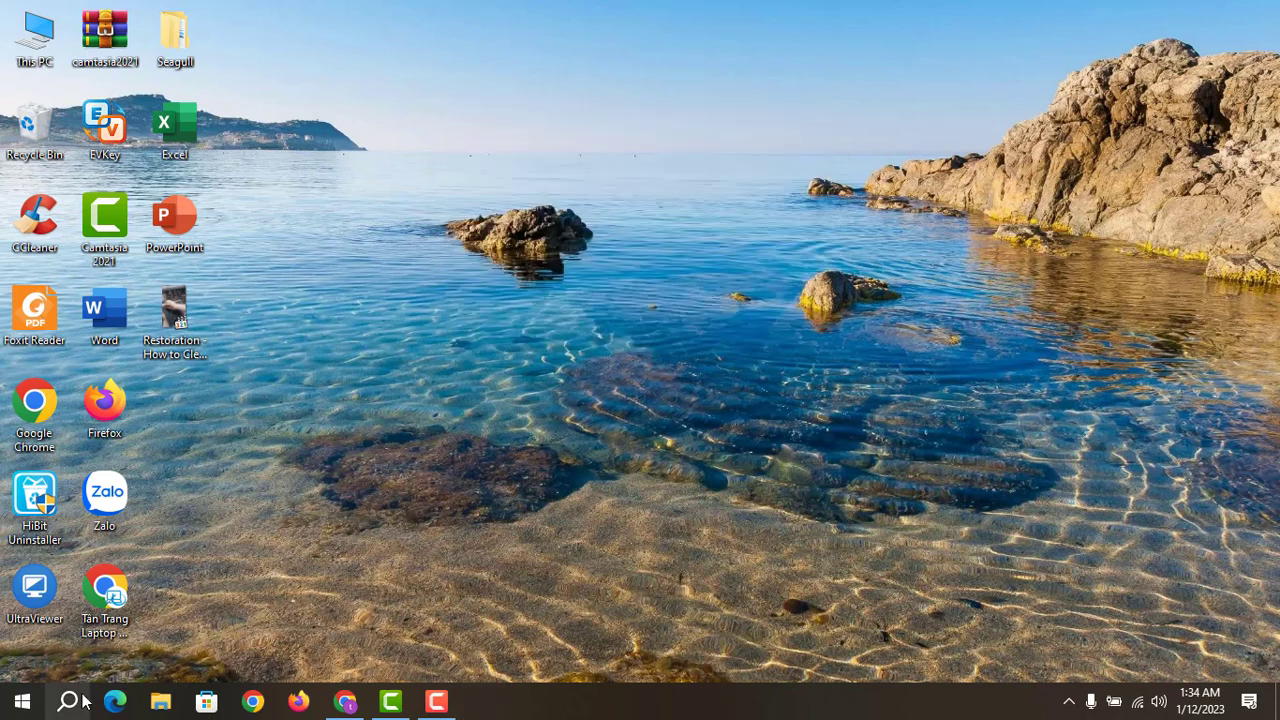
Step: Open Remote Desktop Connection on the local computer and connect to 149.248.2.72
{"action": "left_click", "coordinate": [67, 701]}
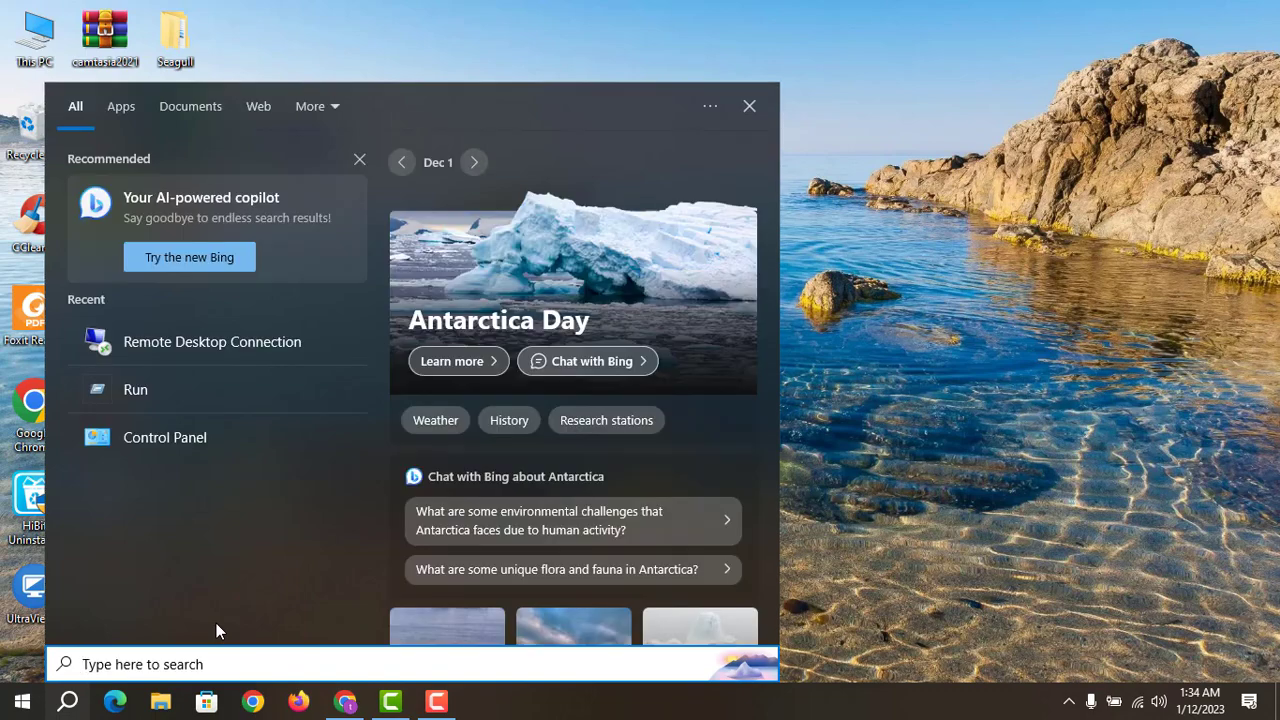
{"action": "left_click", "coordinate": [248, 330]}
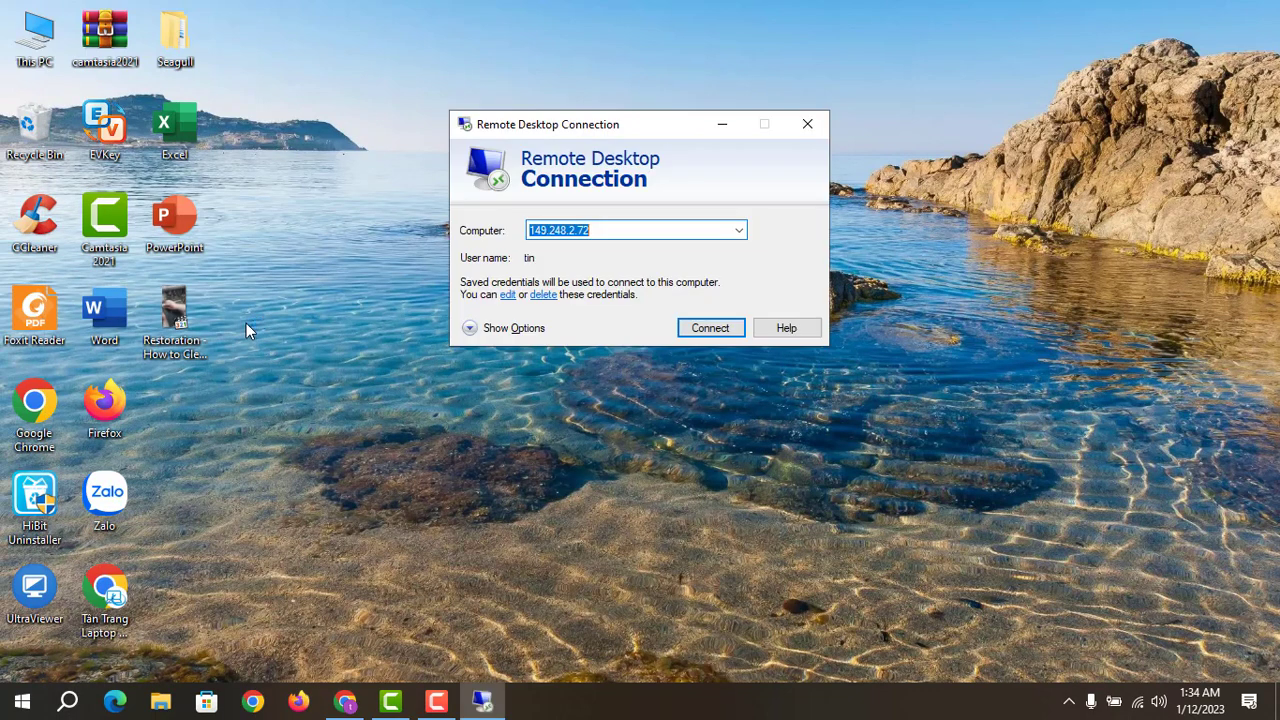
{"action": "left_click", "coordinate": [619, 230]}
{"action": "left_click", "coordinate": [703, 330]}
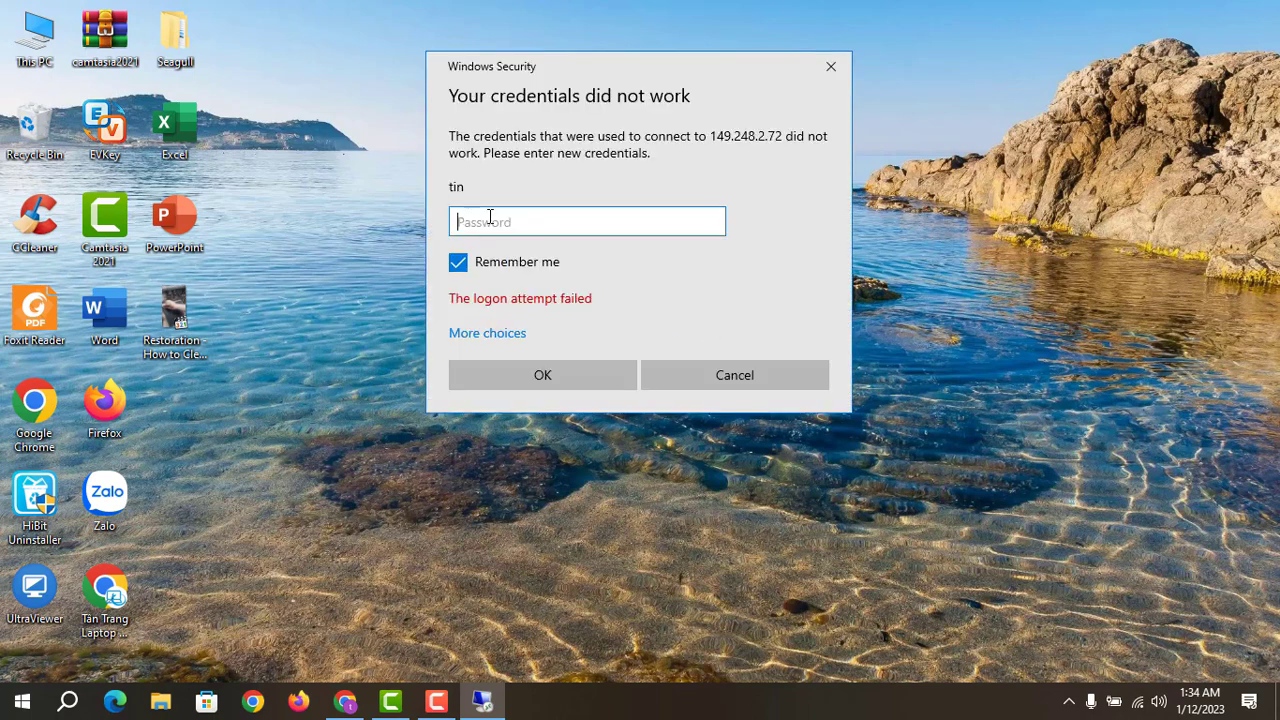
Step: Log on with the account password and accept the remote computer's certificate, choosing not to be asked again for this computer
{"action": "type", "text": "••"}
{"action": "key", "text": "BackSpace"}
{"action": "key", "text": "BackSpace"}
{"action": "key", "text": "BackSpace"}
{"action": "type", "text": "•••"}
{"action": "left_click", "coordinate": [518, 375]}
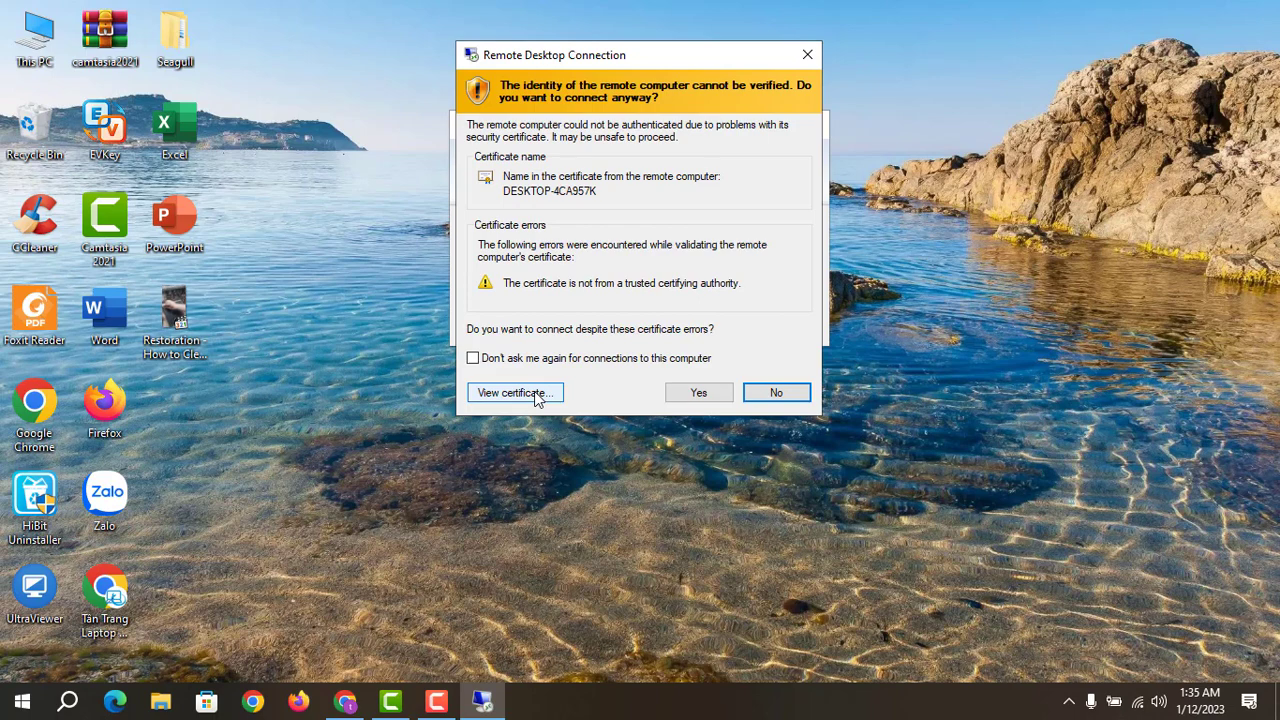
{"action": "left_click", "coordinate": [490, 364]}
{"action": "left_click", "coordinate": [690, 394]}
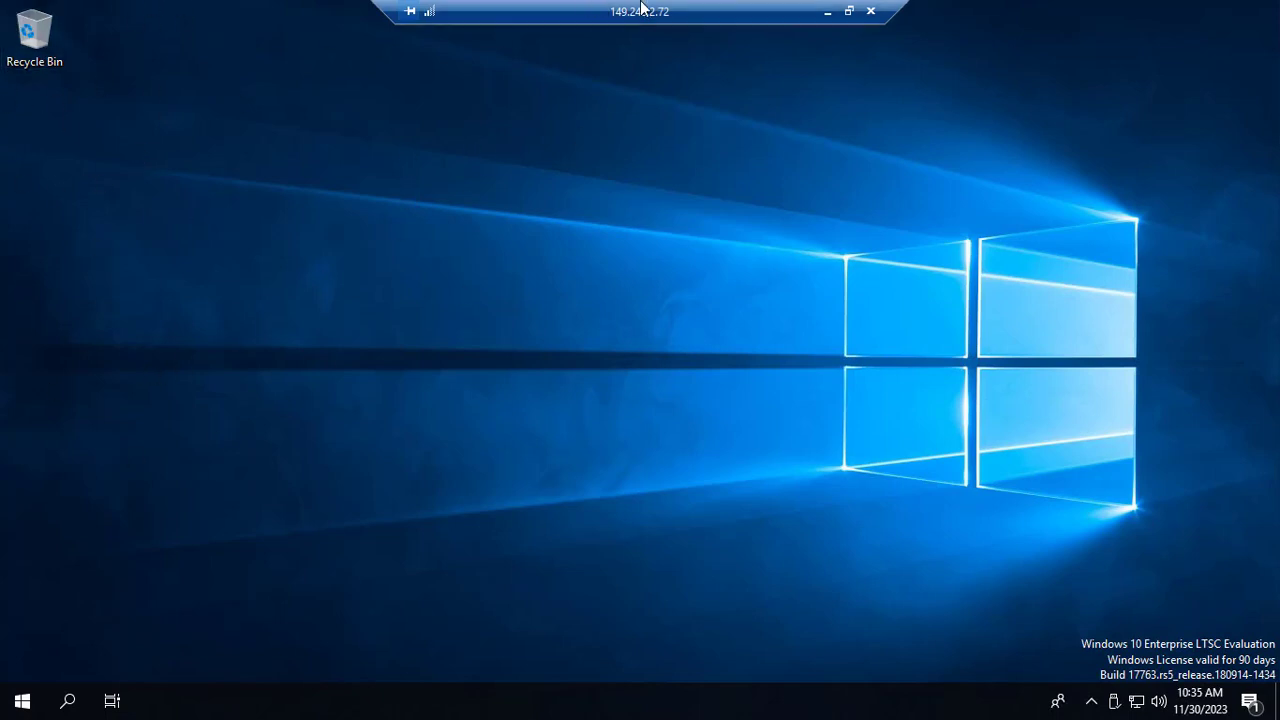
{"action": "left_click", "coordinate": [849, 11]}
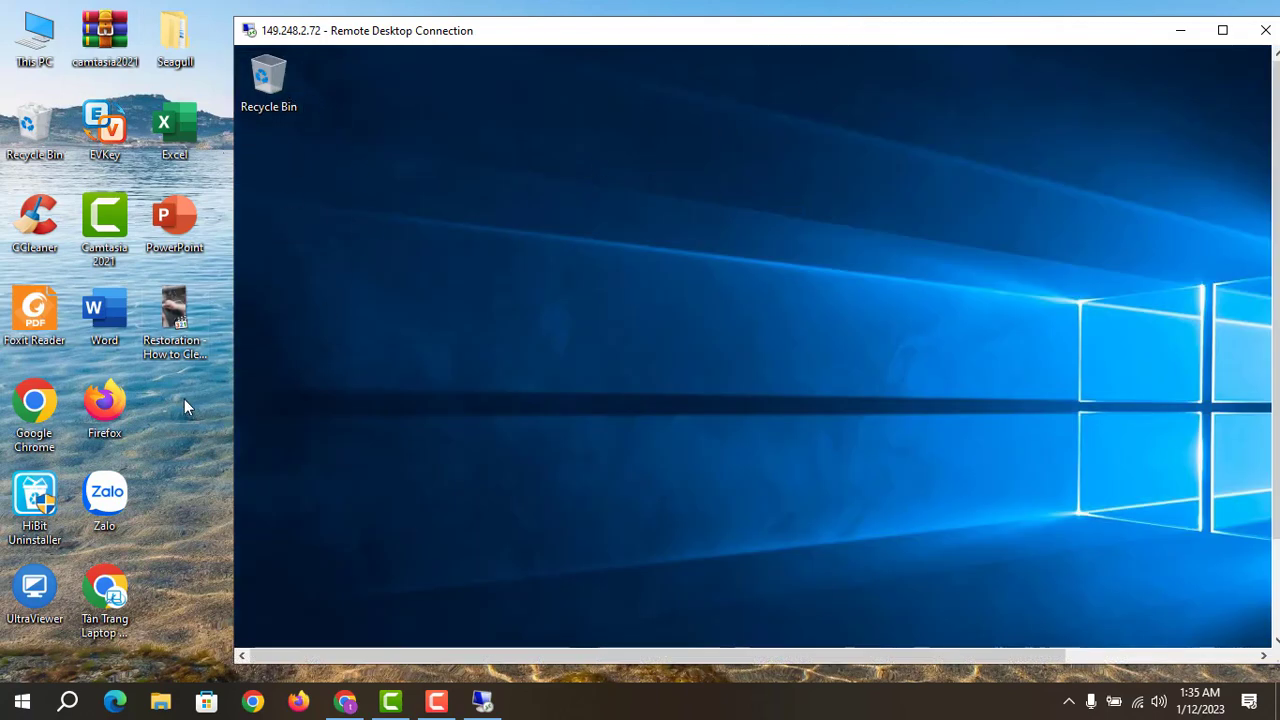
{"action": "left_click", "coordinate": [1222, 31]}
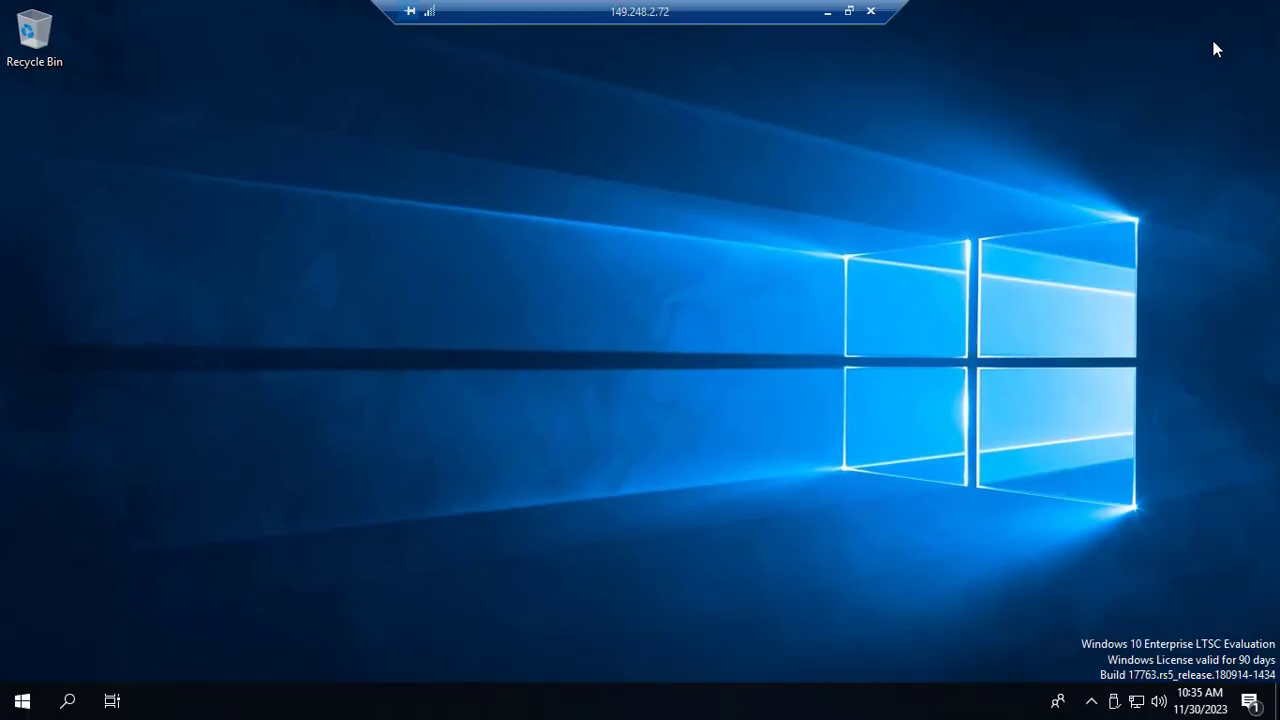
{"action": "left_click", "coordinate": [86, 707]}
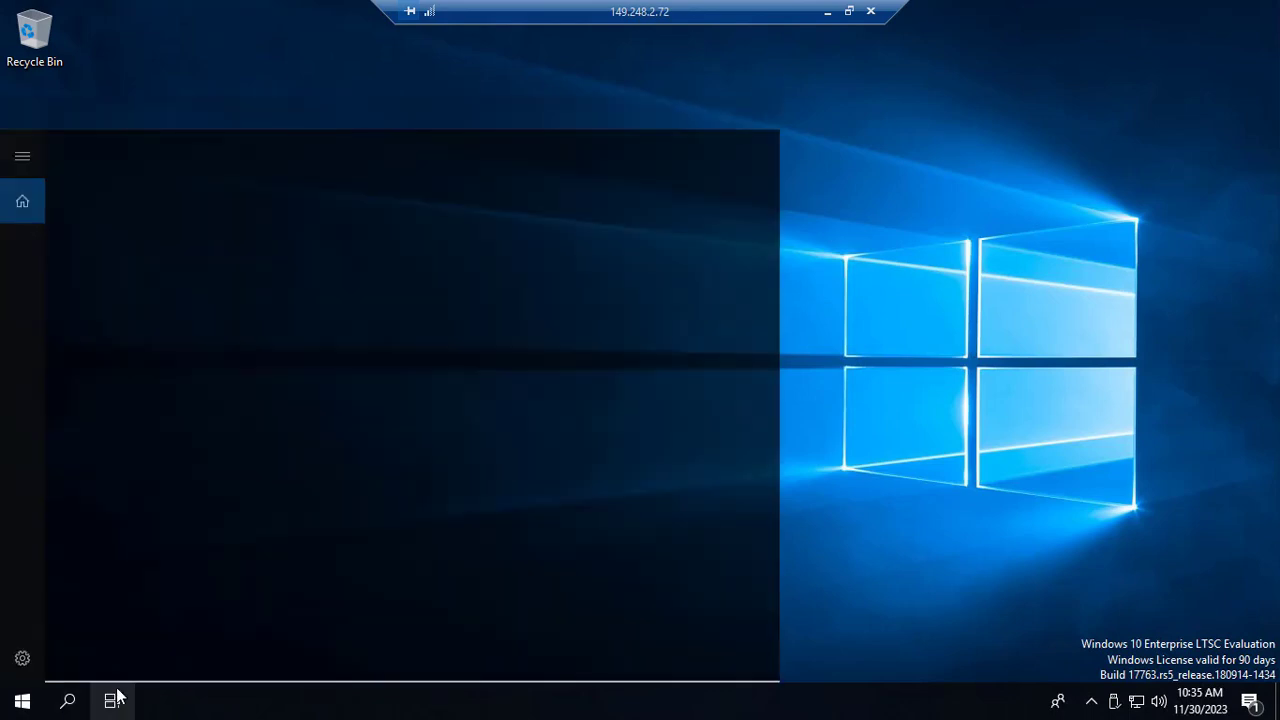
{"action": "type", "text": "e"}
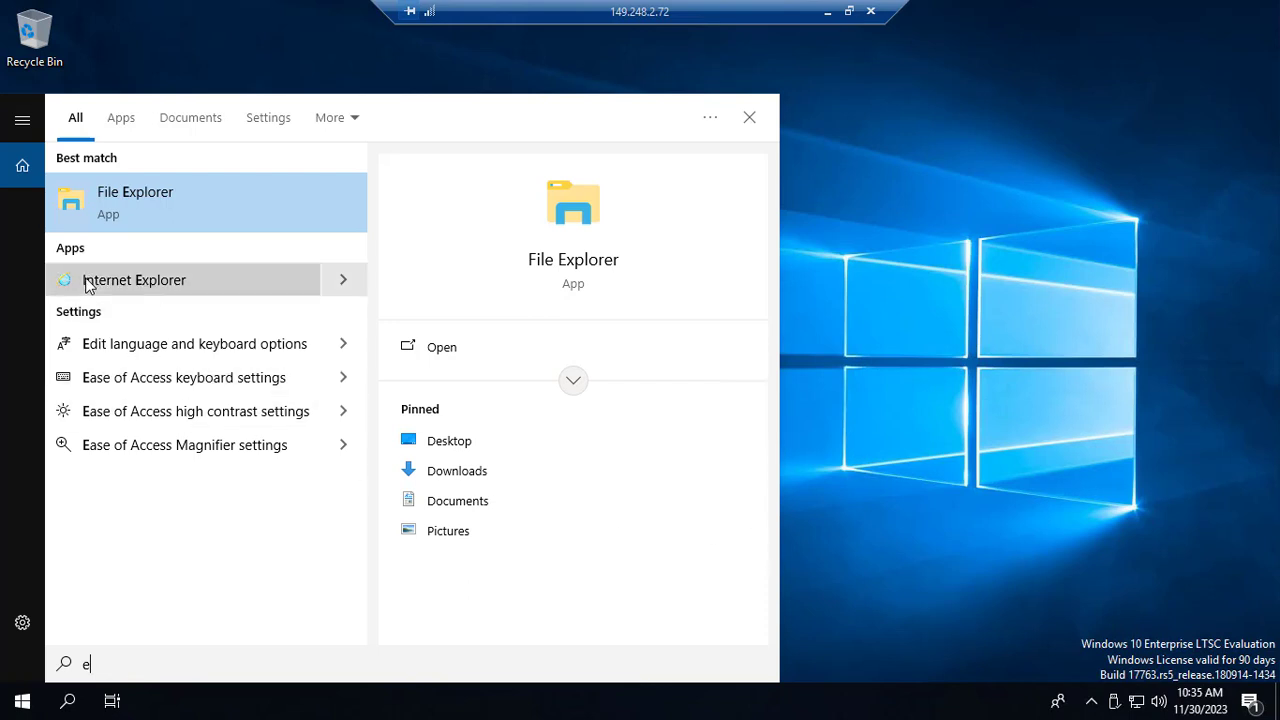
{"action": "left_click", "coordinate": [750, 118]}
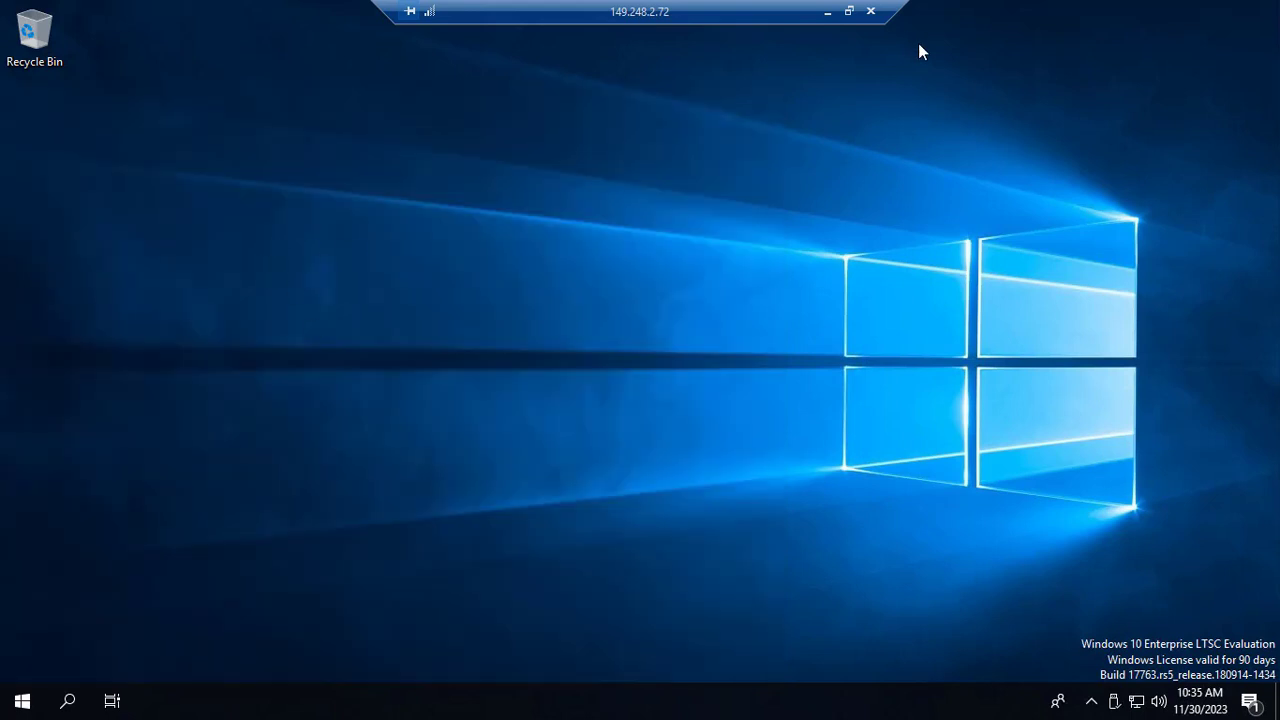
Step: Copy ChromeSetup from the local New Volume (F:) and paste it onto the remote computer's desktop
{"action": "left_click", "coordinate": [849, 11]}
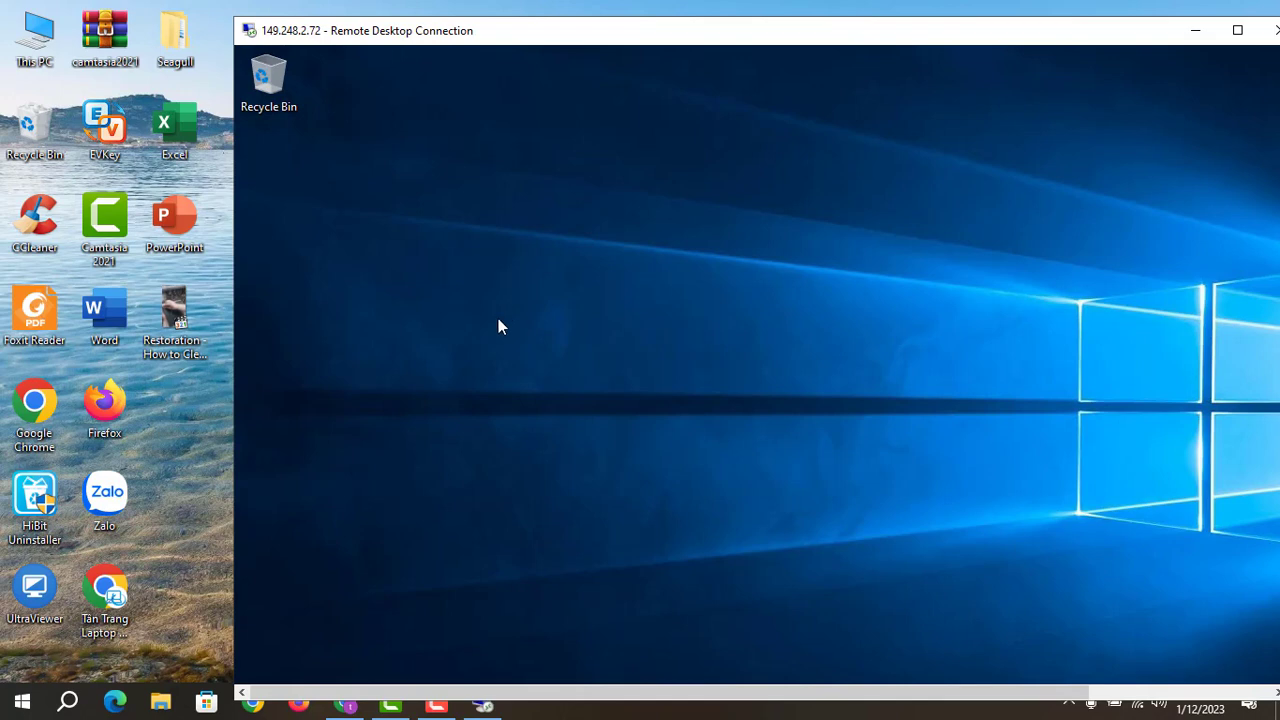
{"action": "left_click", "coordinate": [160, 706]}
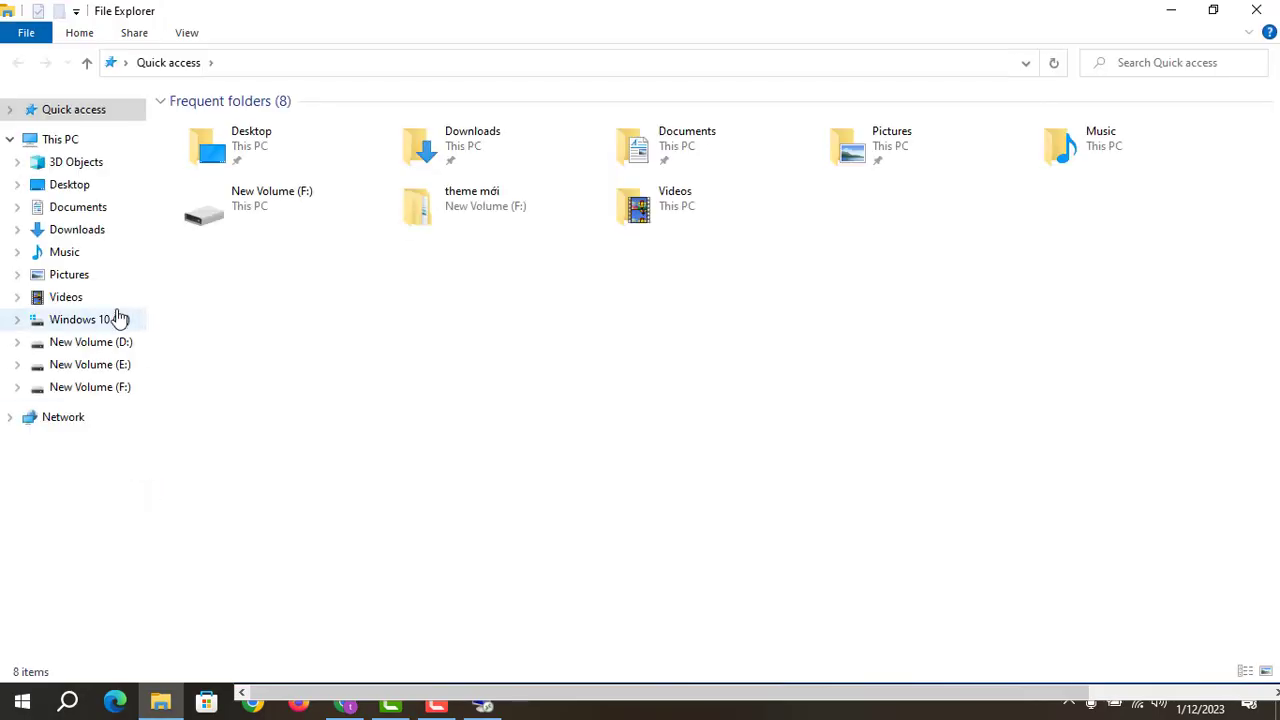
{"action": "left_click", "coordinate": [1168, 10]}
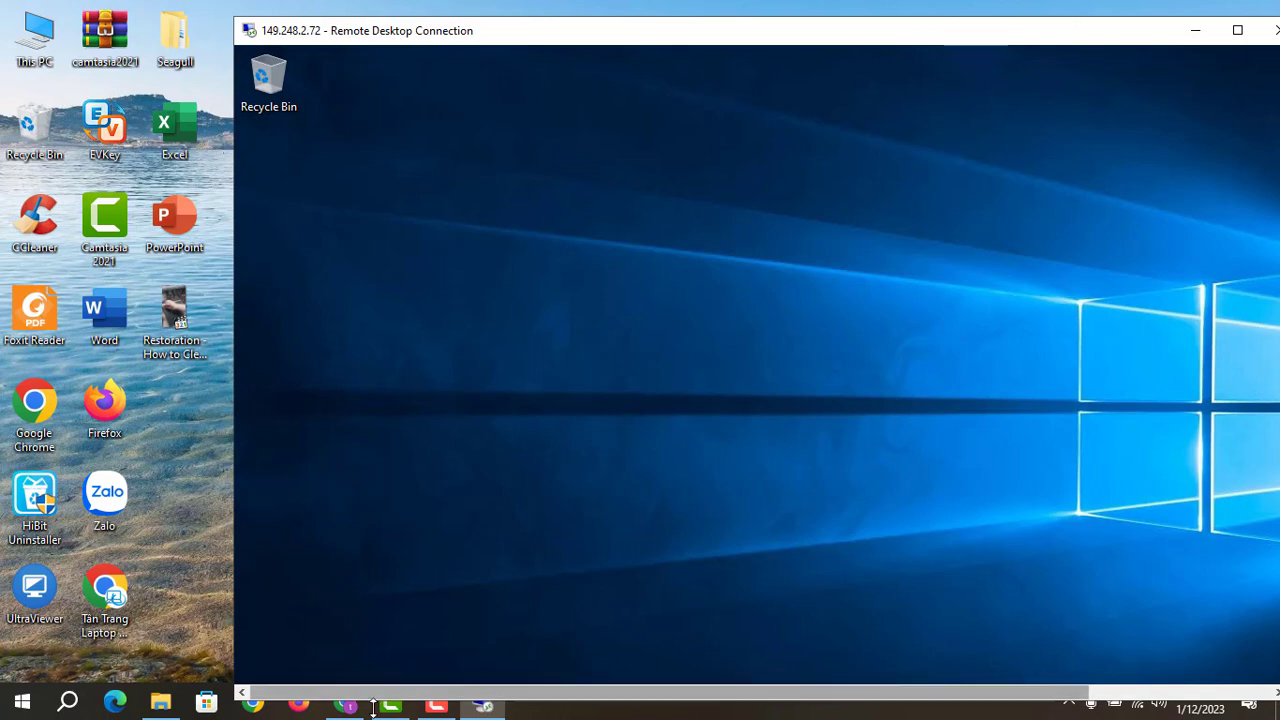
{"action": "left_click", "coordinate": [161, 703]}
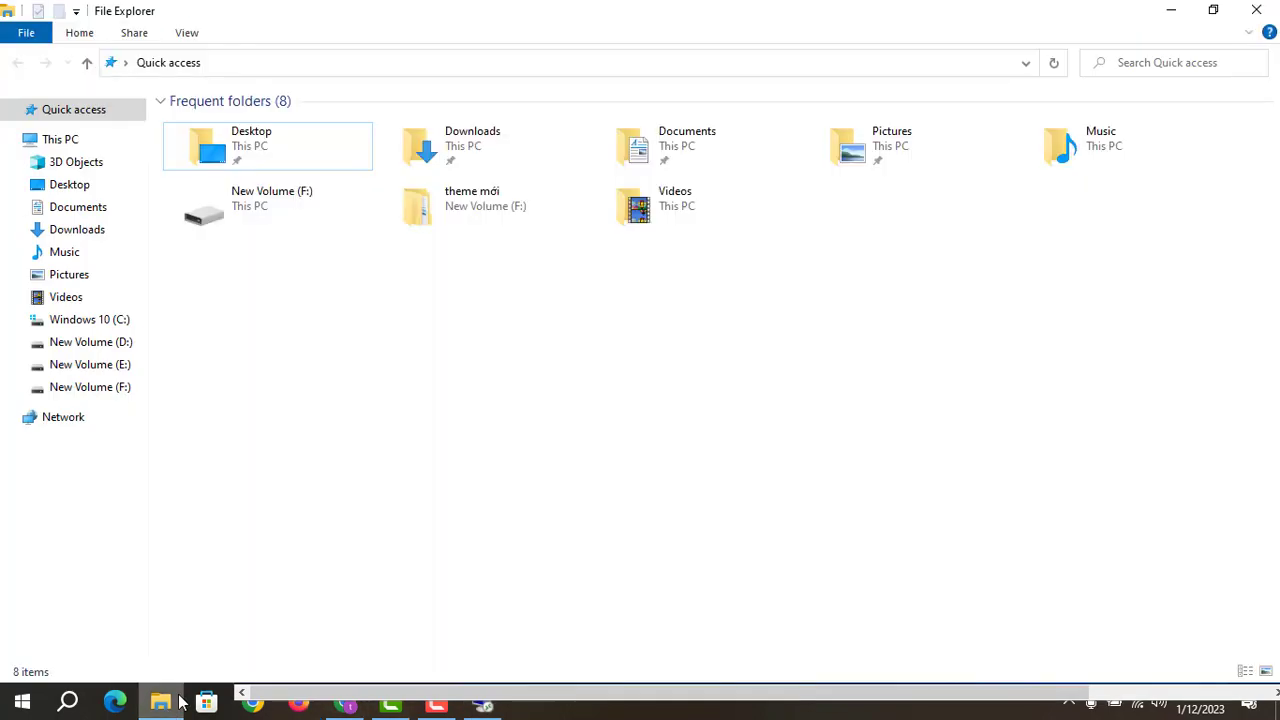
{"action": "left_click", "coordinate": [100, 388]}
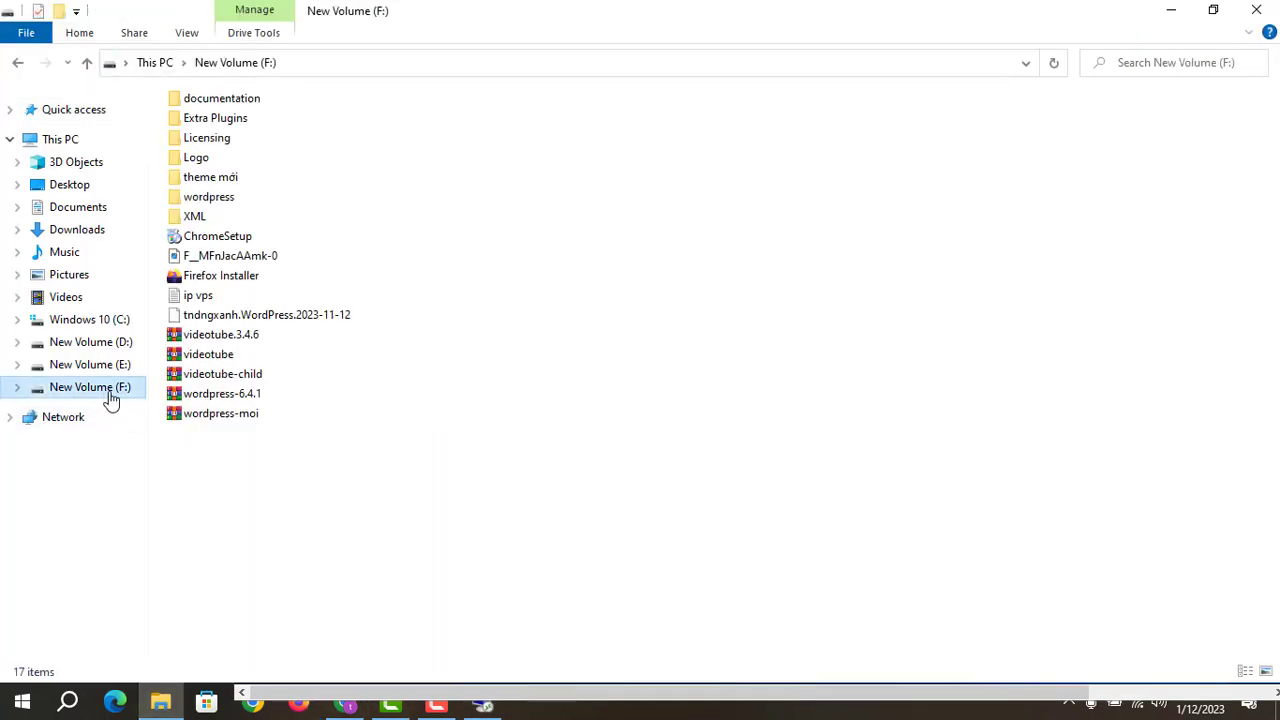
{"action": "right_click", "coordinate": [192, 238]}
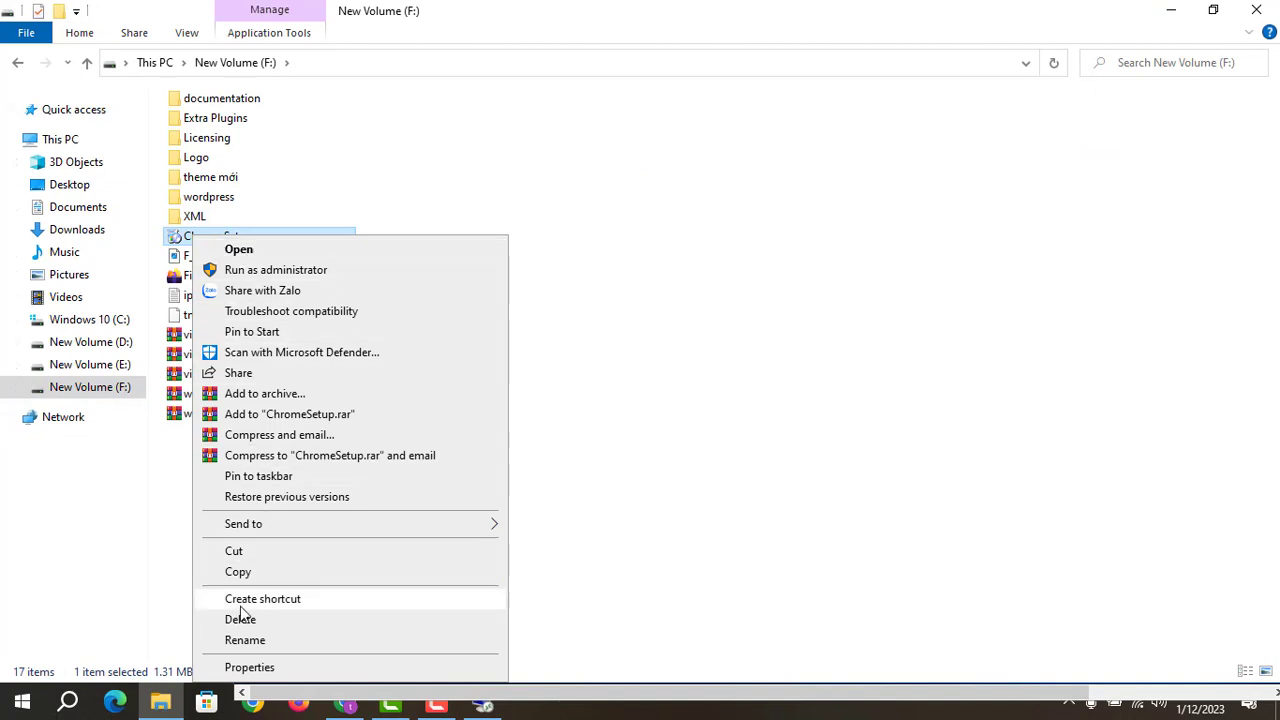
{"action": "left_click", "coordinate": [245, 571]}
{"action": "left_click", "coordinate": [483, 705]}
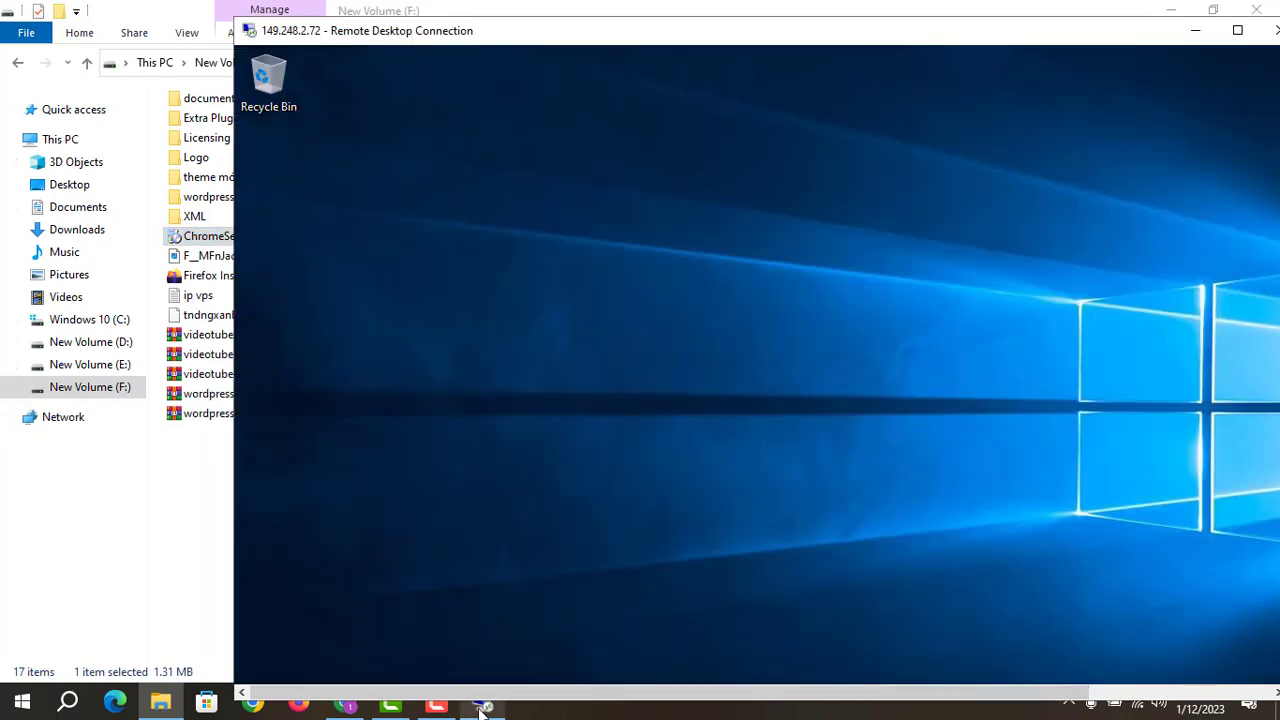
{"action": "right_click", "coordinate": [528, 363]}
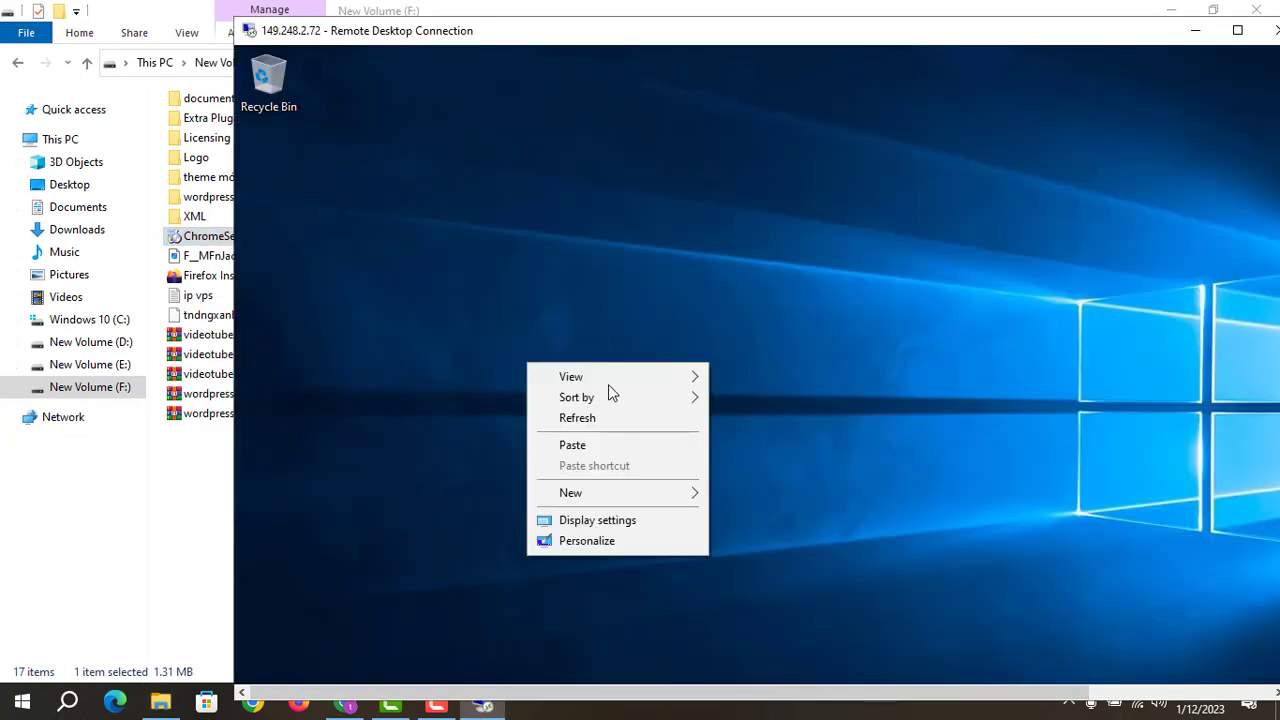
{"action": "left_click", "coordinate": [574, 446]}
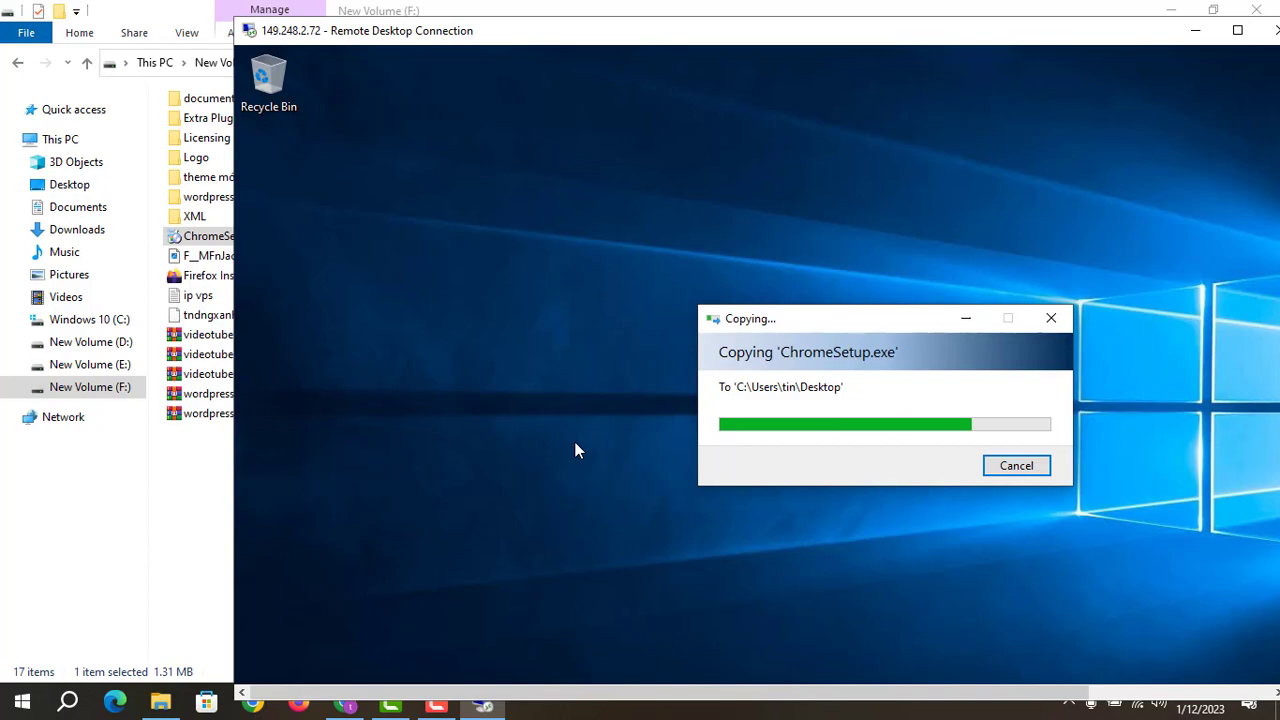
Step: Move ChromeSetup below the Recycle Bin on the full-screen remote desktop, then run it and allow it to make changes
{"action": "left_click", "coordinate": [1236, 33]}
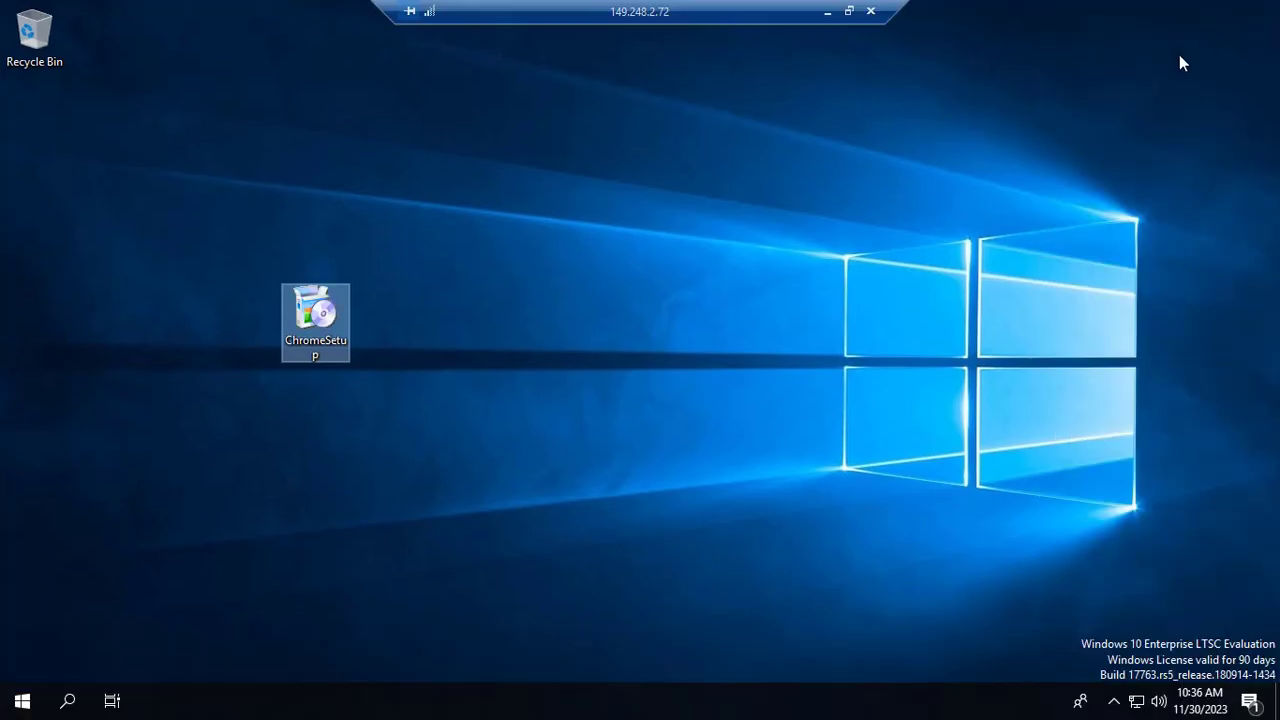
{"action": "left_click_drag", "start_coordinate": [345, 330], "coordinate": [44, 125]}
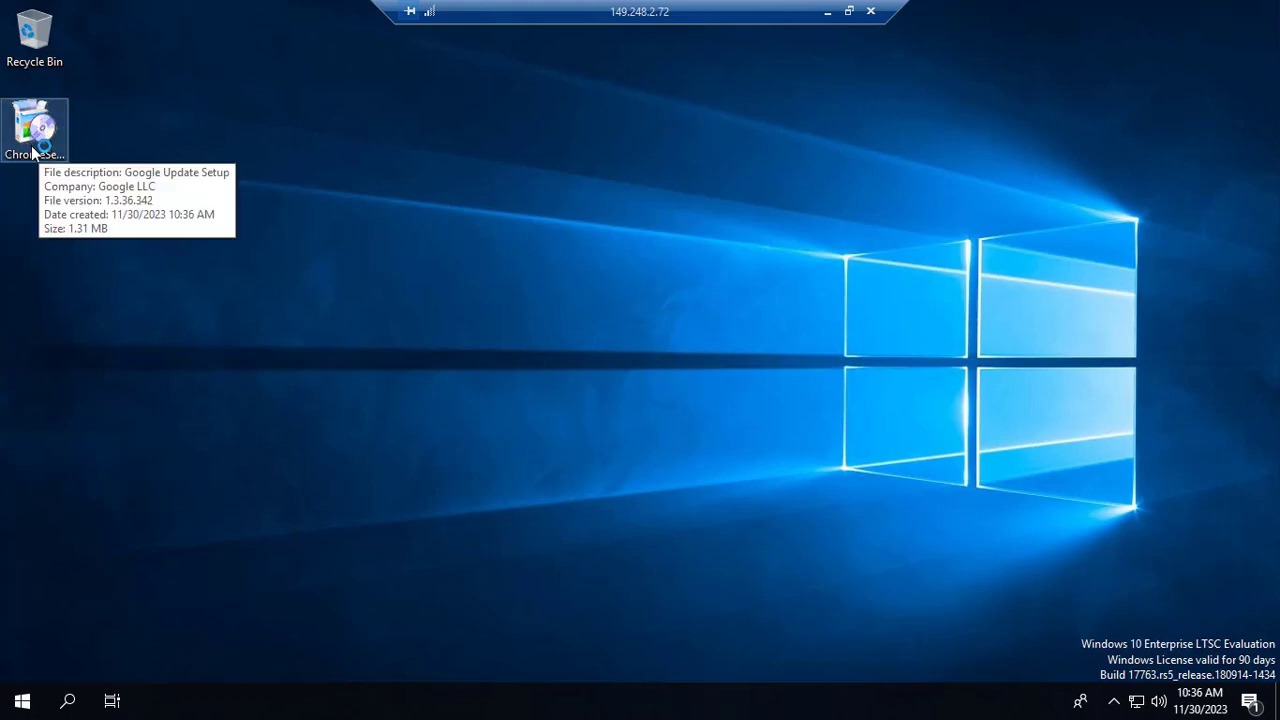
{"action": "double_click", "coordinate": [31, 145]}
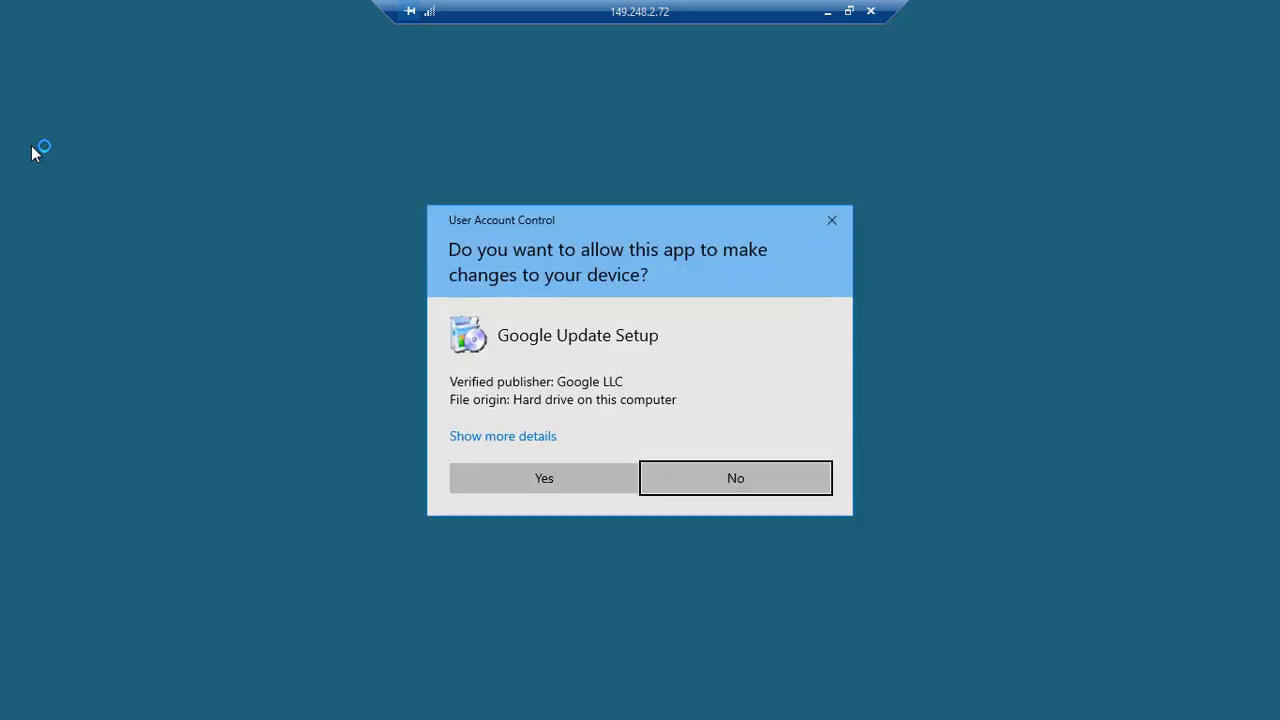
{"action": "left_click", "coordinate": [540, 480]}
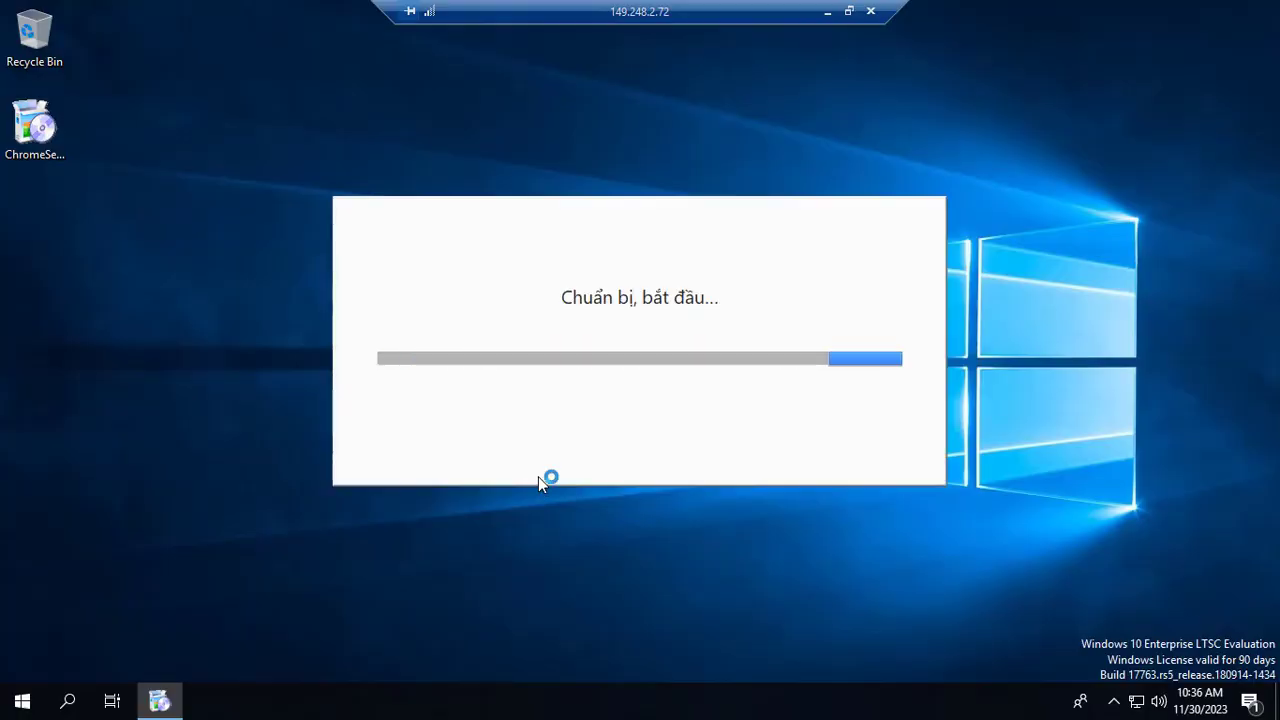
Step: Close the local File Explorer window and return the remote session to full screen
{"action": "left_click", "coordinate": [848, 11]}
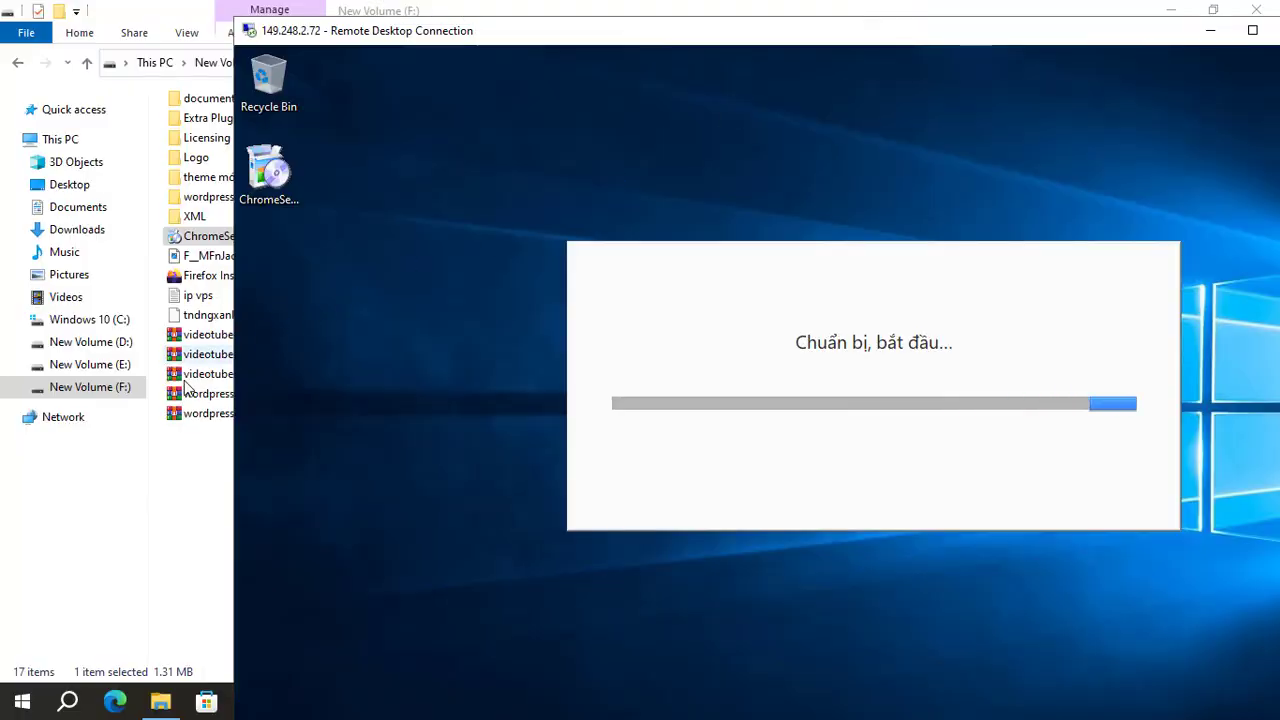
{"action": "left_click", "coordinate": [97, 458]}
{"action": "left_click", "coordinate": [1256, 10]}
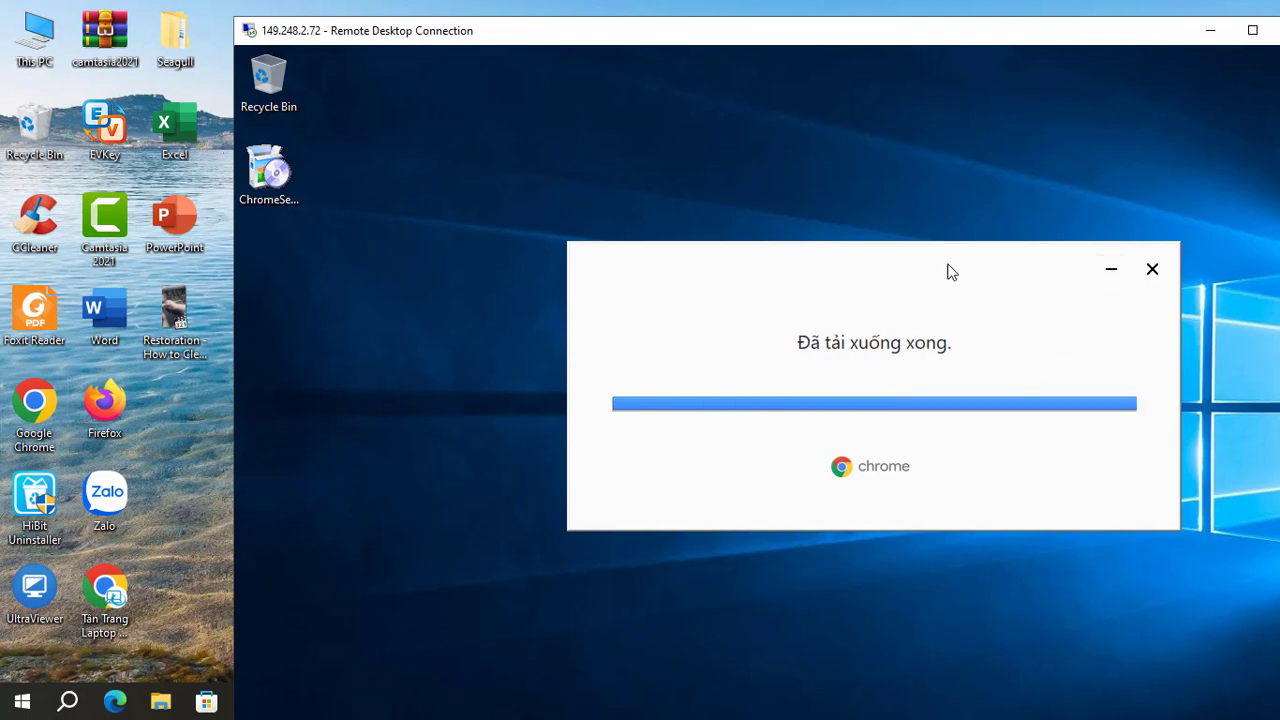
{"action": "left_click", "coordinate": [1252, 30]}
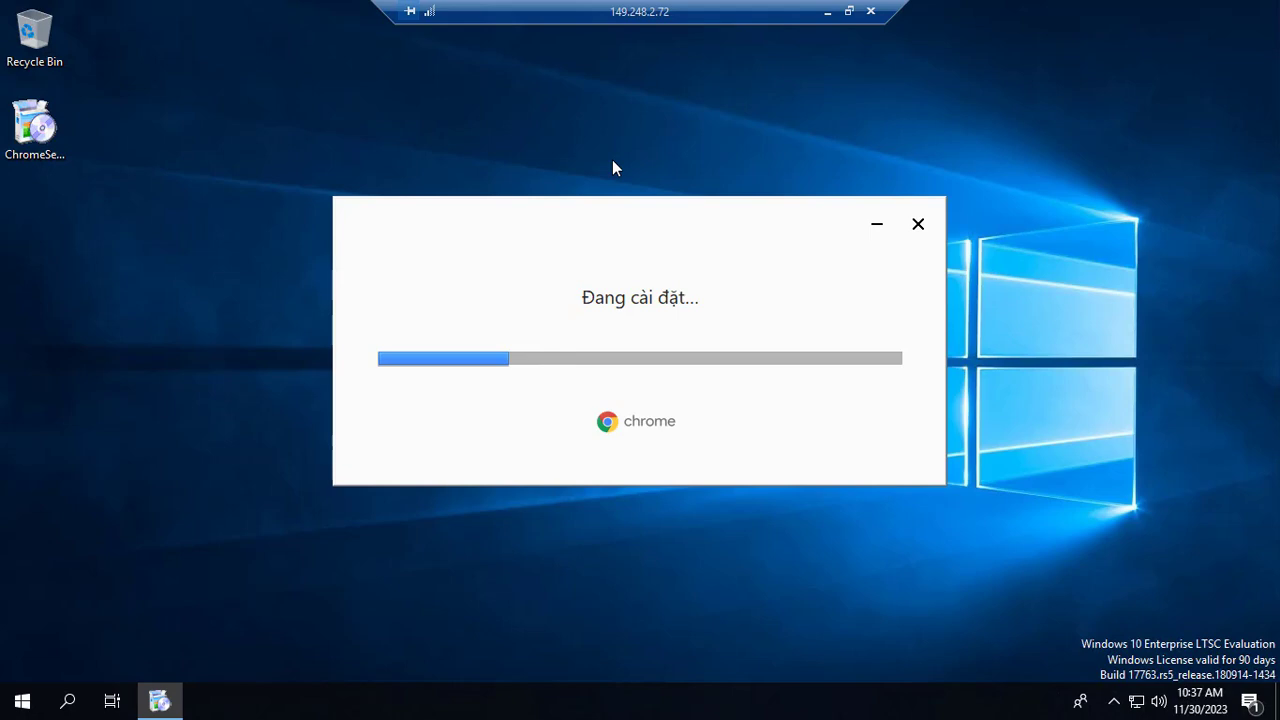
Step: Reposition the windowed remote session, return it to full screen, and open the installed Google Chrome from the remote desktop
{"action": "left_click", "coordinate": [848, 11]}
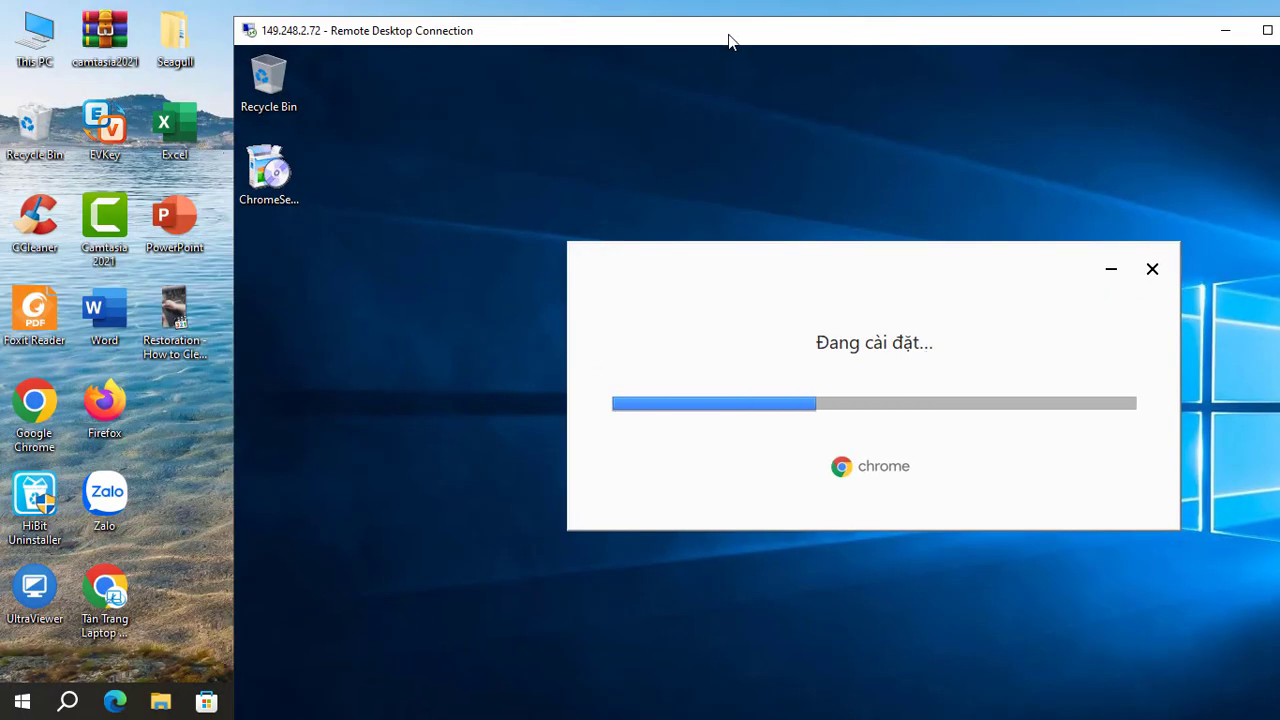
{"action": "left_click_drag", "start_coordinate": [728, 40], "coordinate": [748, 3]}
{"action": "left_click", "coordinate": [848, 11]}
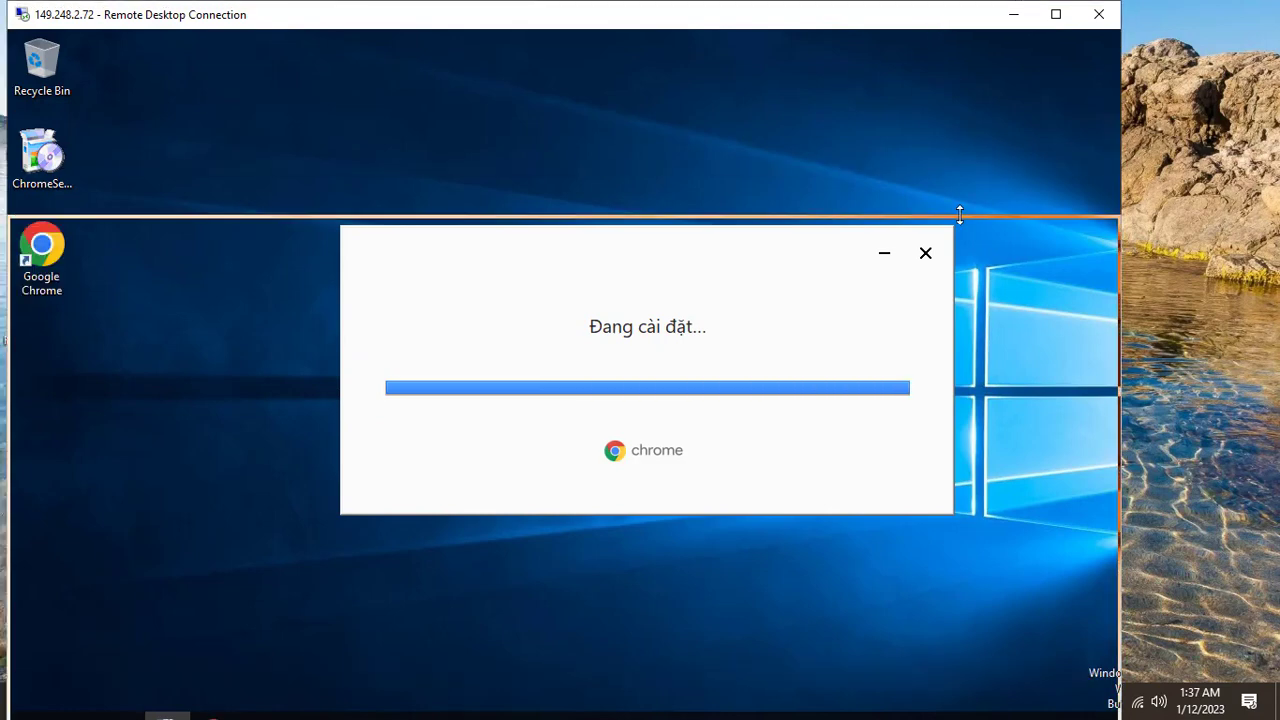
{"action": "left_click", "coordinate": [1056, 14]}
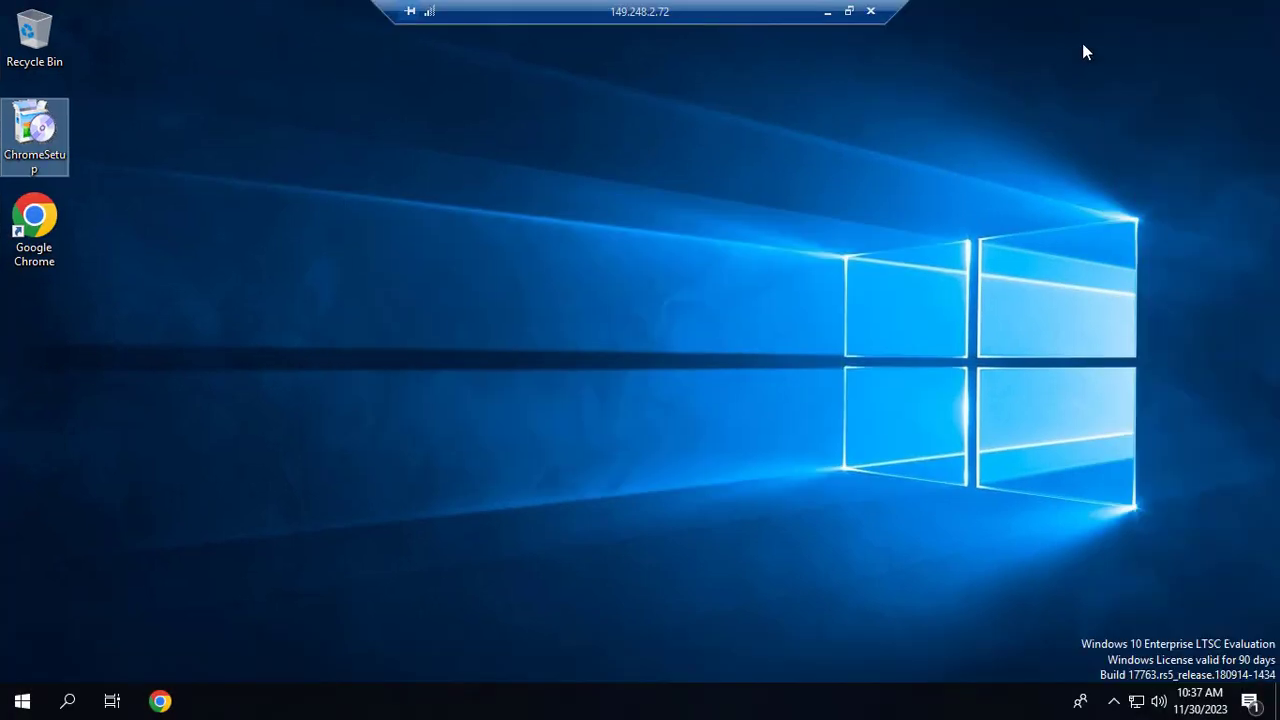
{"action": "double_click", "coordinate": [36, 244]}
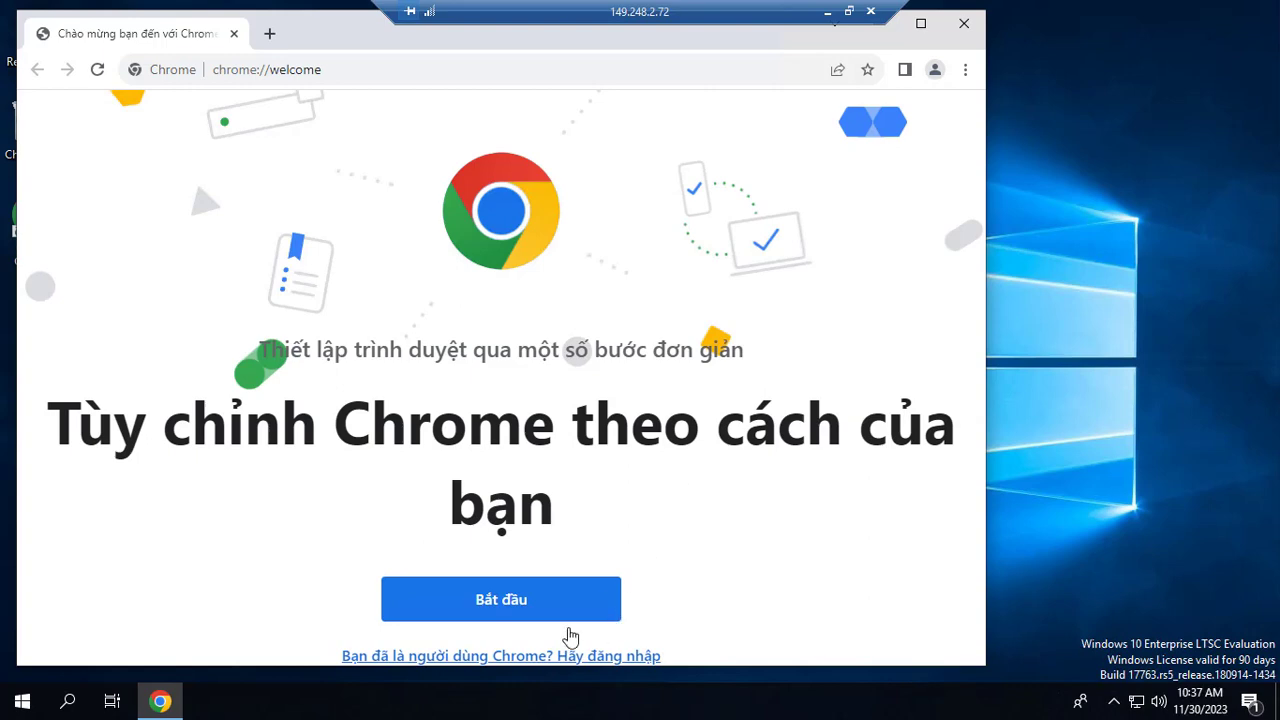
Step: Start Chrome's welcome setup on the remote computer and maximize the browser window
{"action": "left_click", "coordinate": [508, 601]}
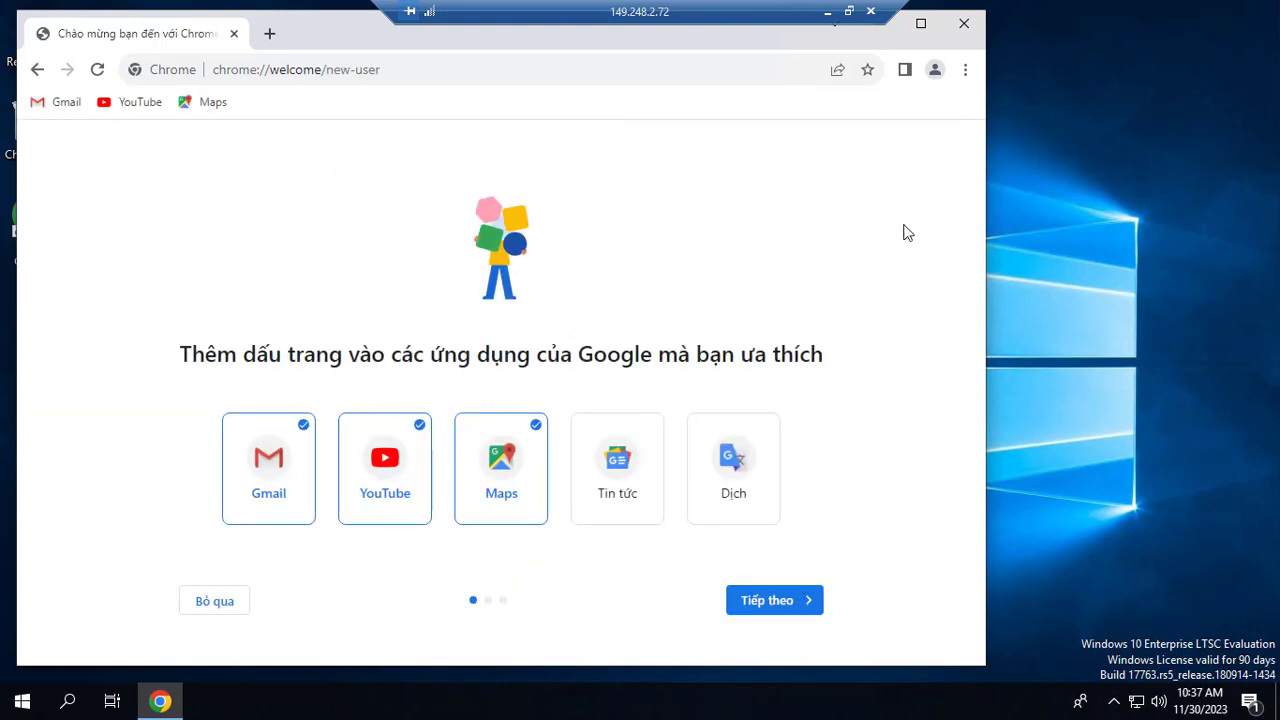
{"action": "left_click", "coordinate": [921, 24]}
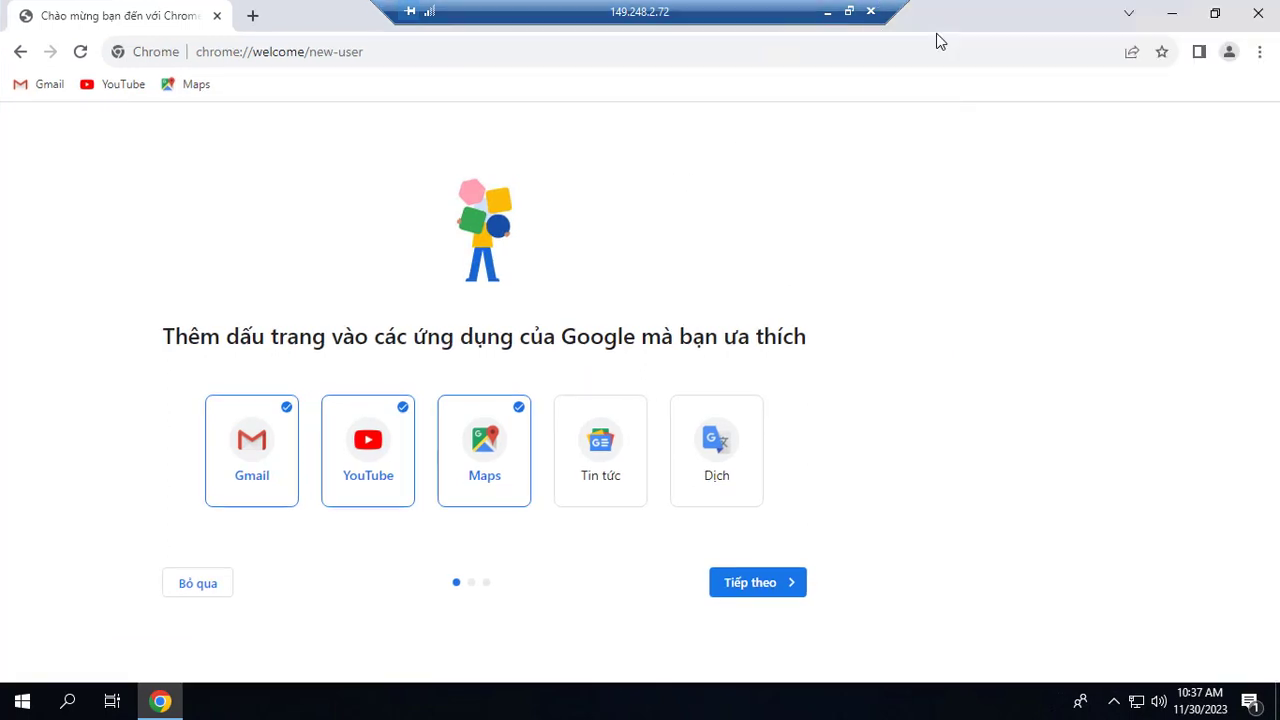
{"action": "left_click", "coordinate": [340, 54]}
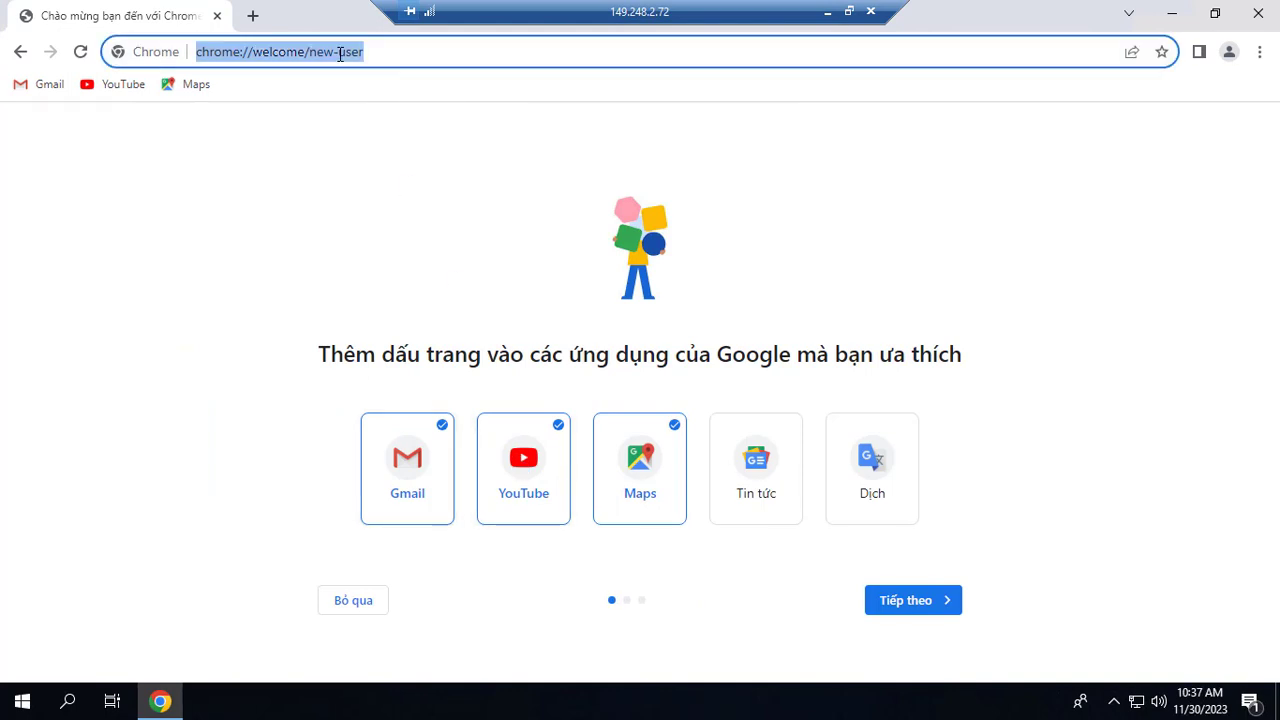
Step: Minimize the remote session and open Chrome on the local computer with the Cá nhân 1 profile
{"action": "left_click", "coordinate": [848, 12]}
{"action": "left_click", "coordinate": [1028, 14]}
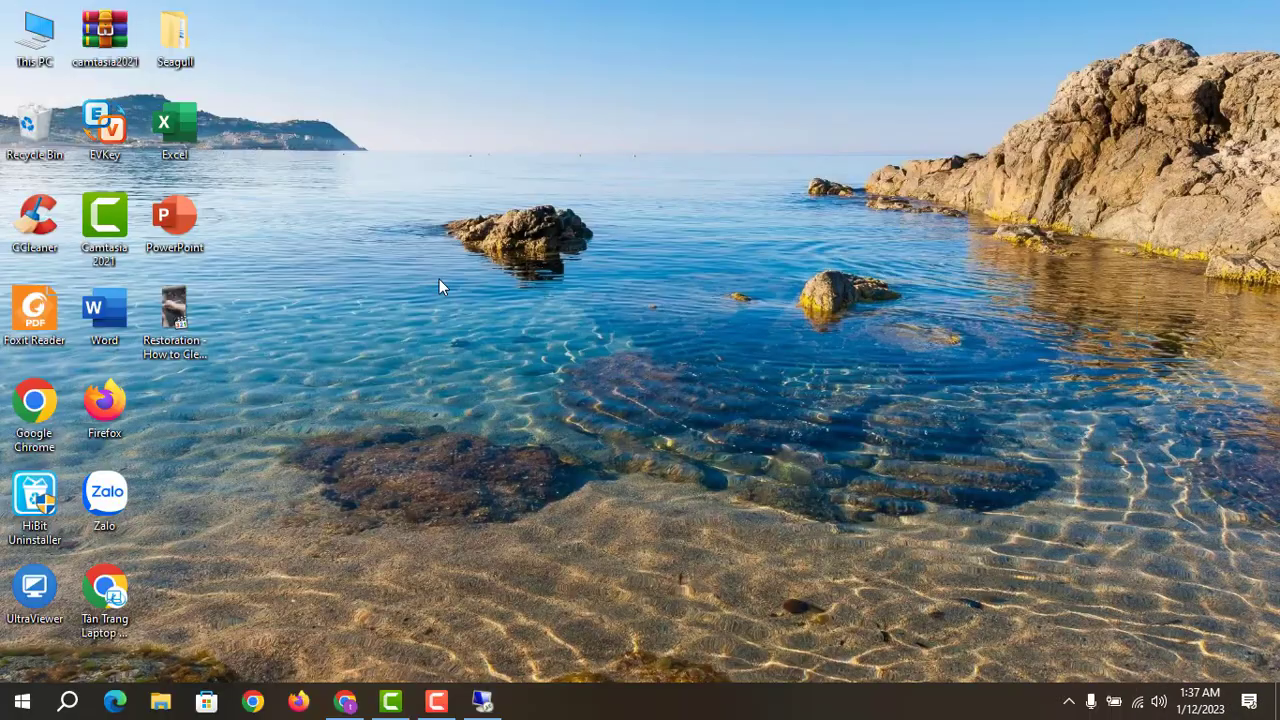
{"action": "left_click", "coordinate": [252, 701]}
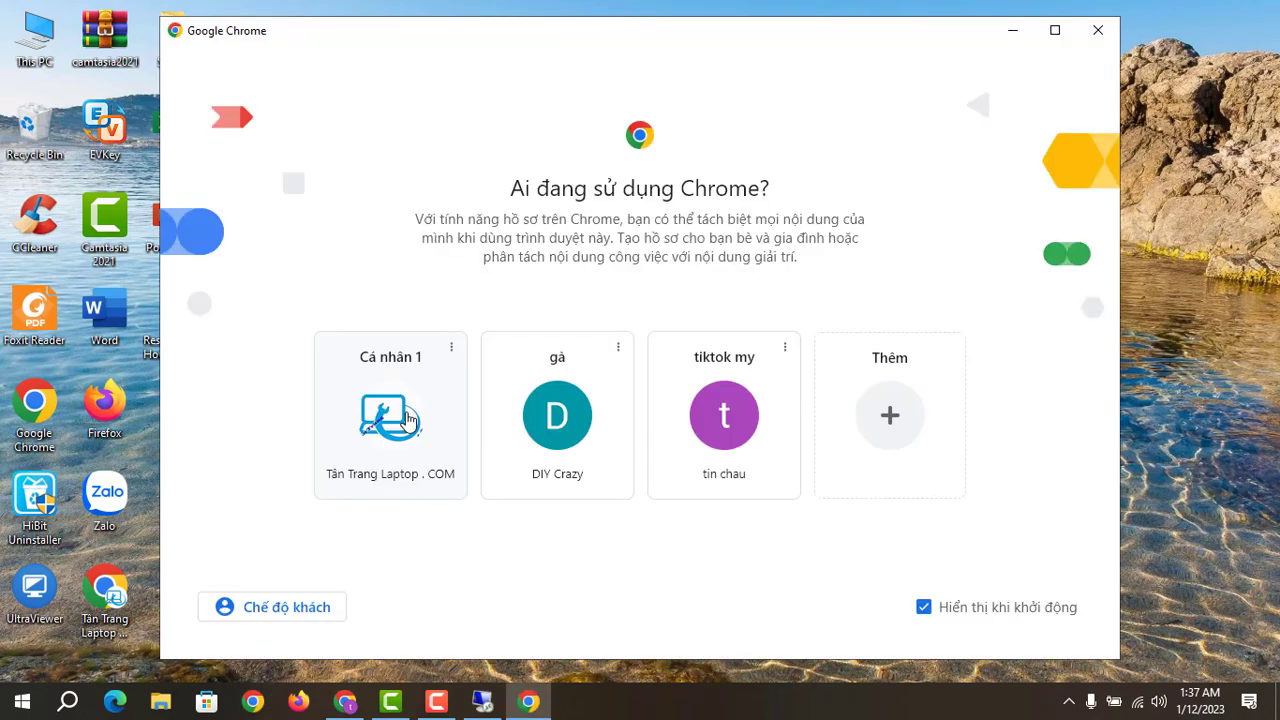
{"action": "left_click", "coordinate": [452, 345]}
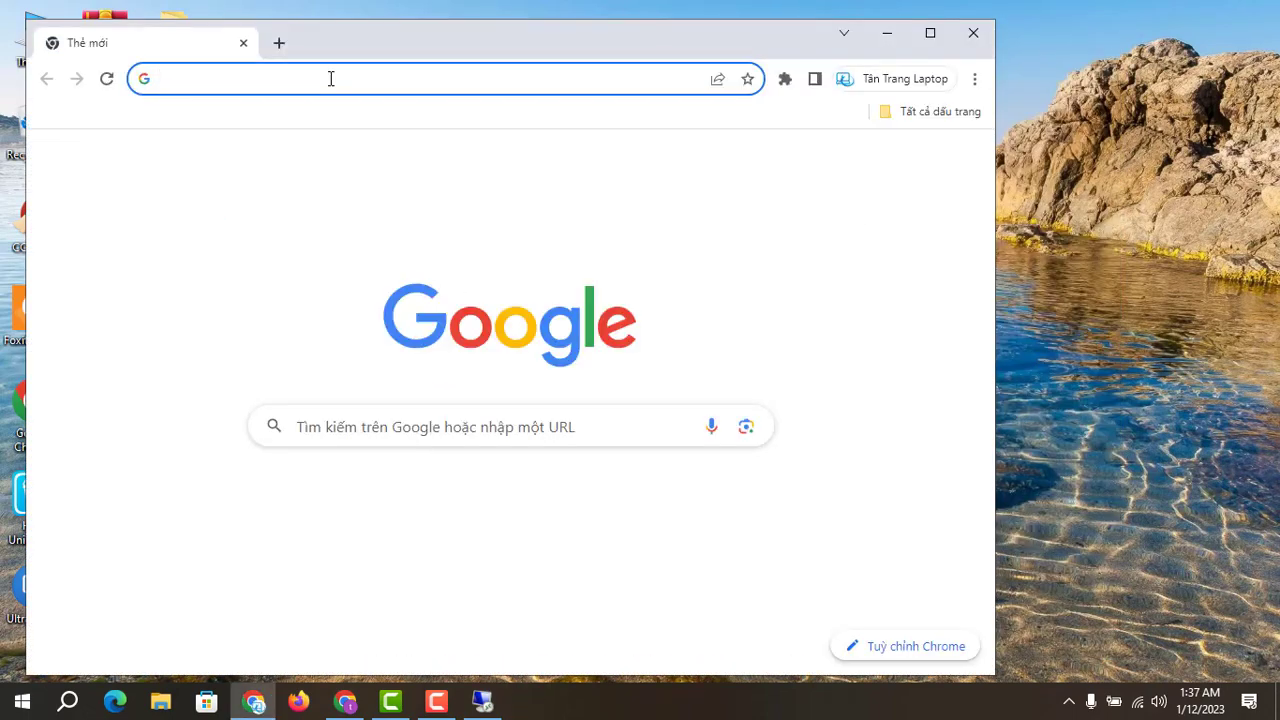
Step: Search for "what is my ip", check the local computer's public IP on whatismyipaddress.com in a maximized window, and close the browser
{"action": "type", "text": "what+is+my+ip&oq=what&gs_lcrp=EgZjaHJvbWUqDggAEEUYJxg7GIAEGIoFMg4IAB..."}
{"action": "key", "text": "Return"}
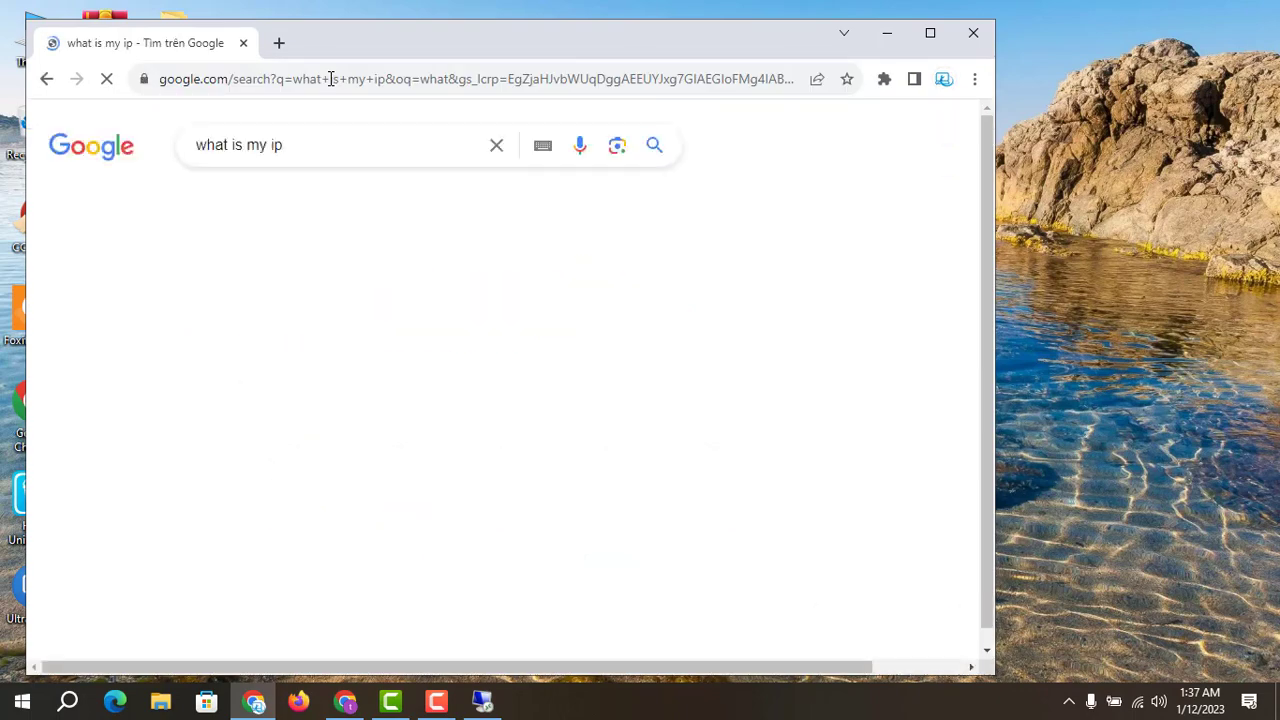
{"action": "left_click", "coordinate": [916, 44]}
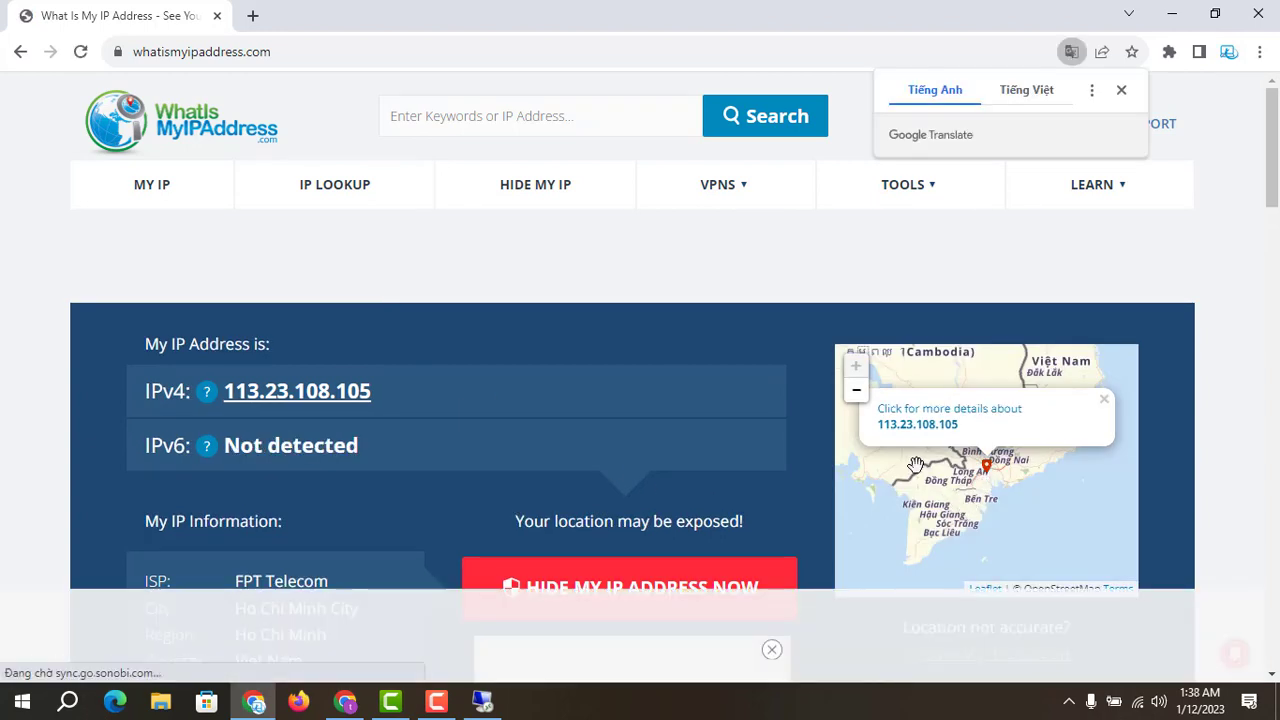
{"action": "left_click", "coordinate": [1258, 14]}
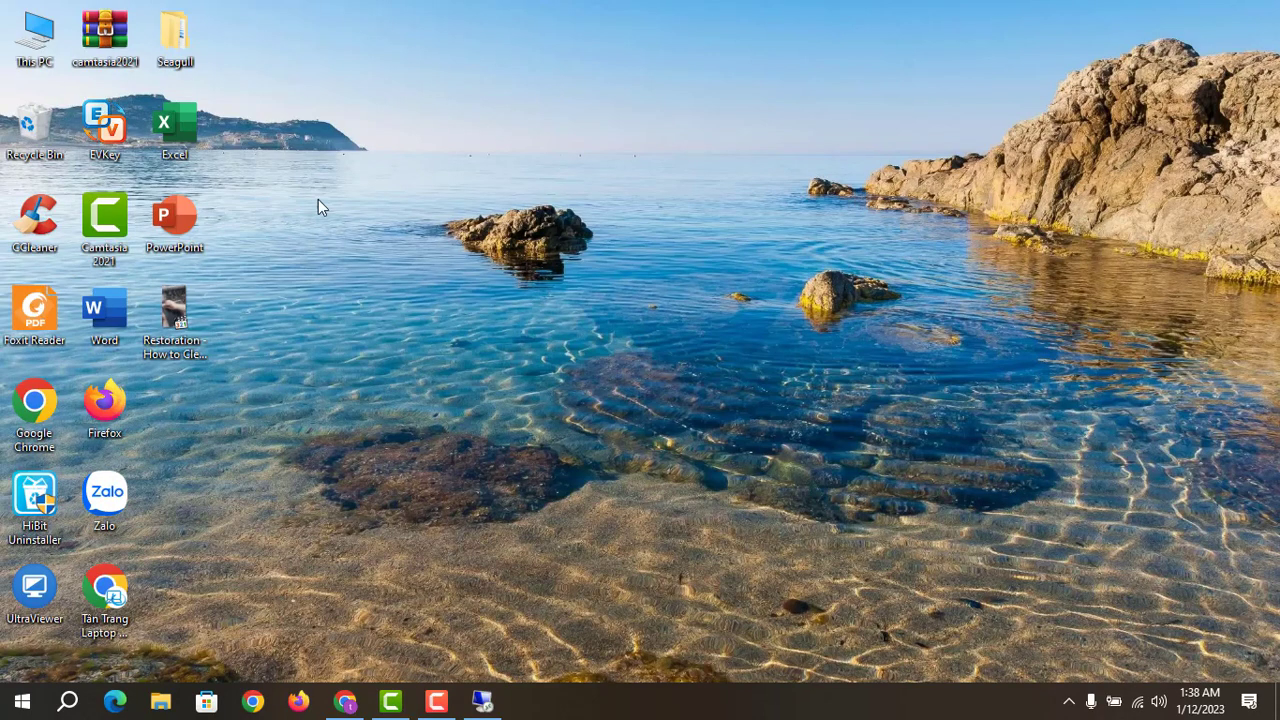
Step: Return to the full-screen remote session, check its public IP on whatismyipaddress.com through a "what is my ip" search, and close Chrome
{"action": "left_click", "coordinate": [482, 701]}
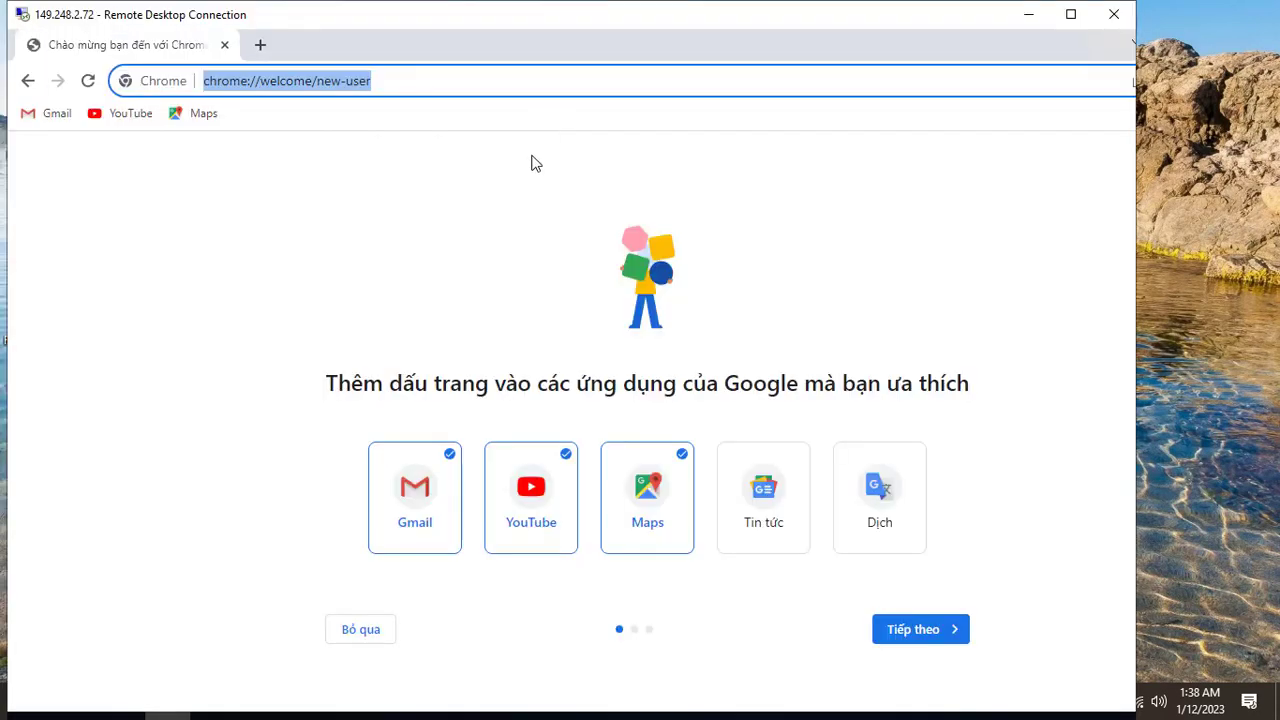
{"action": "type", "text": "what"}
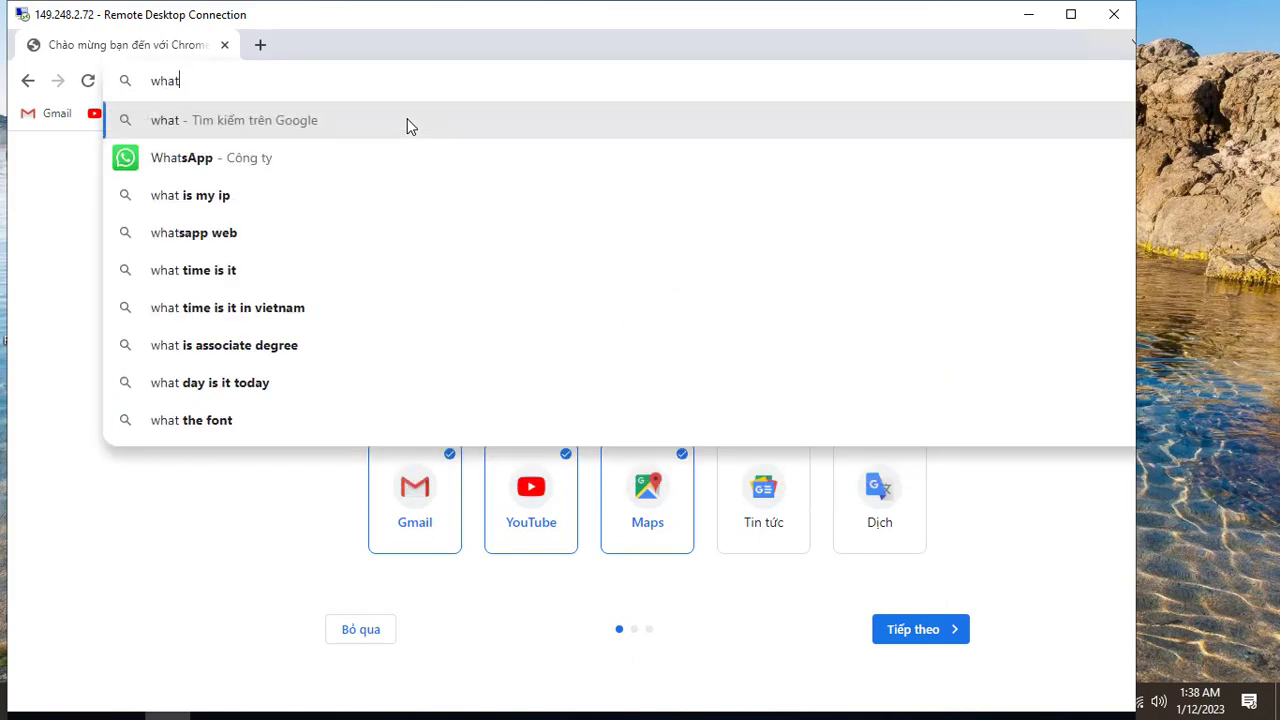
{"action": "left_click", "coordinate": [230, 196]}
{"action": "left_click", "coordinate": [1071, 14]}
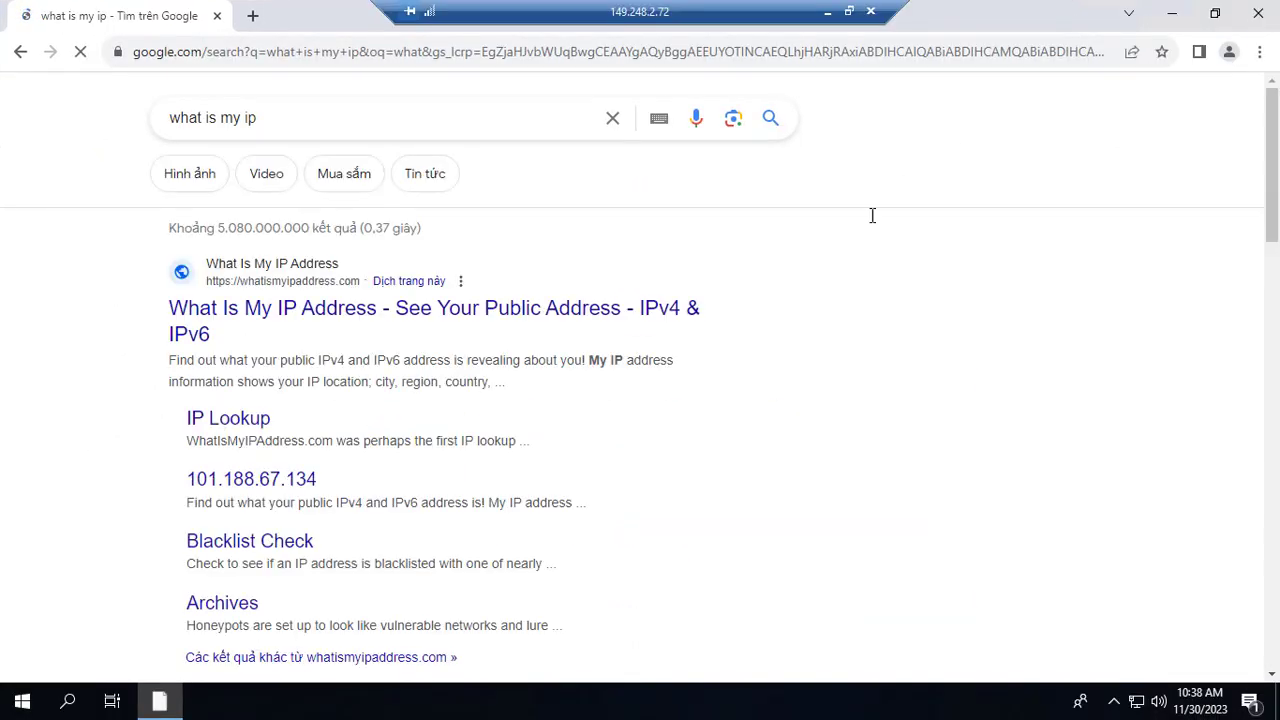
{"action": "left_click", "coordinate": [250, 310]}
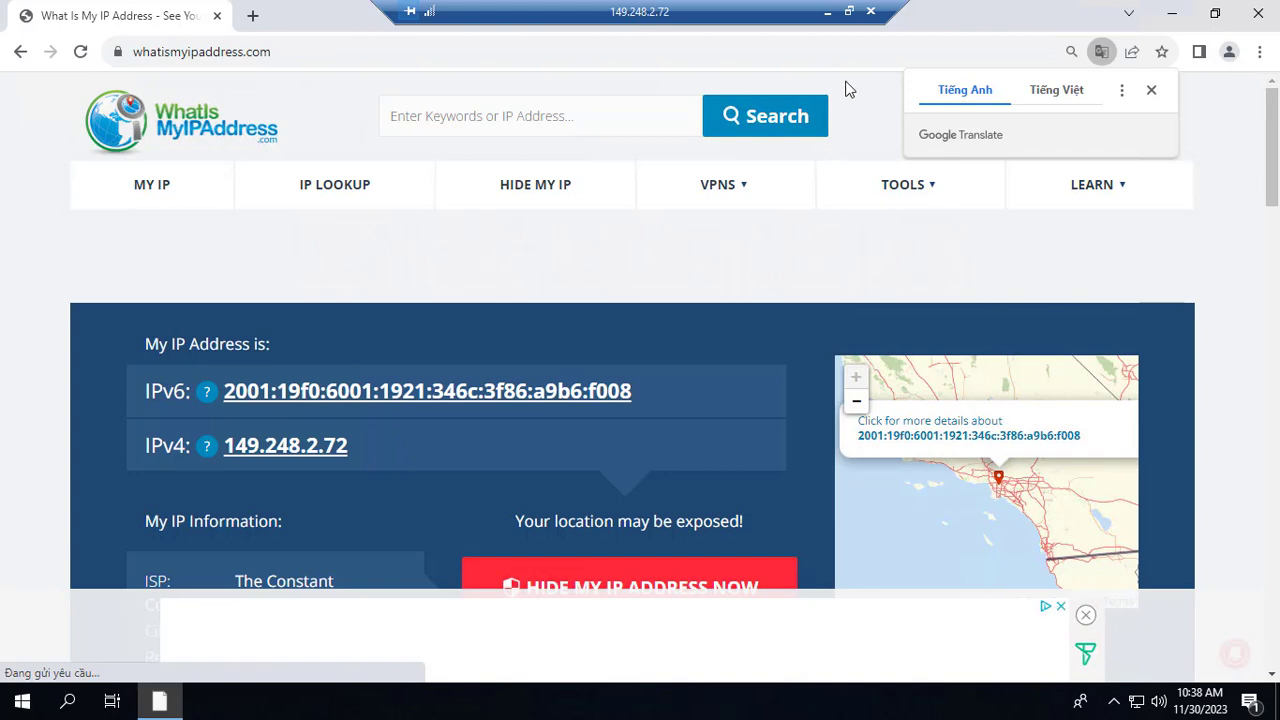
{"action": "left_click", "coordinate": [1256, 16]}
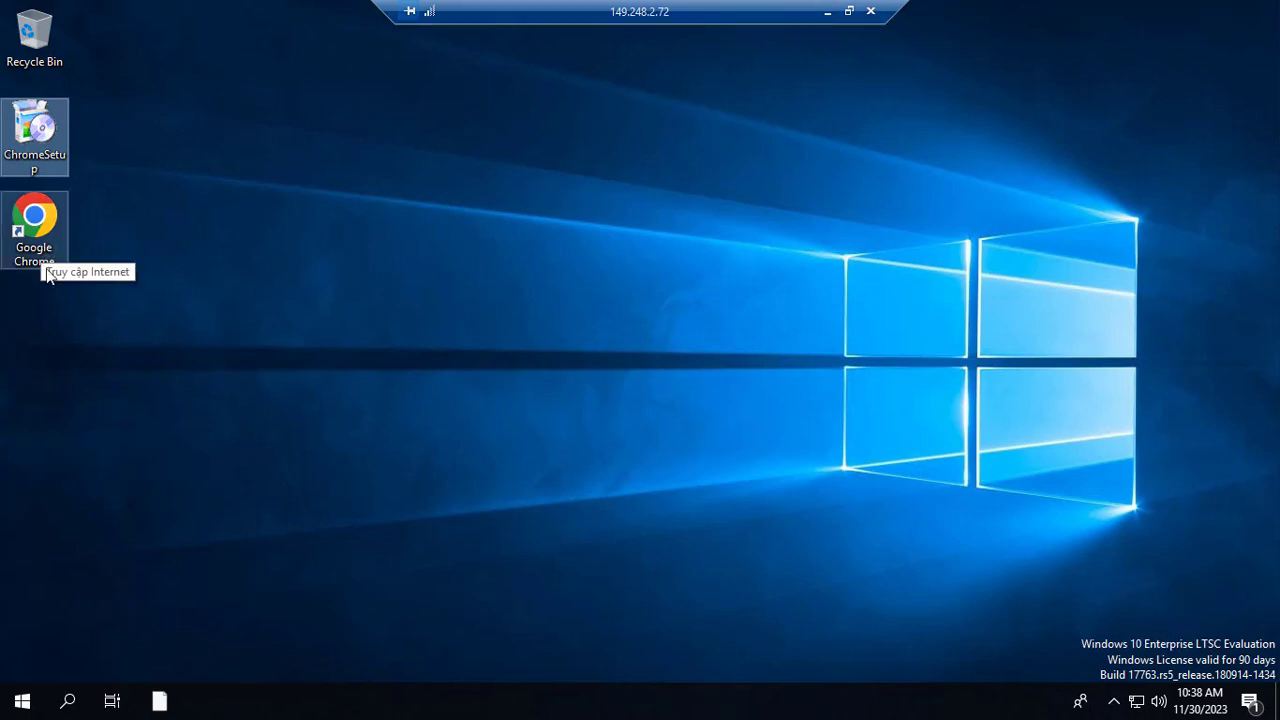
Step: Reopen Google Chrome from the remote desktop and acknowledge the ad privacy notice
{"action": "left_click", "coordinate": [33, 238]}
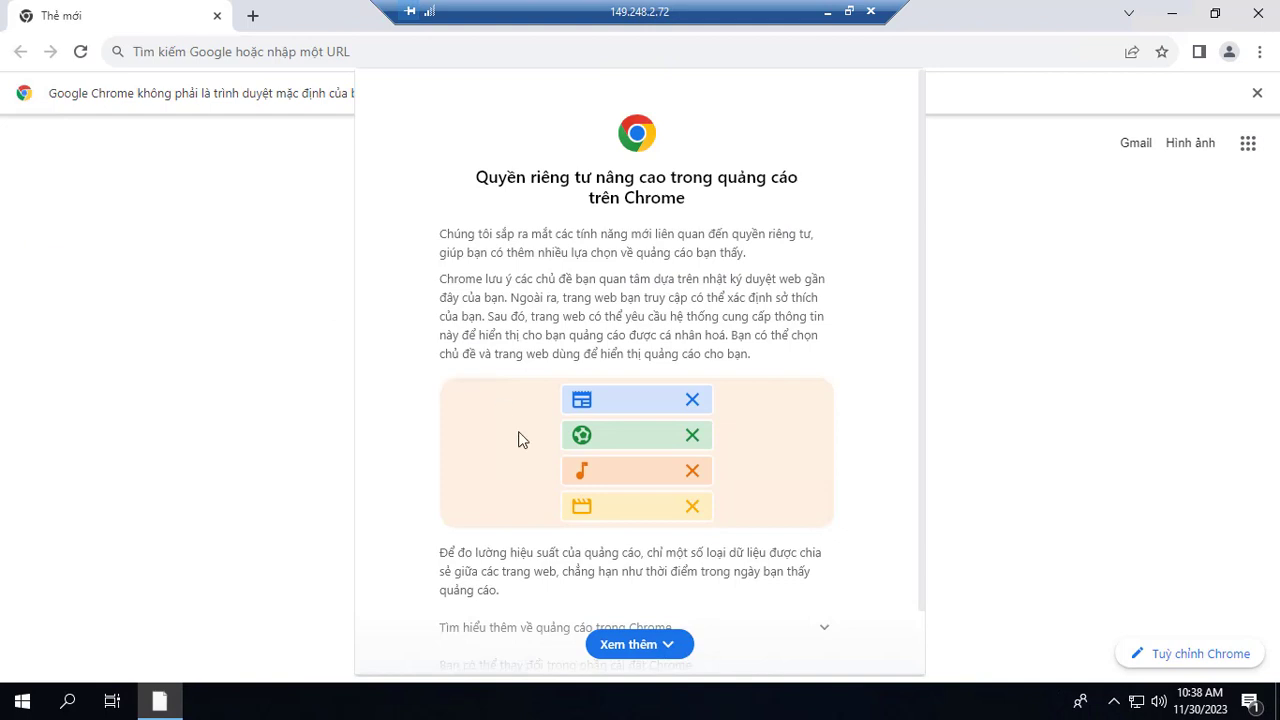
{"action": "left_click", "coordinate": [662, 645]}
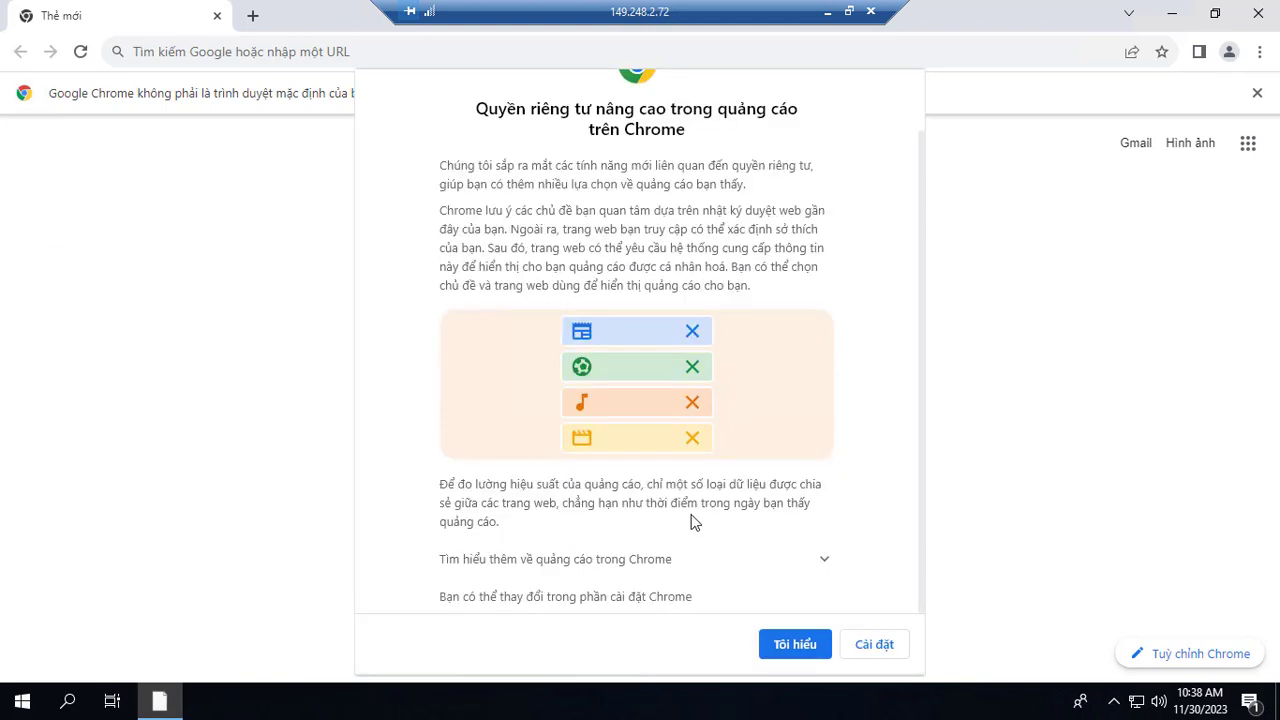
{"action": "left_click", "coordinate": [797, 648]}
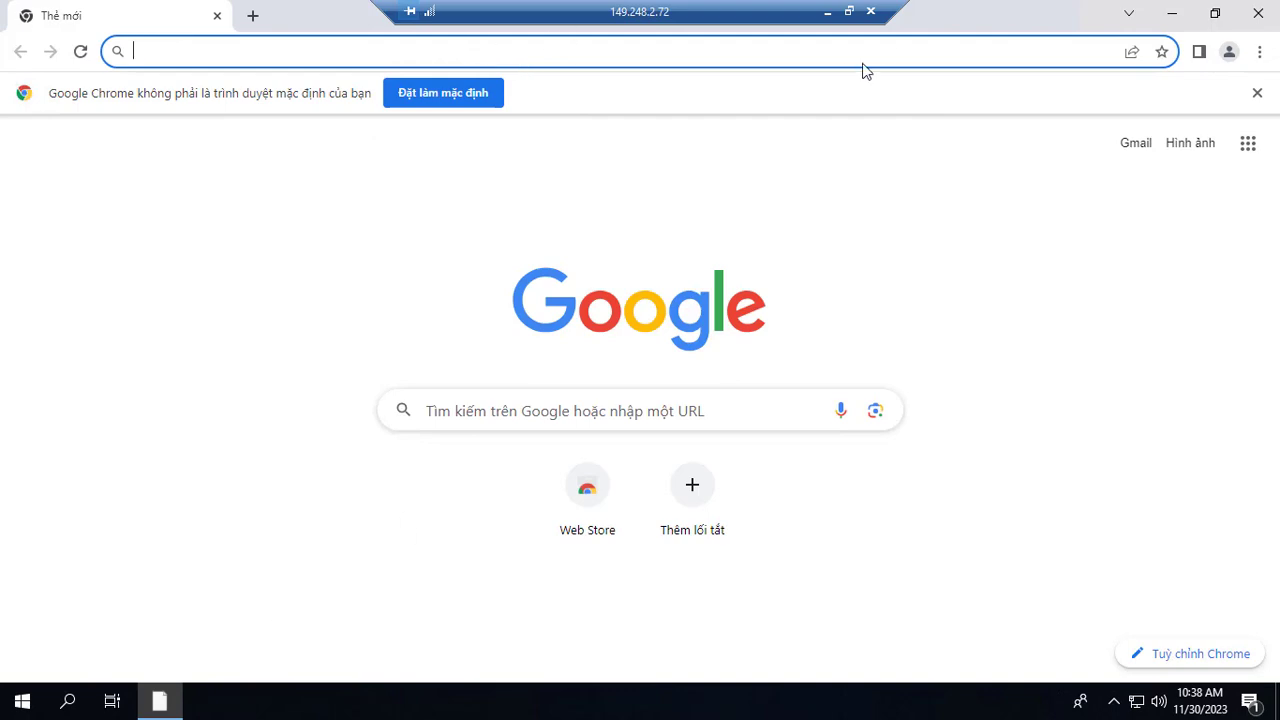
{"action": "left_click", "coordinate": [851, 12]}
{"action": "left_click", "coordinate": [1042, 14]}
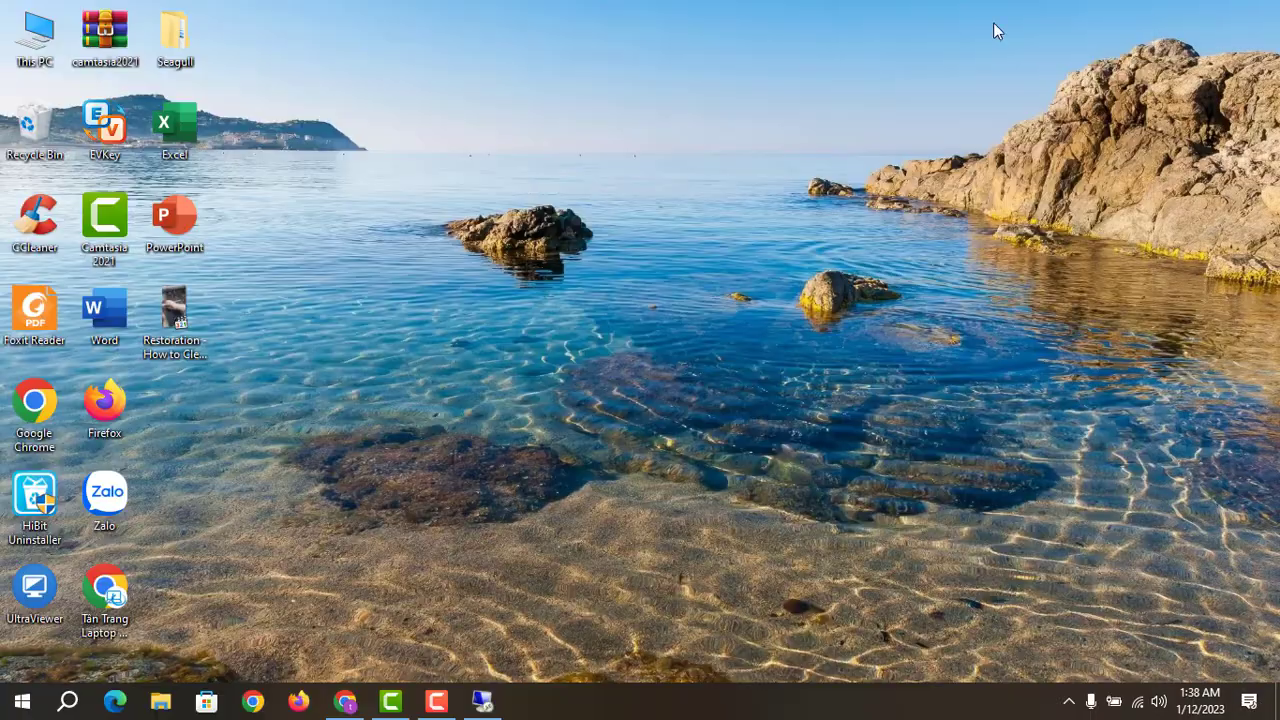
{"action": "left_click", "coordinate": [252, 703]}
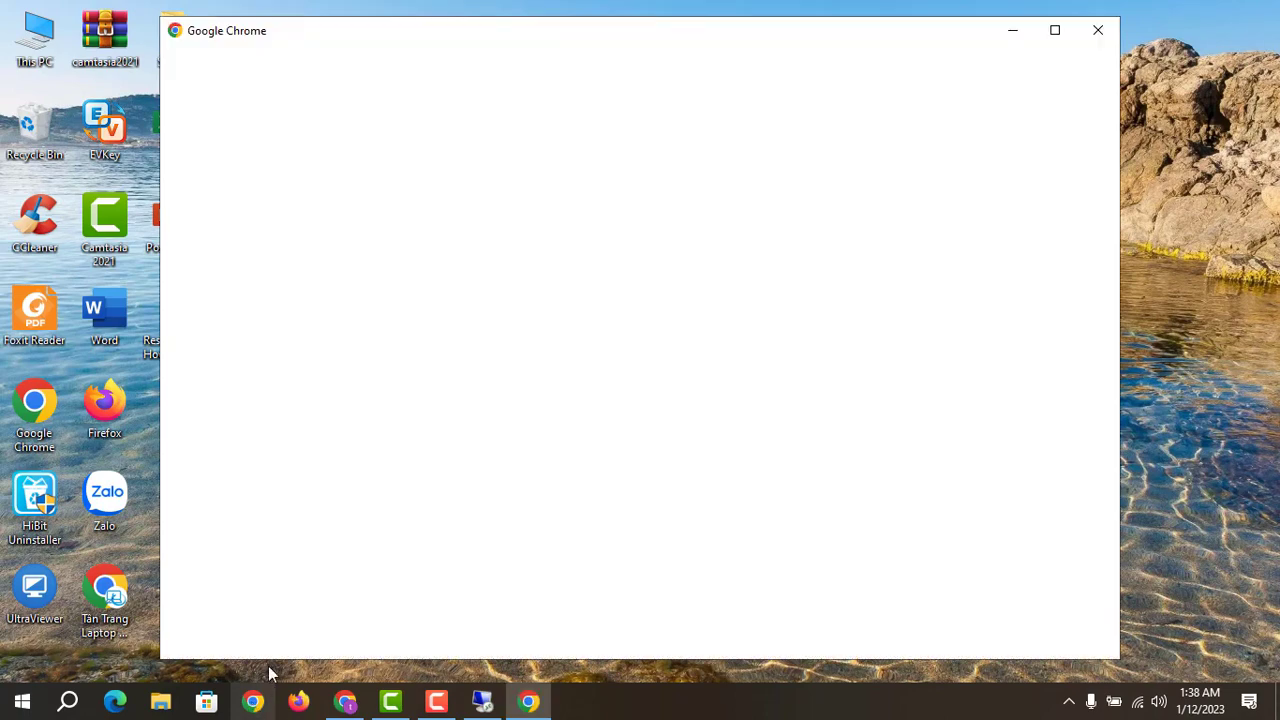
{"action": "left_click", "coordinate": [1094, 32]}
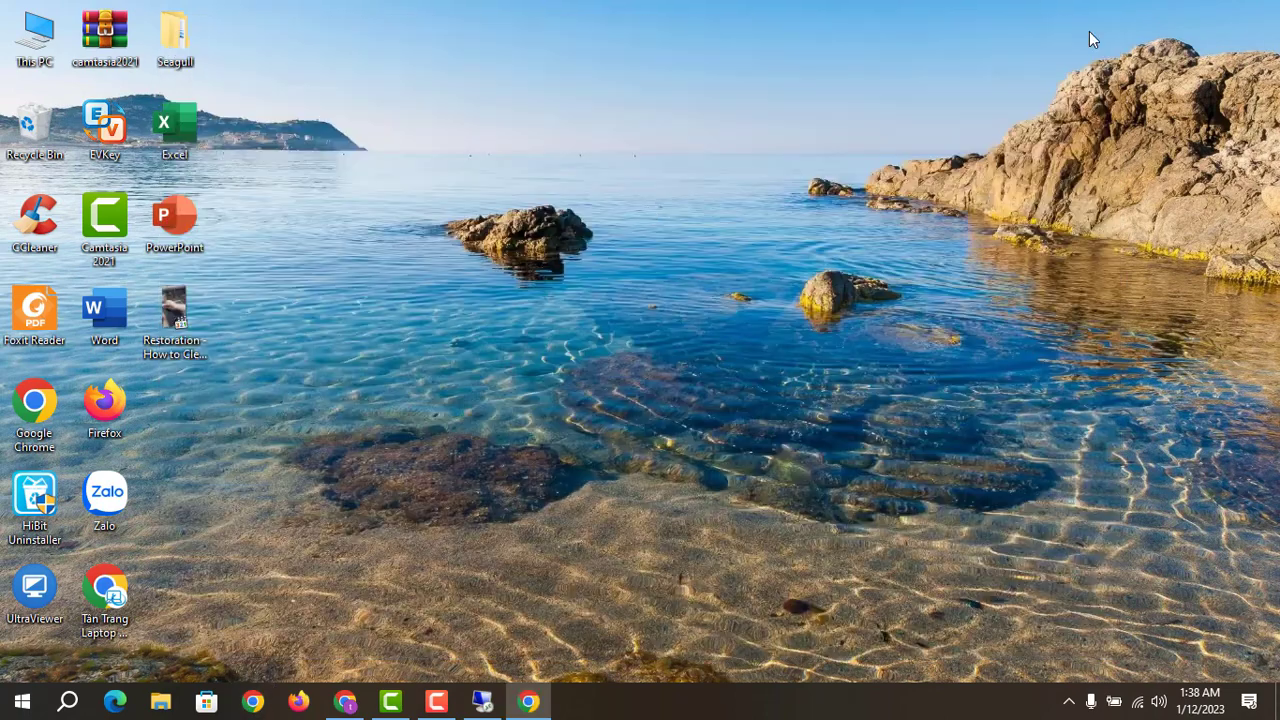
{"action": "left_click", "coordinate": [440, 704]}
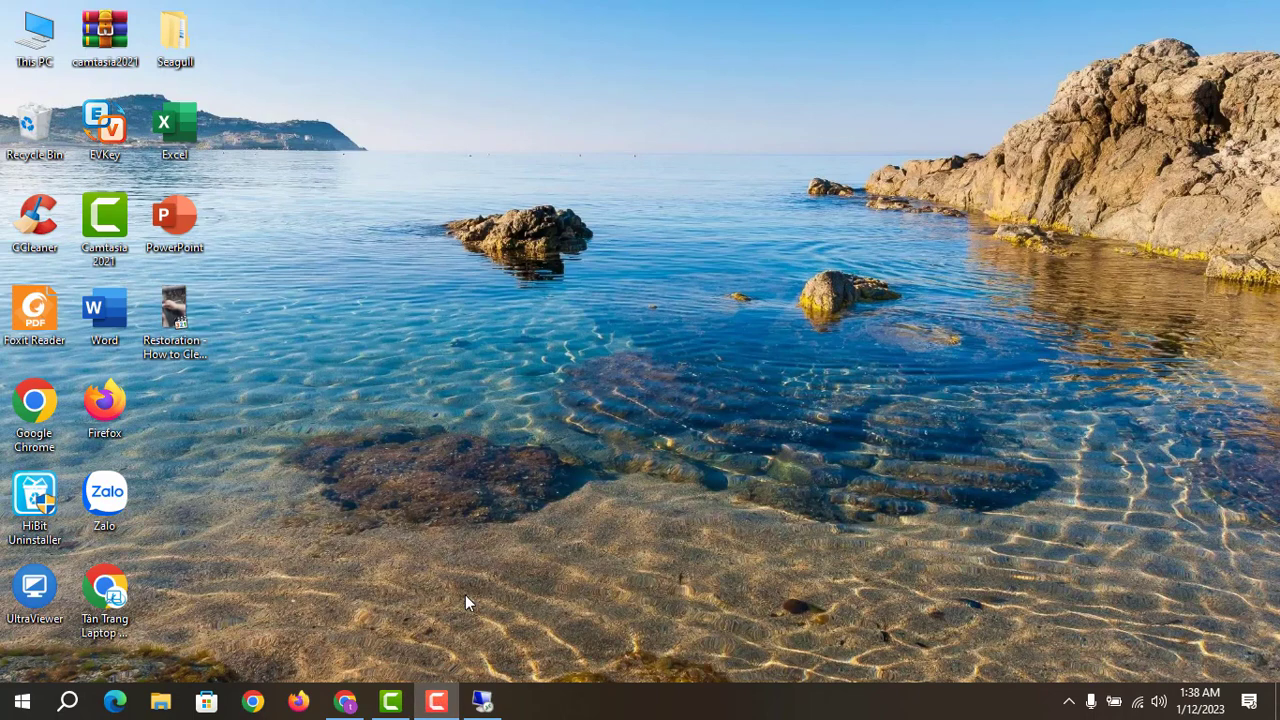
{"action": "left_click", "coordinate": [482, 703]}
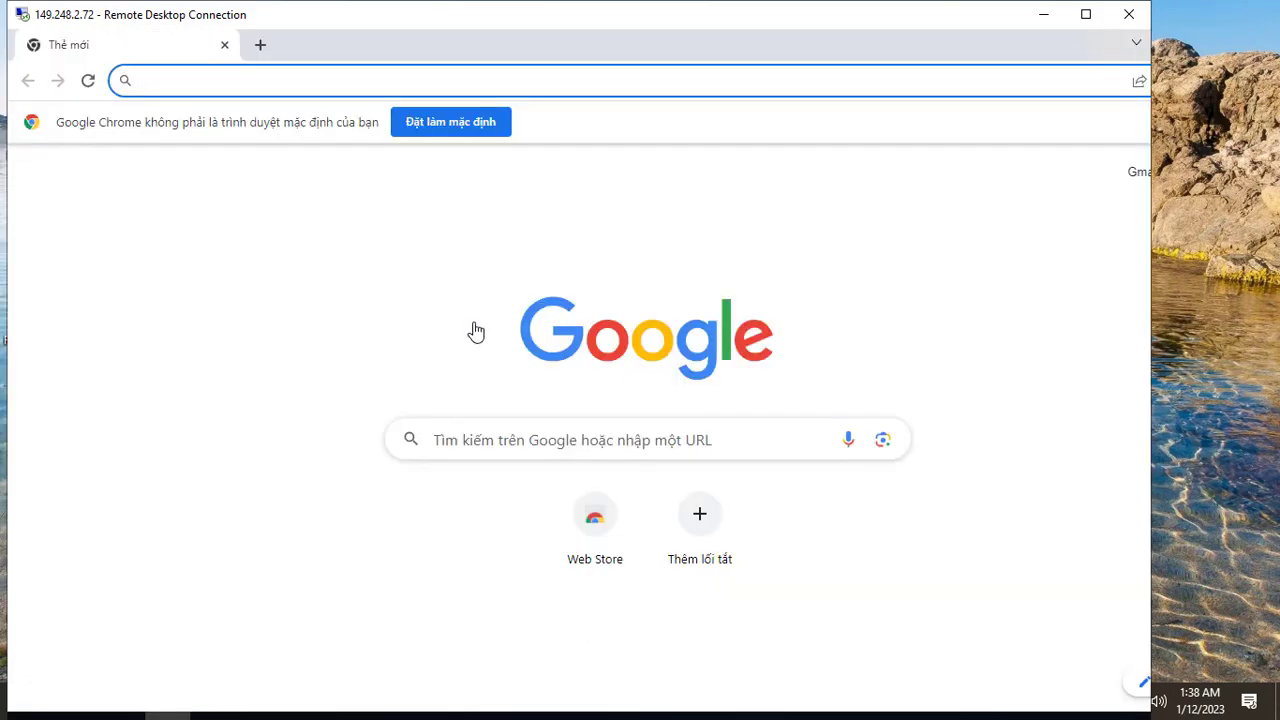